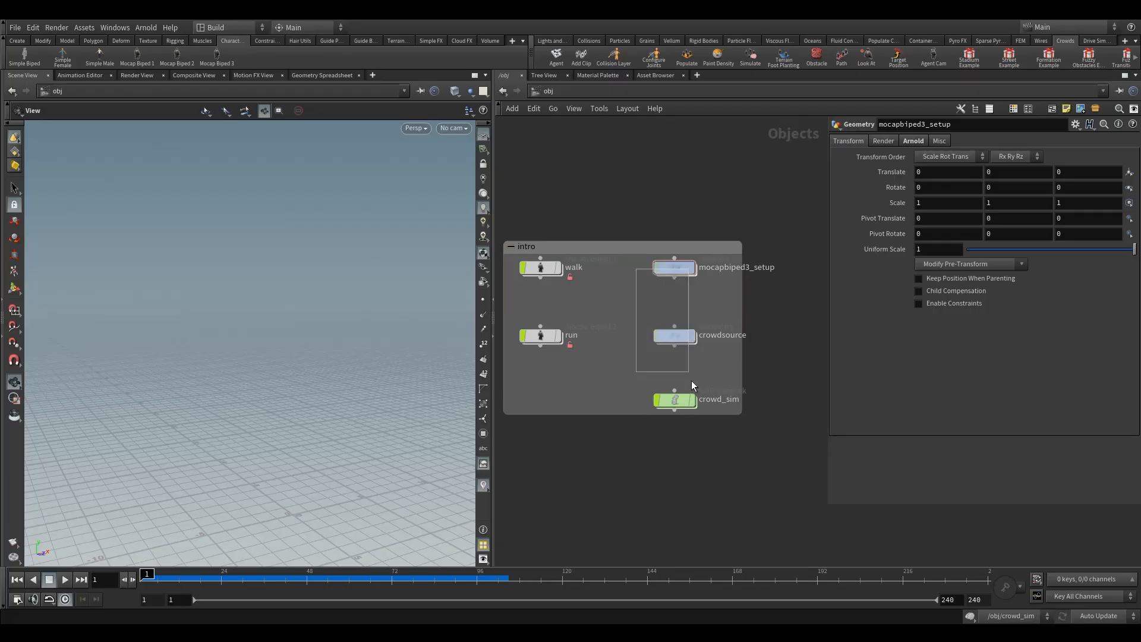
- Compact the intro network box around its rearranged nodes and widen the network editor pane
click(624, 269)
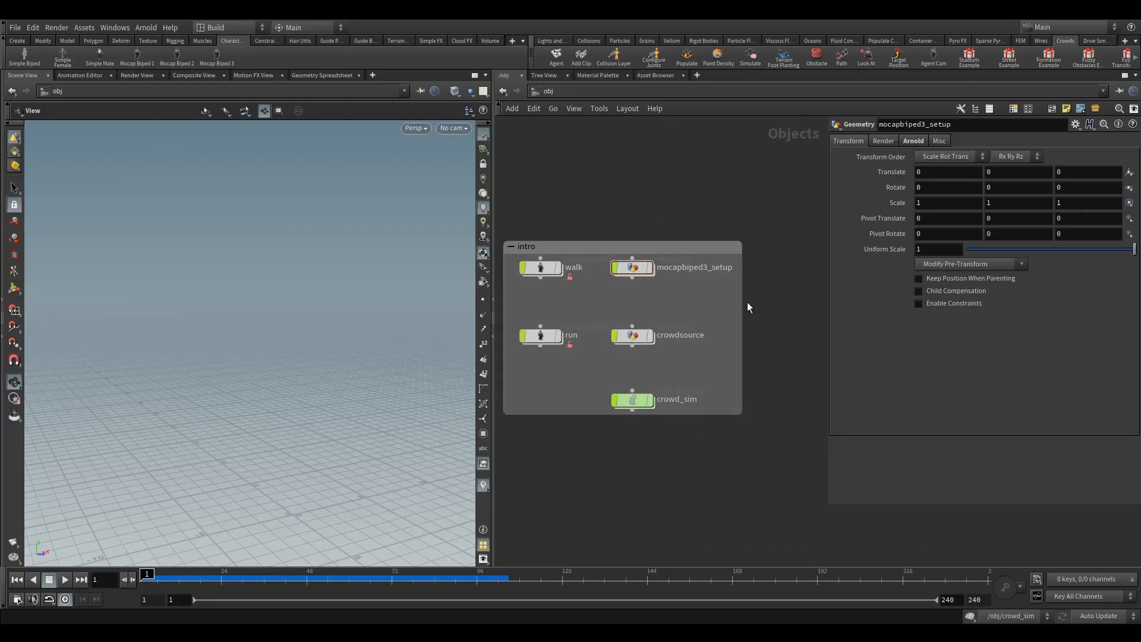
drag(742, 305, 694, 308)
scroll(649, 212, down, 3)
middle_drag(627, 176, 606, 206)
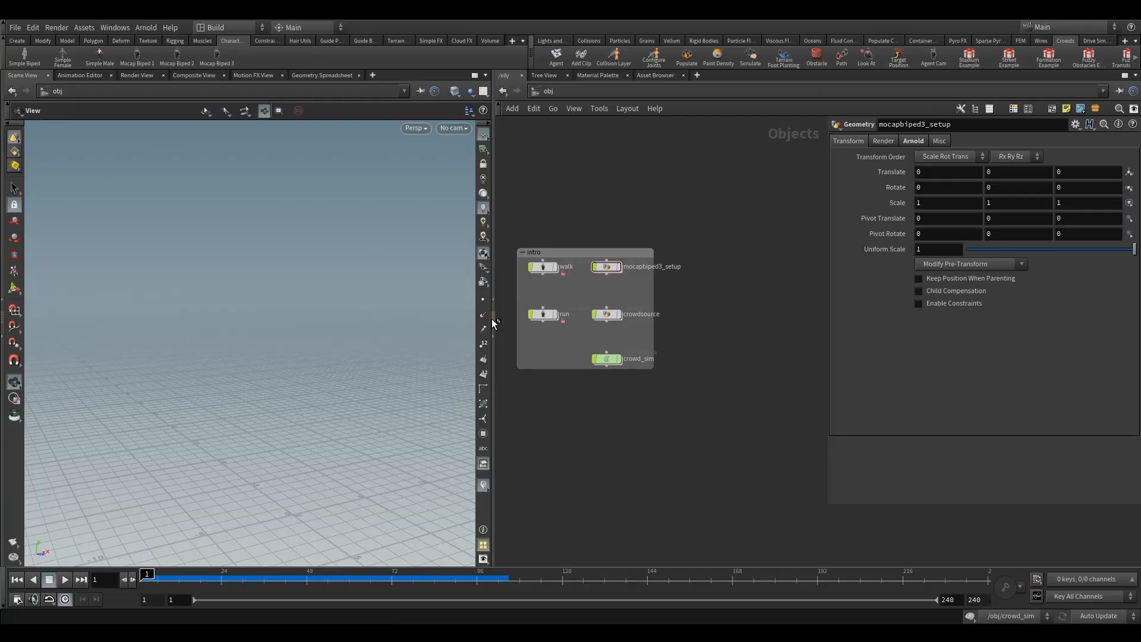
drag(493, 323, 435, 326)
middle_drag(711, 350, 693, 354)
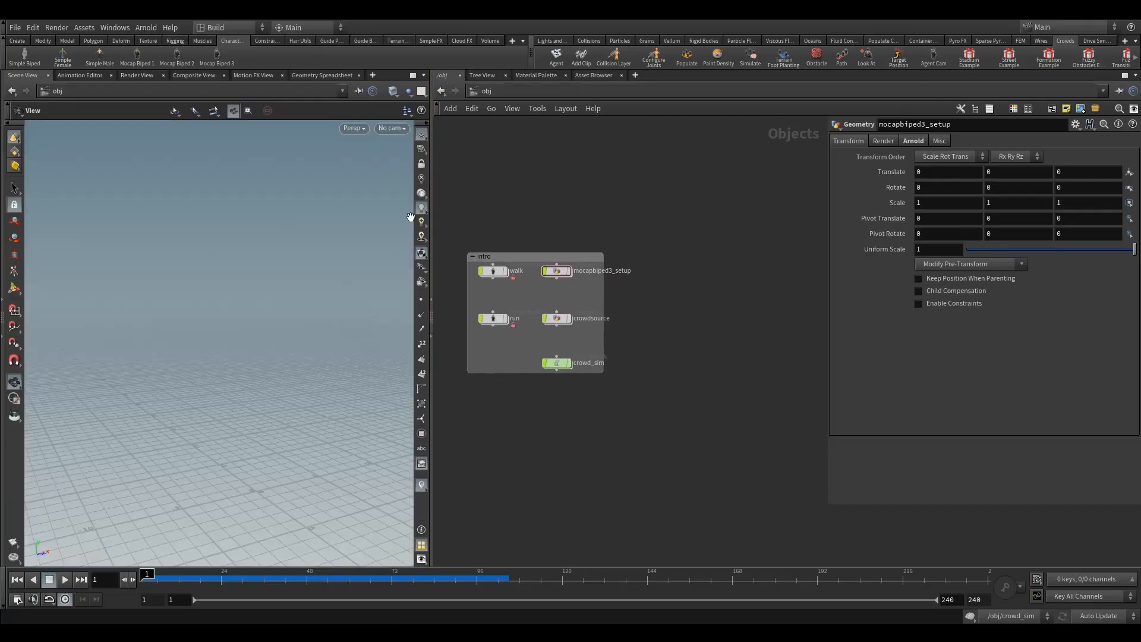
- Import the FBX character $HIP/fbx2/man.fbx and place its subnetwork node beside the intro box
click(15, 27)
mouse_move(41, 225)
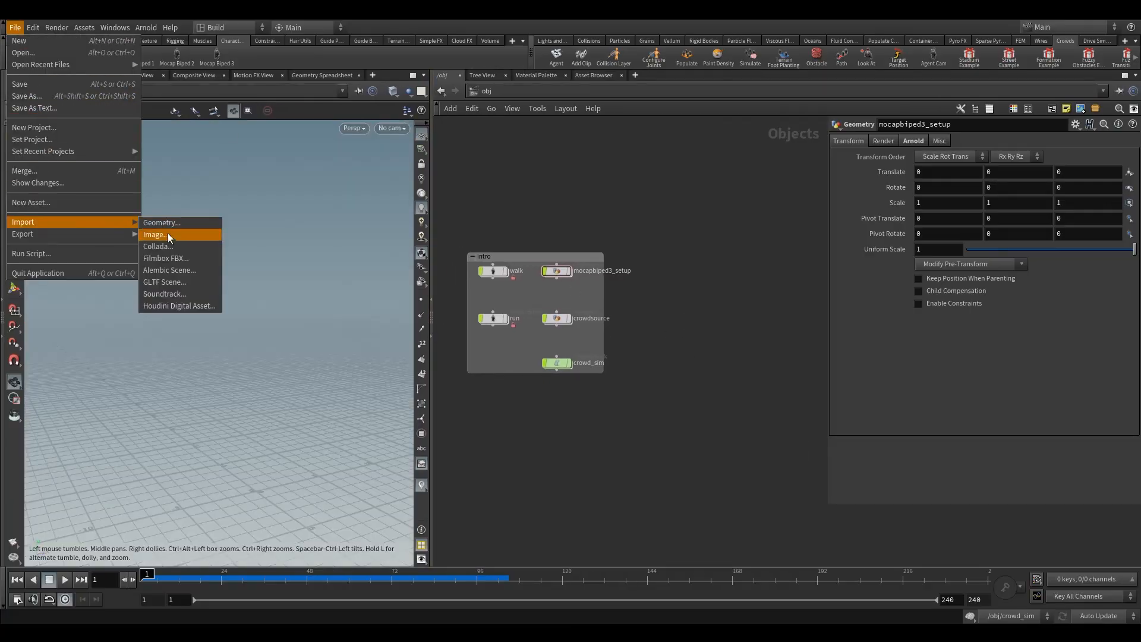
click(166, 257)
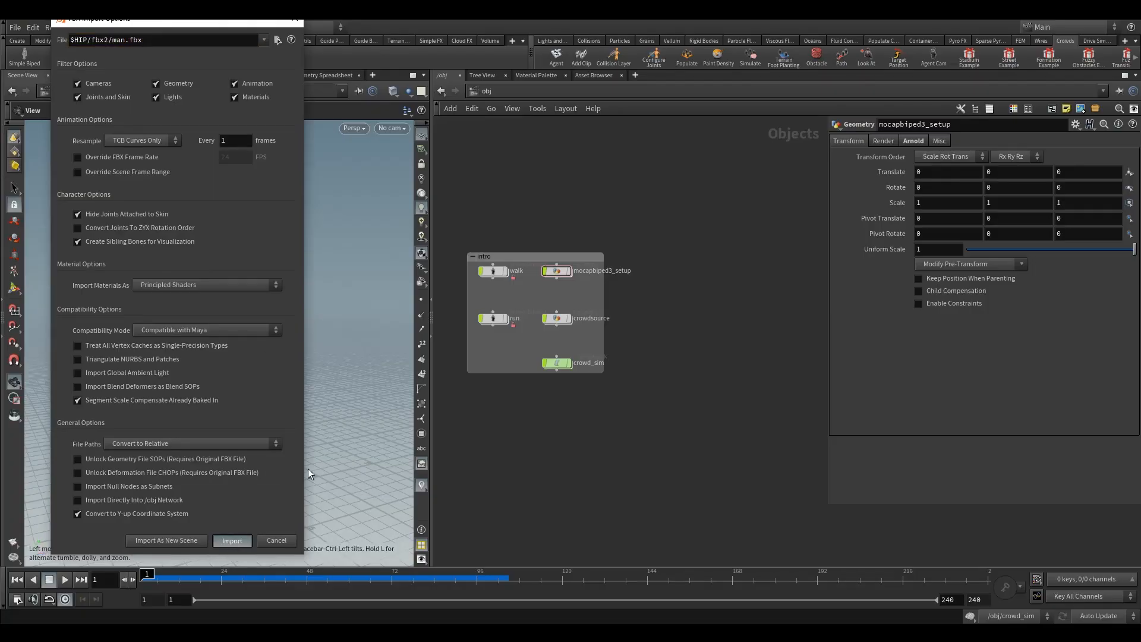
drag(732, 383, 696, 270)
- Import the FBX character $HIP/fbx2/woman.fbx with the same import options
click(15, 28)
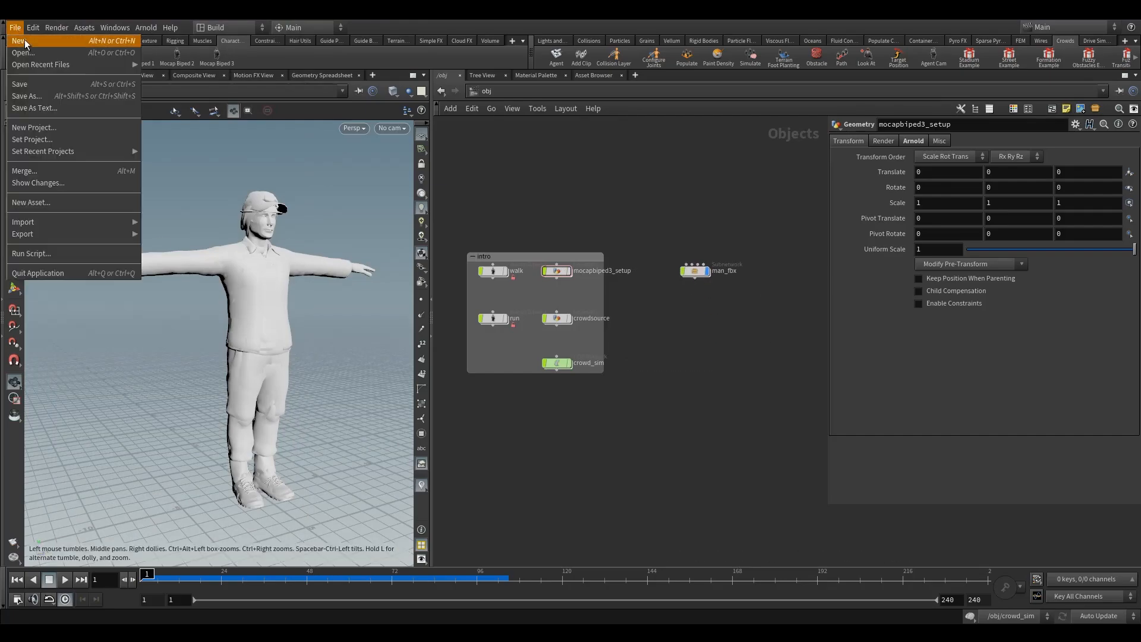
mouse_move(49, 222)
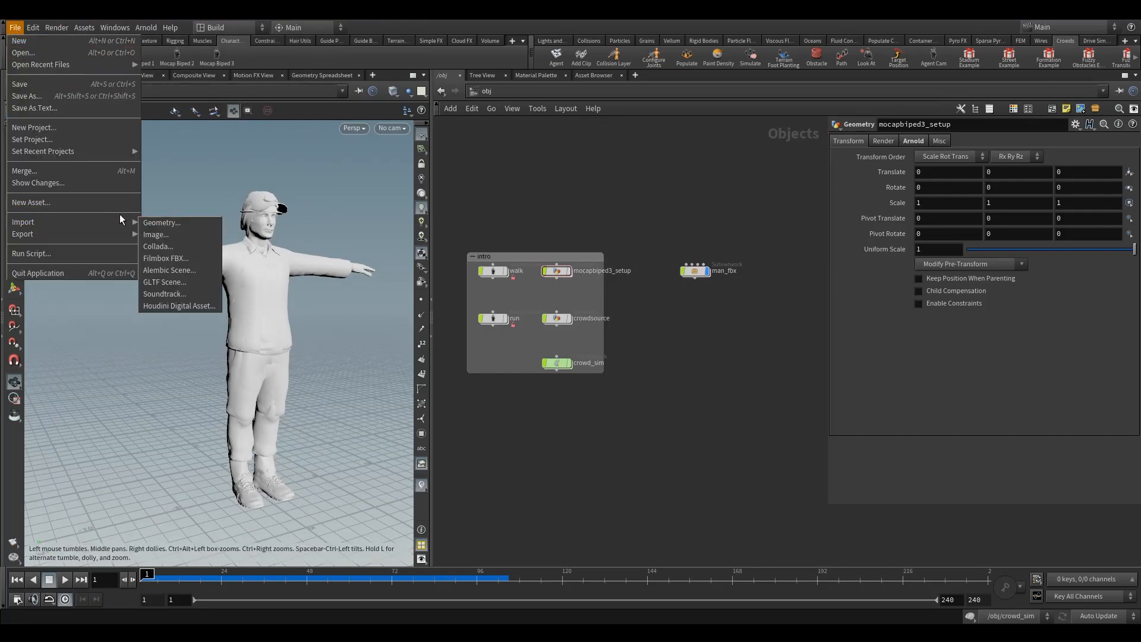
click(170, 260)
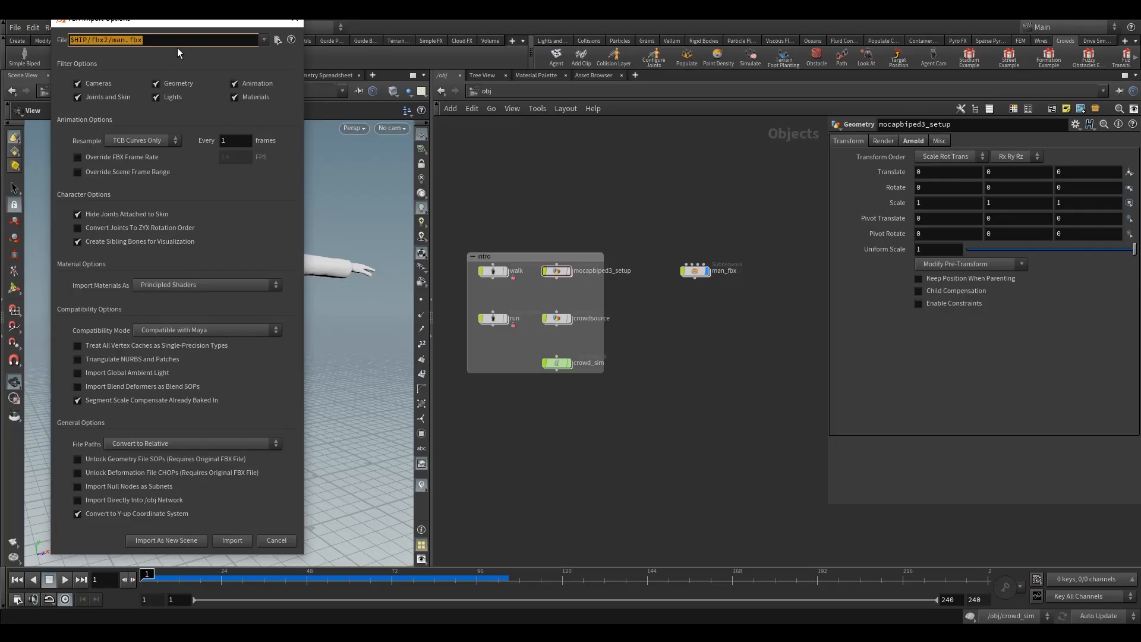
click(278, 39)
click(290, 151)
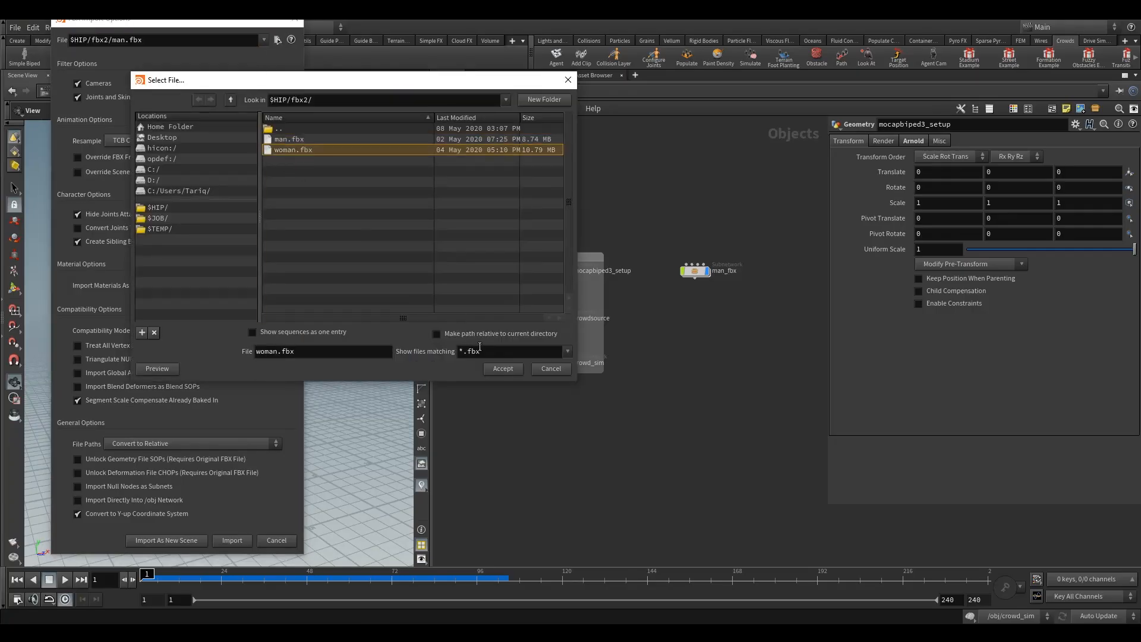
click(498, 368)
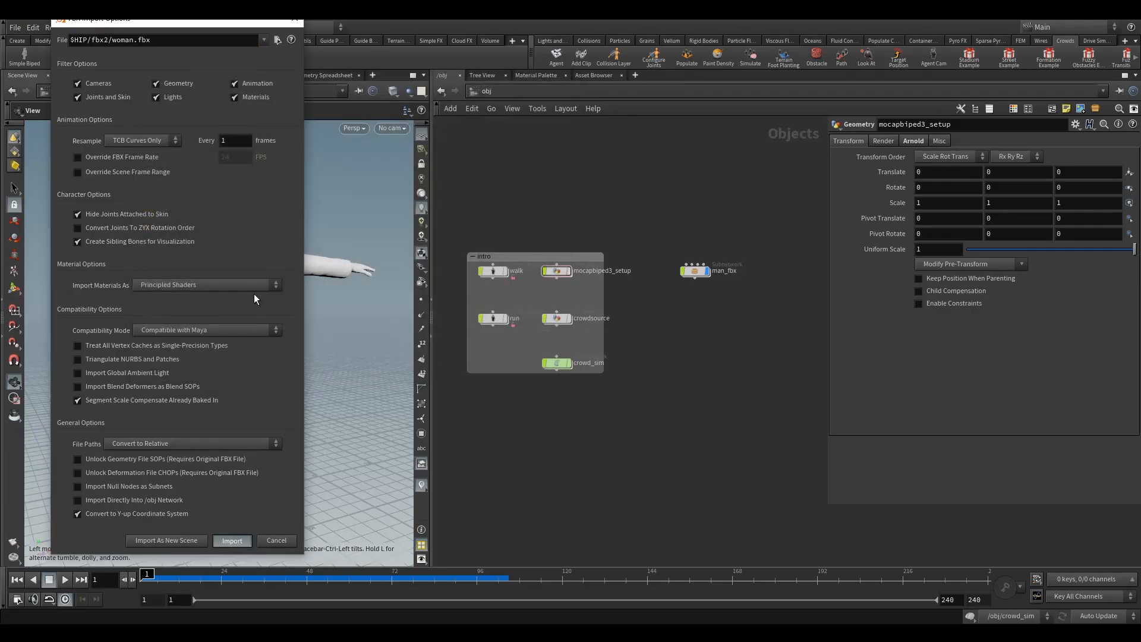
drag(258, 296, 301, 296)
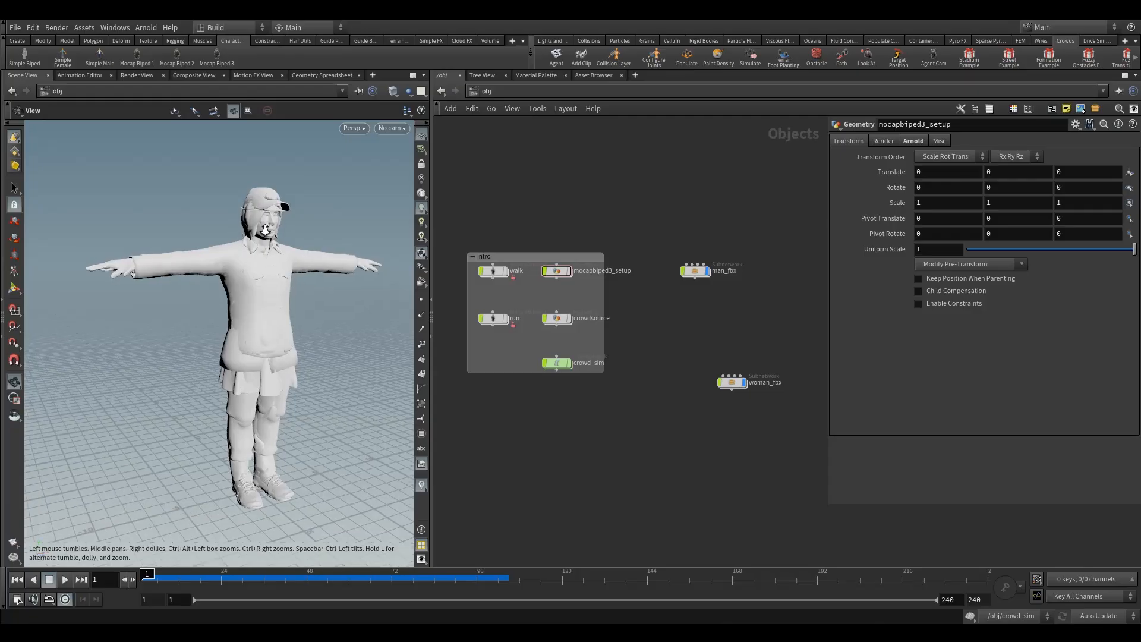
- Hide the man_fbx character in the viewport and place the woman_fbx node directly below man_fbx
scroll(240, 236, up, 5)
click(709, 271)
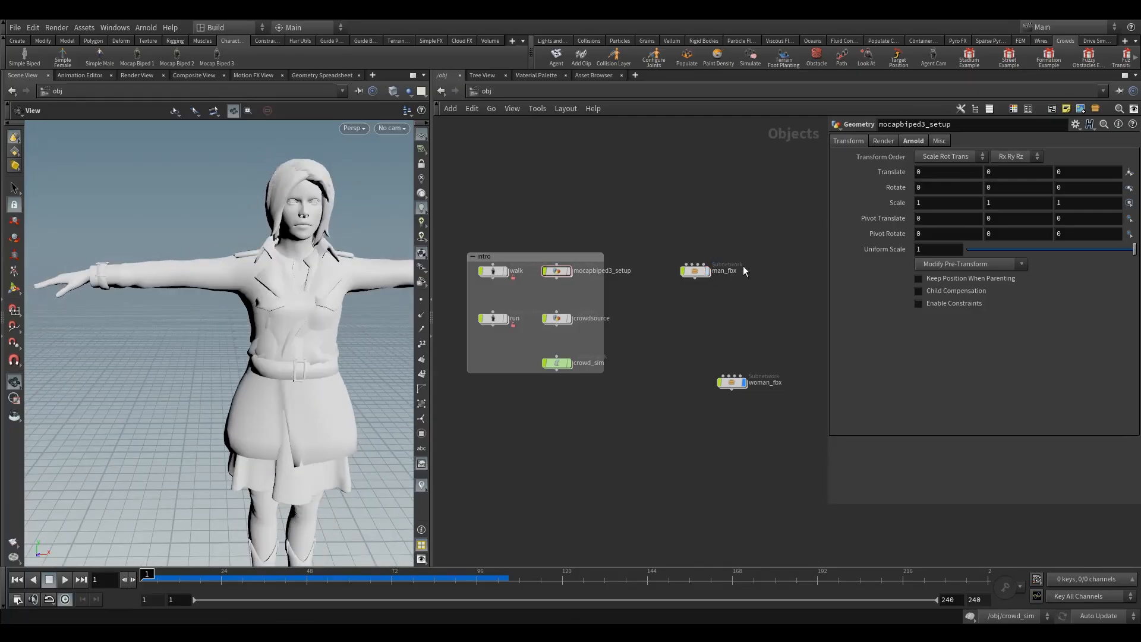
drag(734, 384, 695, 326)
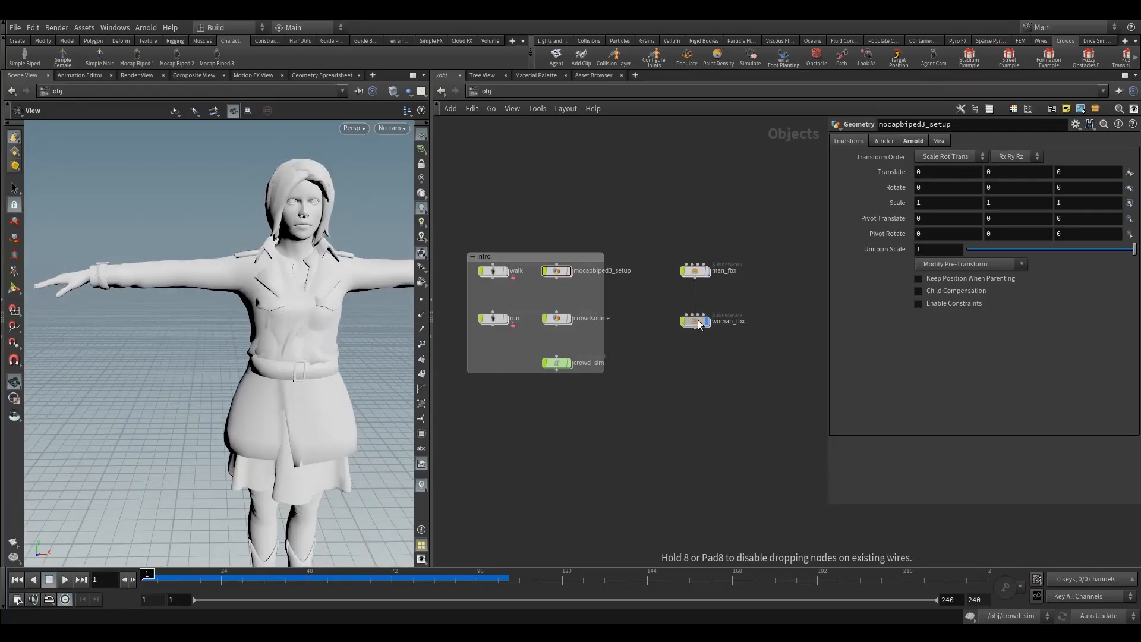
- View the woman character up close and open the woman_fbx subnetwork
drag(288, 327, 276, 392)
right_drag(276, 392, 388, 296)
drag(388, 296, 268, 353)
right_drag(267, 352, 215, 372)
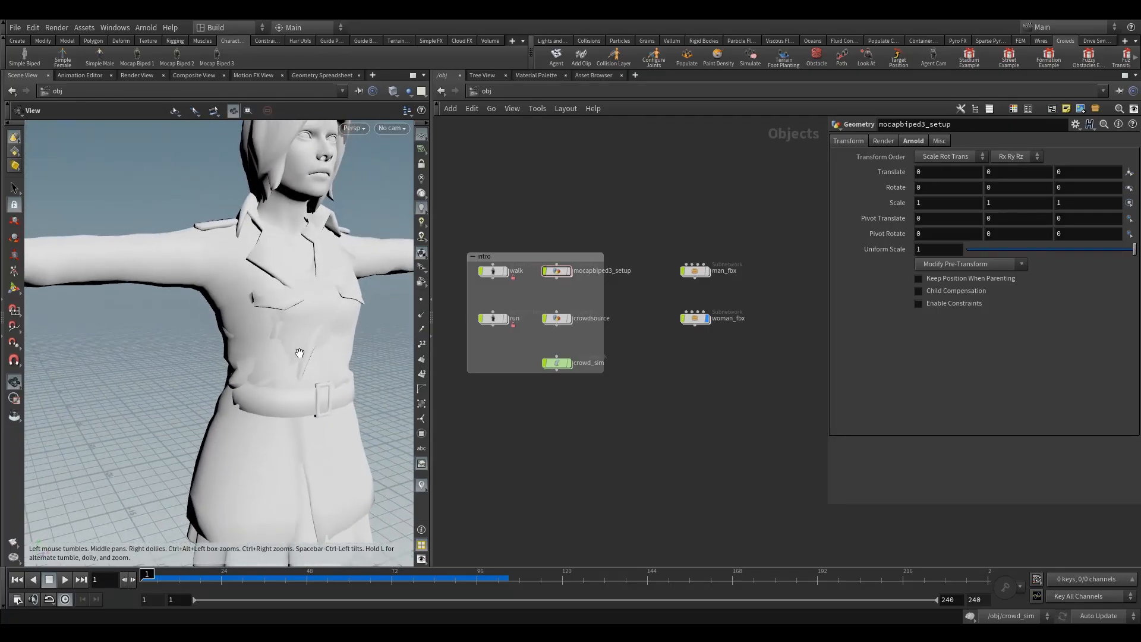
double_click(695, 320)
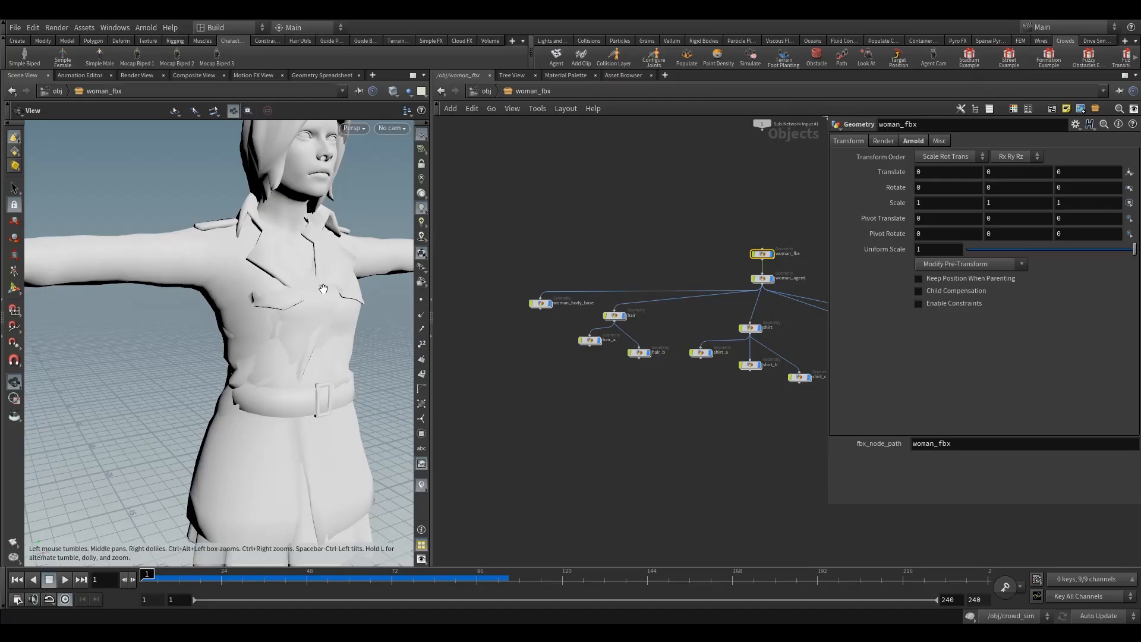
- Examine the woman character's layered clothing, boots and hair from several angles in the viewport
drag(294, 314, 261, 318)
right_drag(261, 318, 222, 339)
middle_drag(278, 341, 262, 291)
right_drag(262, 291, 217, 333)
mouse_move(217, 351)
mouse_down()
mouse_move(259, 332)
mouse_move(238, 348)
mouse_up()
right_drag(238, 348, 286, 269)
middle_drag(286, 269, 291, 337)
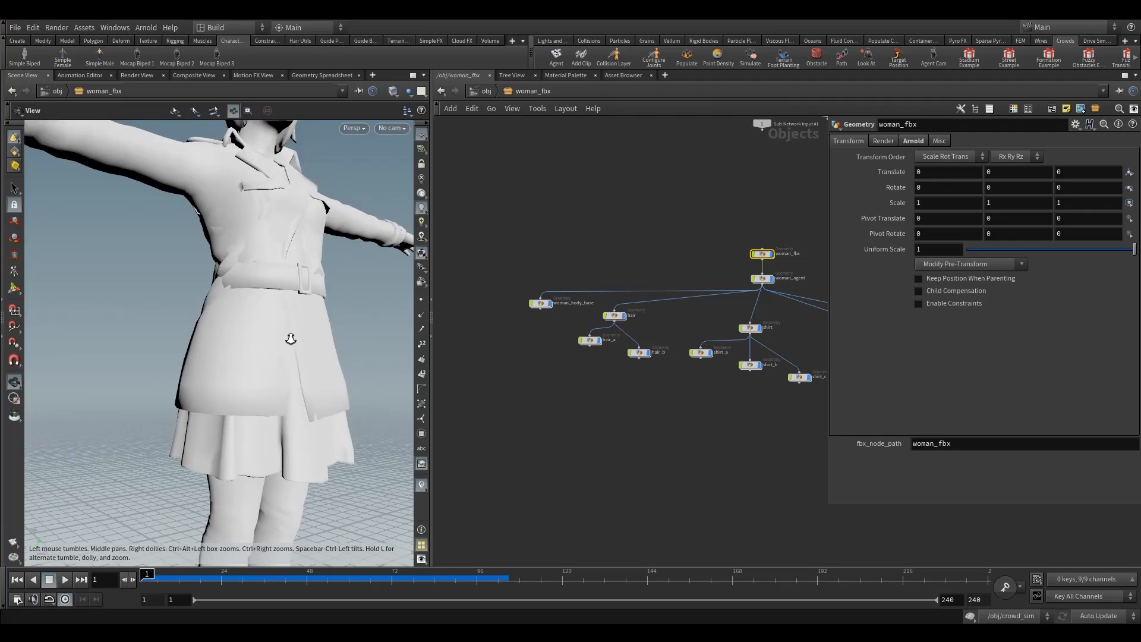
drag(290, 337, 266, 310)
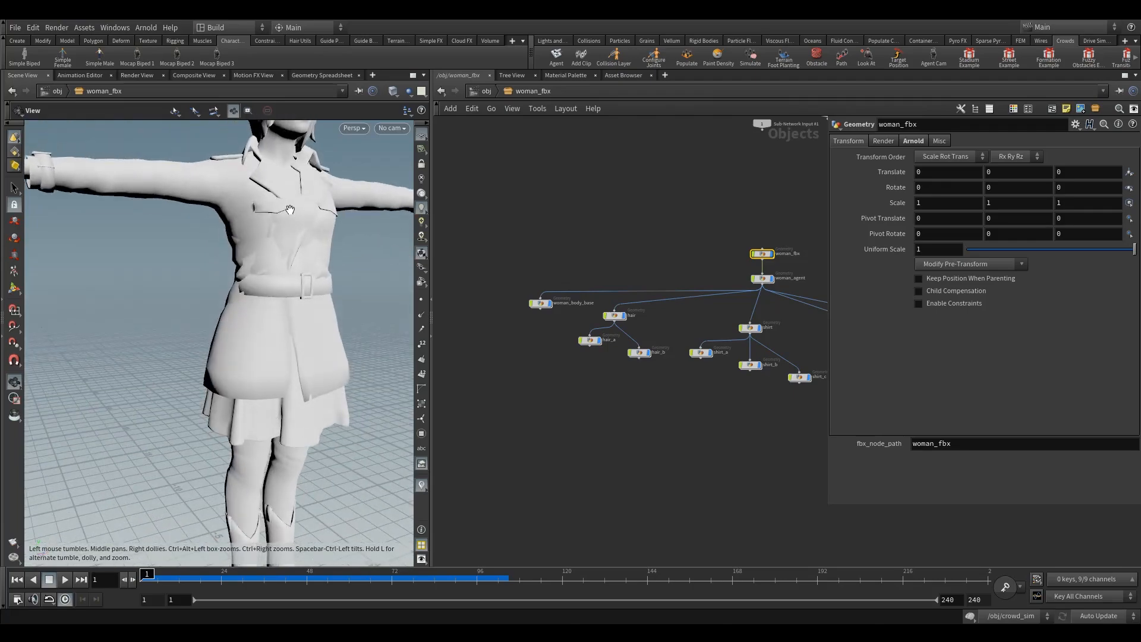
middle_drag(267, 415, 257, 195)
right_drag(241, 435, 265, 404)
drag(217, 440, 252, 444)
middle_drag(193, 282, 237, 410)
right_drag(237, 410, 149, 395)
drag(284, 197, 247, 202)
middle_drag(247, 202, 222, 380)
right_drag(223, 380, 238, 348)
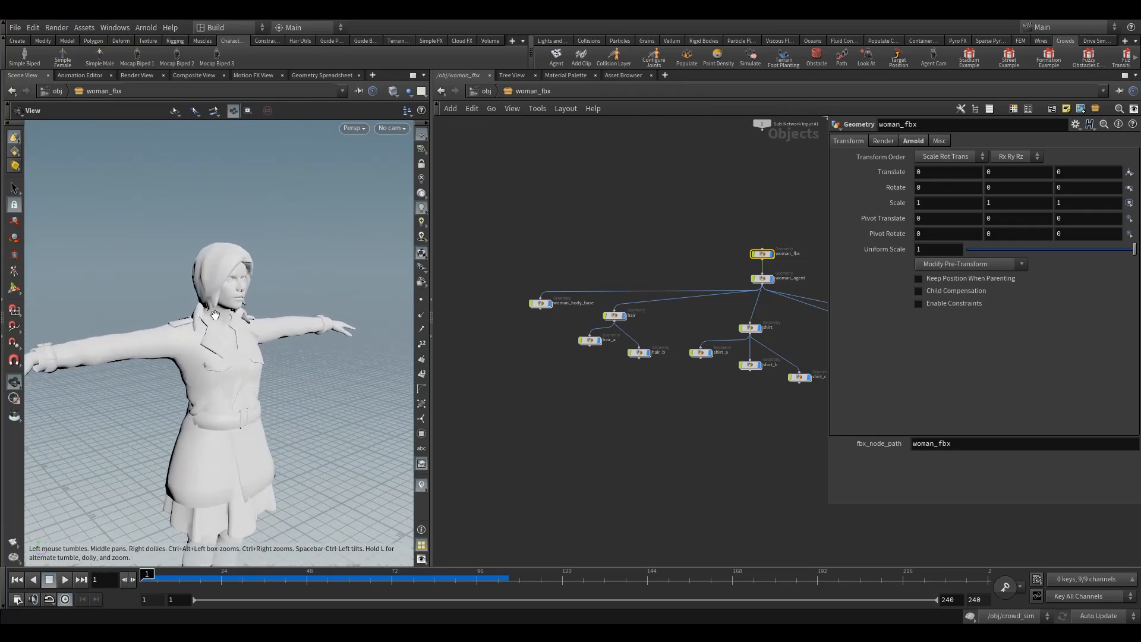
drag(232, 339, 159, 320)
right_drag(159, 320, 212, 376)
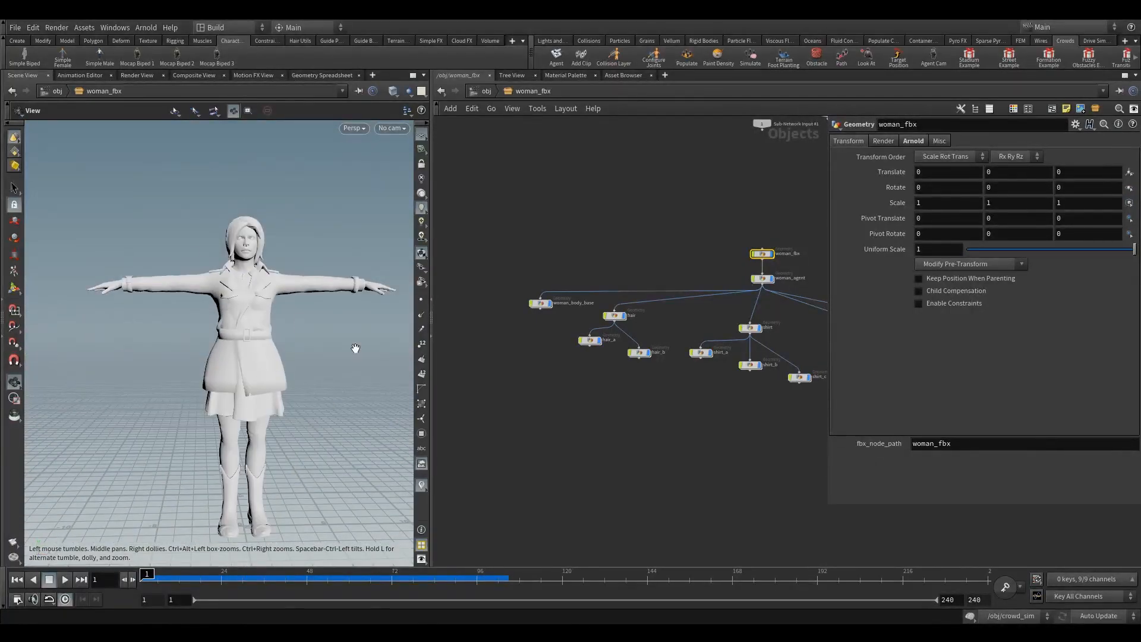
- Examine the hair, shirt, pant and shoe variation nodes parented under woman_agent, alongside the full character
scroll(580, 341, up, 4)
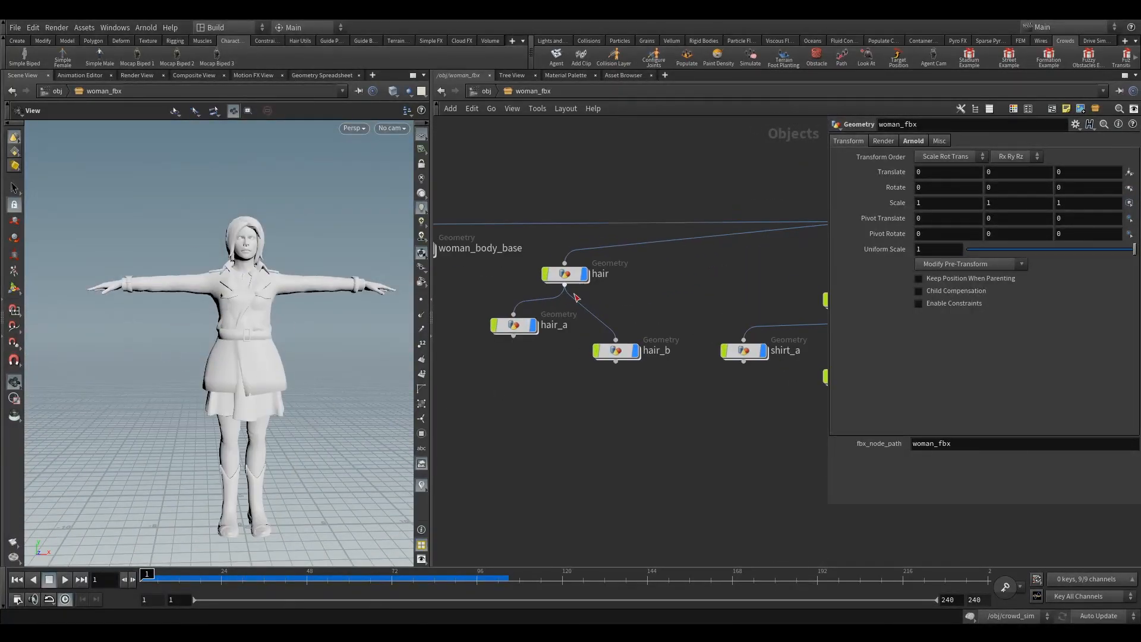
middle_drag(545, 447, 552, 422)
middle_drag(700, 430, 462, 397)
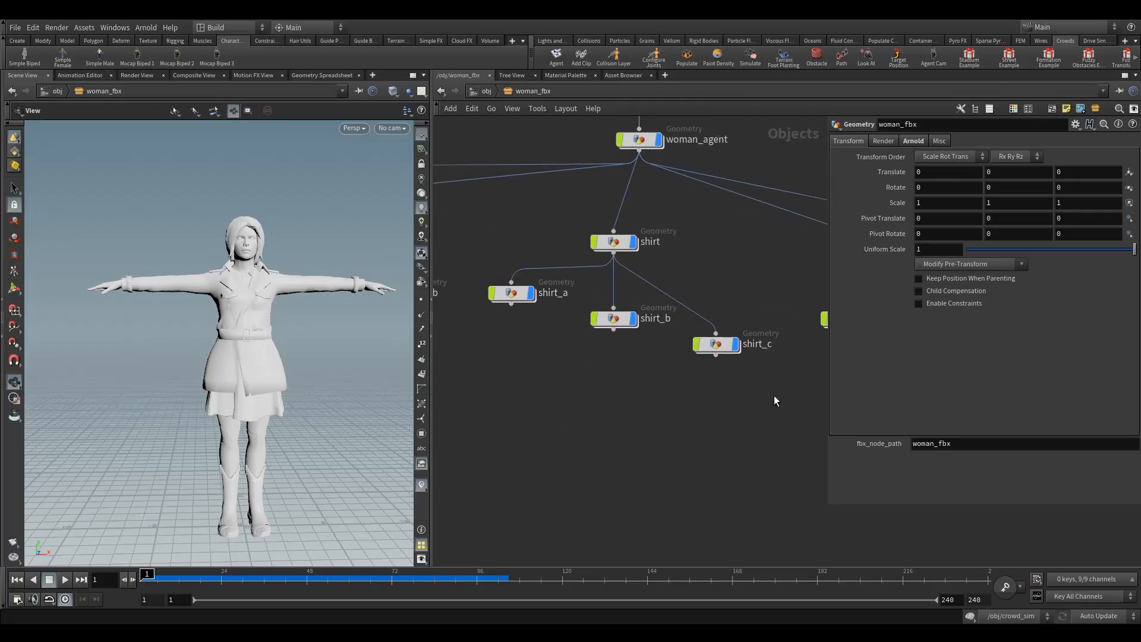
middle_drag(778, 416, 522, 345)
middle_drag(741, 446, 650, 404)
middle_drag(741, 441, 812, 469)
scroll(708, 468, down, 5)
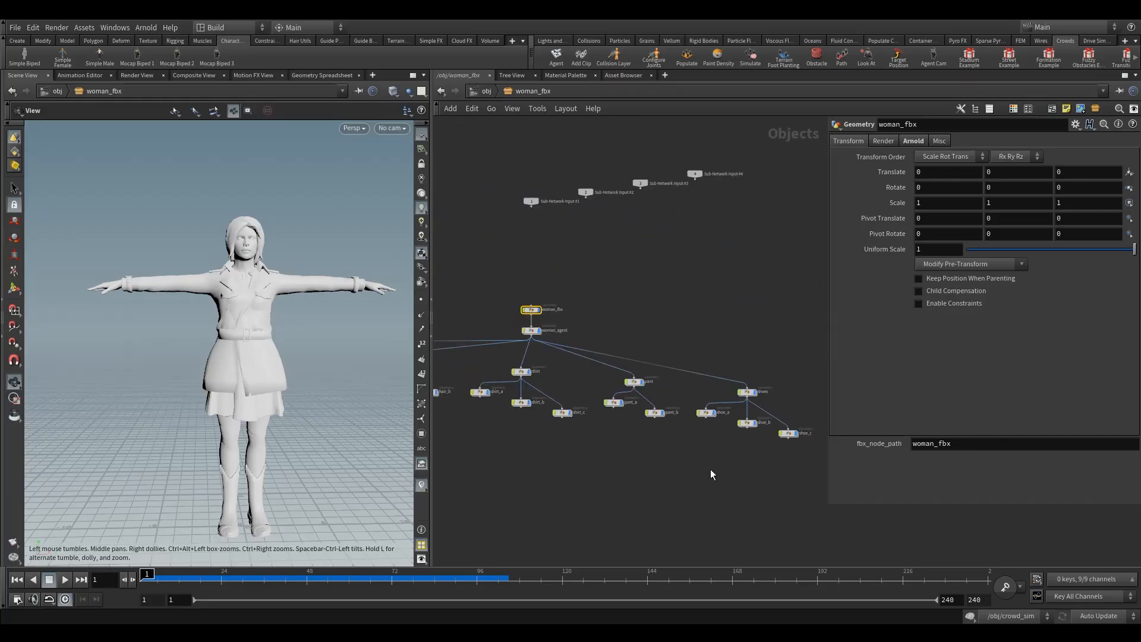
middle_drag(709, 473, 706, 432)
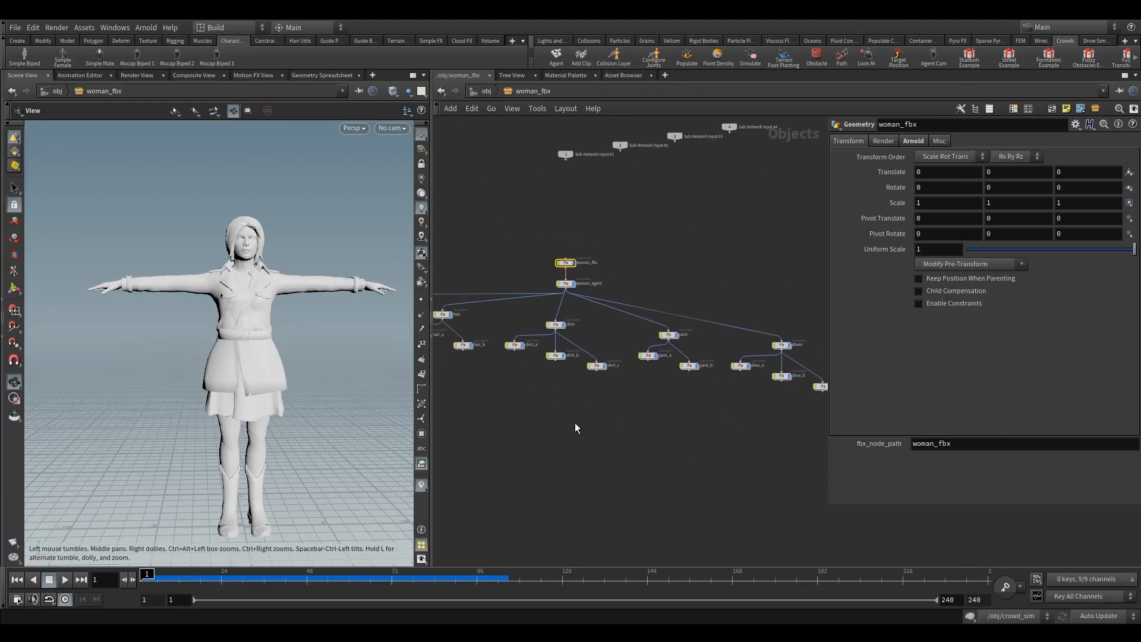
drag(258, 409, 279, 413)
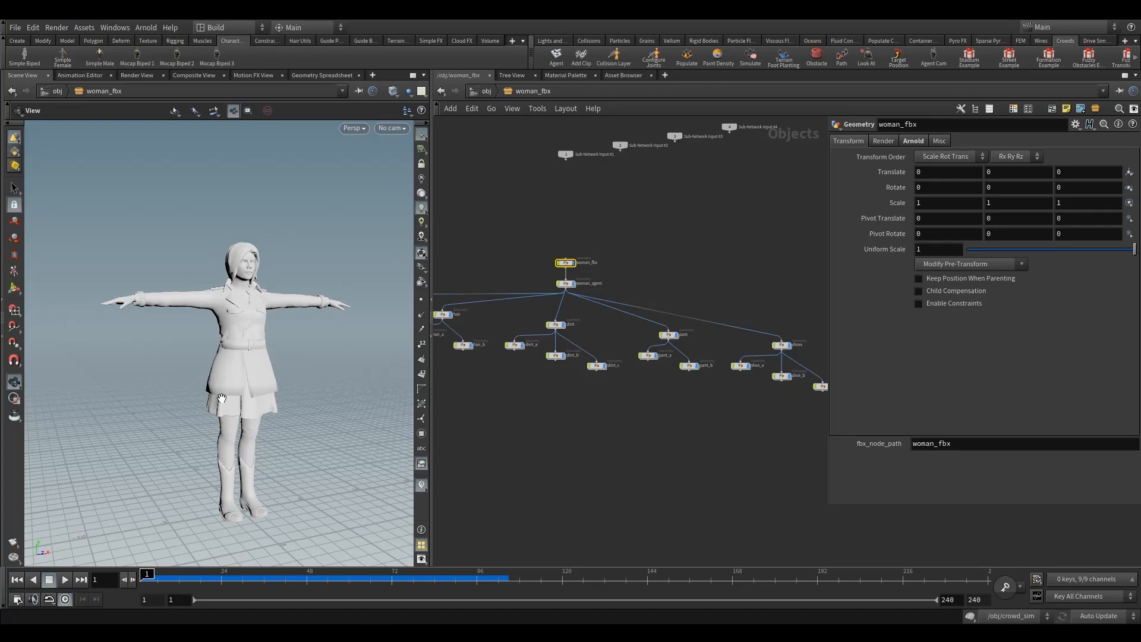
drag(221, 398, 234, 406)
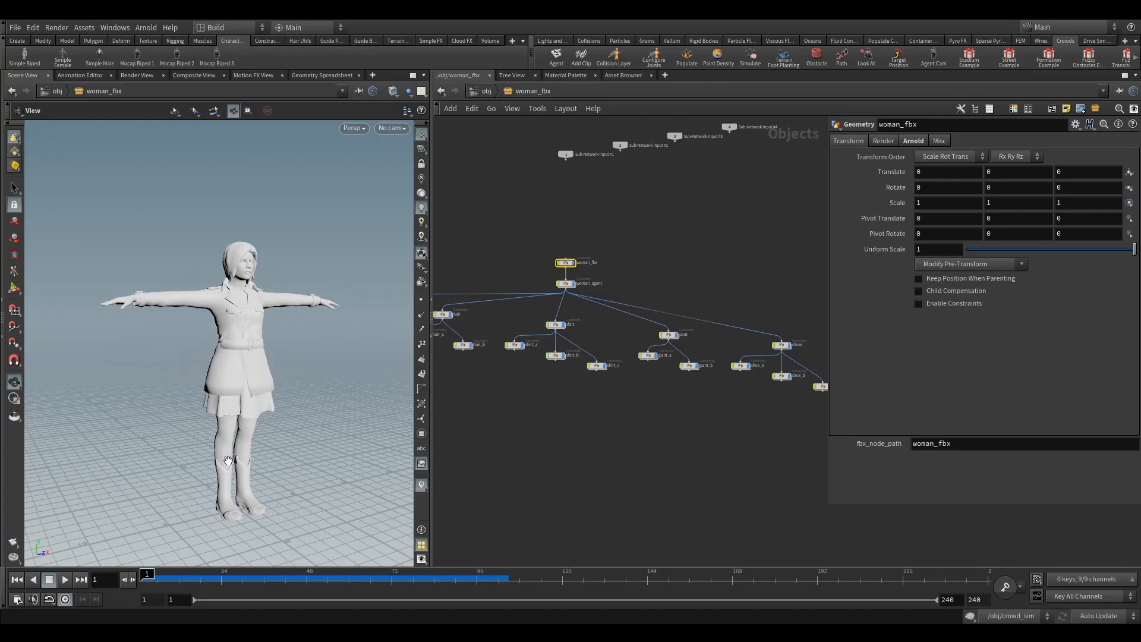
scroll(235, 459, down, 5)
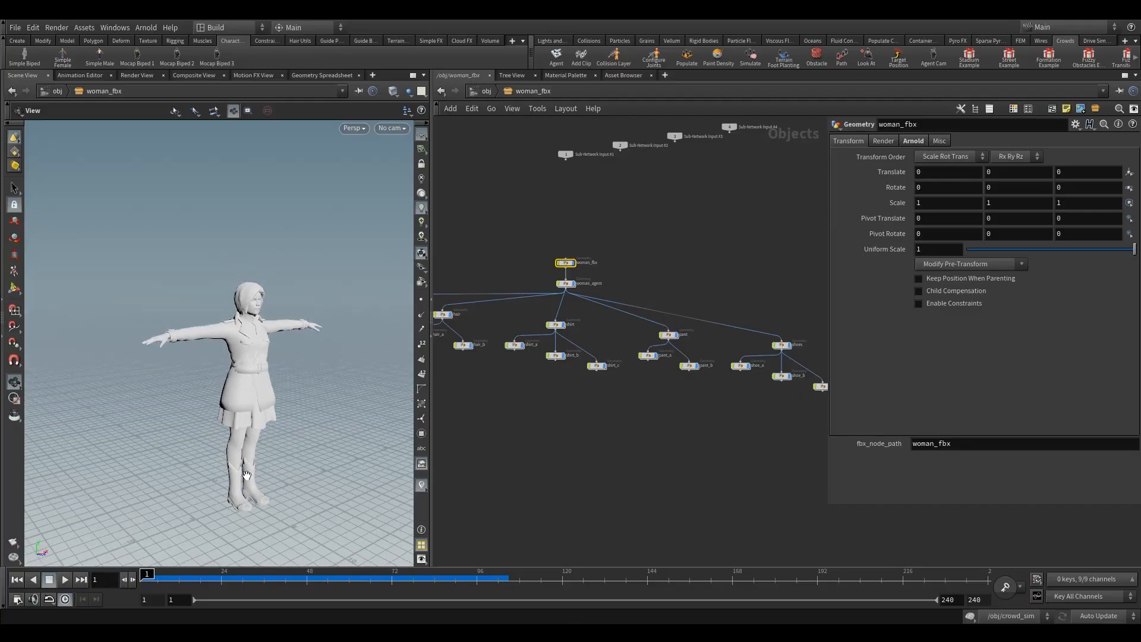
scroll(242, 456, up, 6)
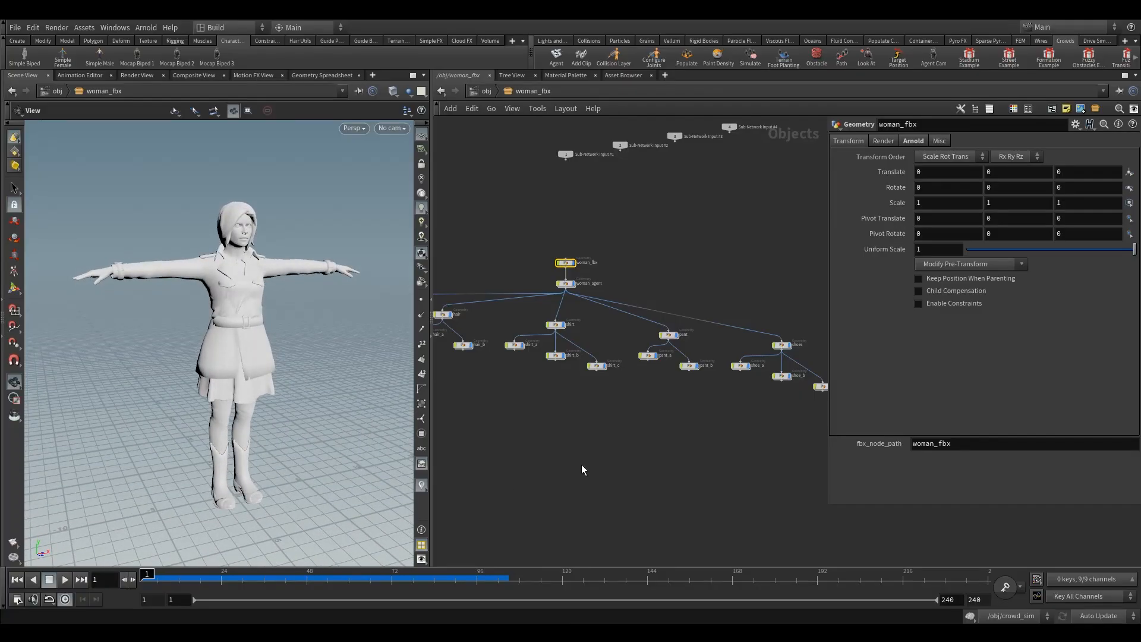
scroll(612, 466, down, 3)
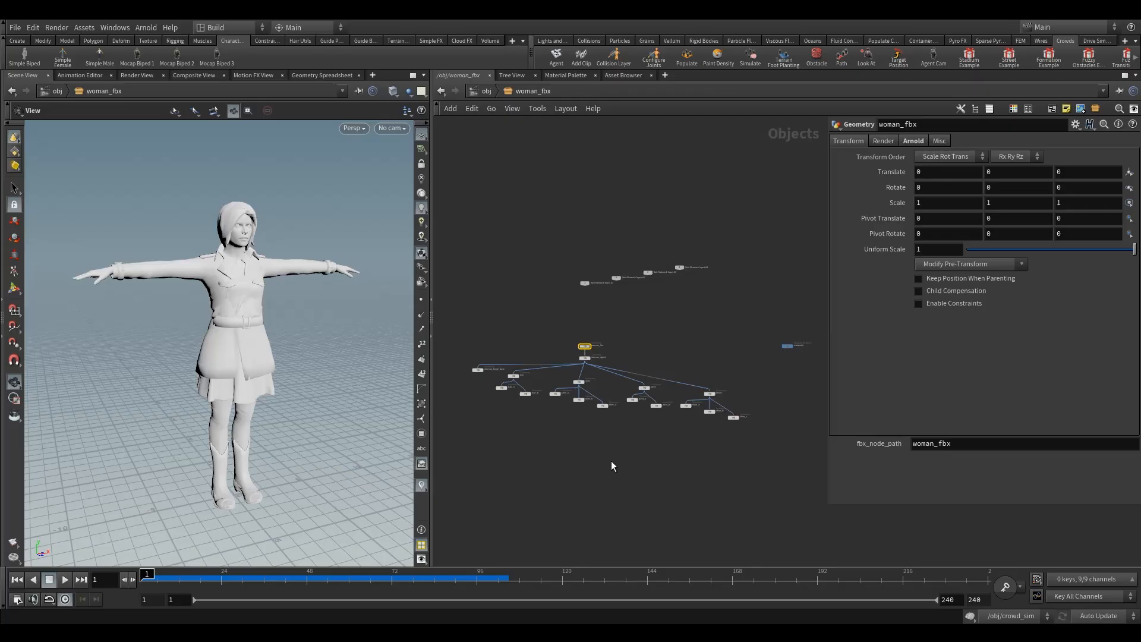
- Return to the object level and hide the woman_fbx character in the viewport
click(486, 94)
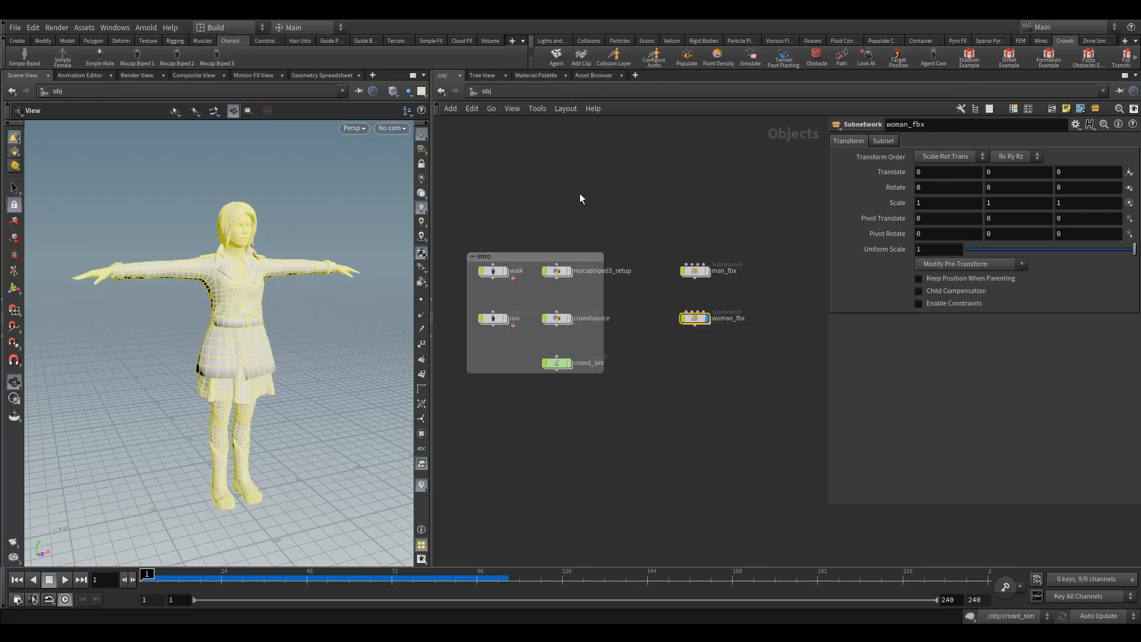
click(709, 318)
click(695, 271)
click(697, 319)
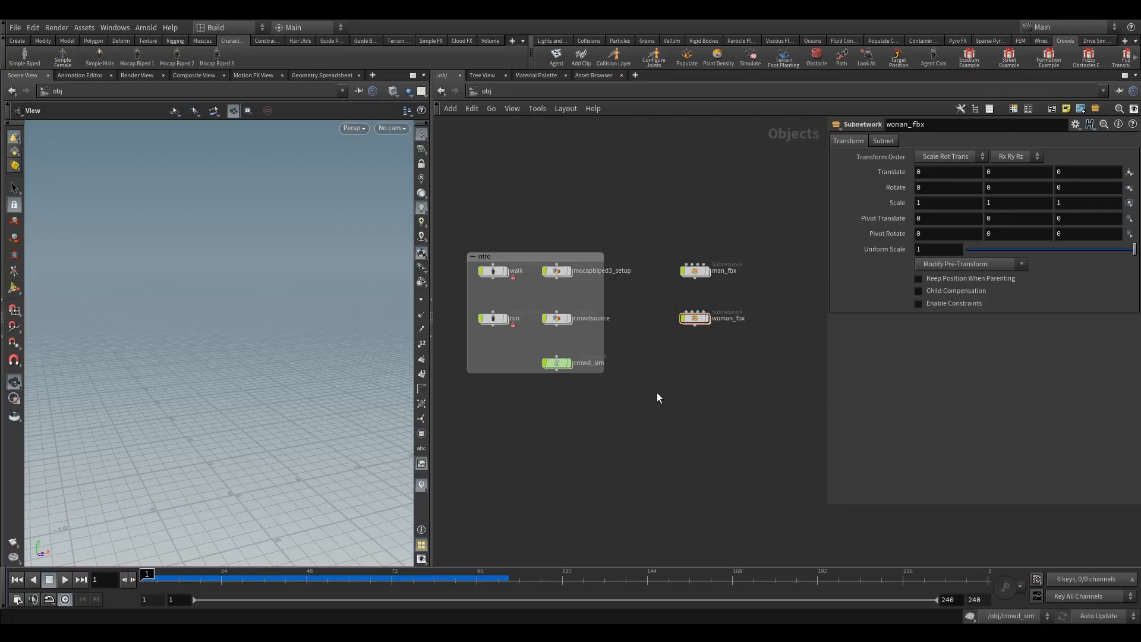
- Switch to the Mixamo page in Google Chrome and look over its address and animation library
mouse_move(377, 632)
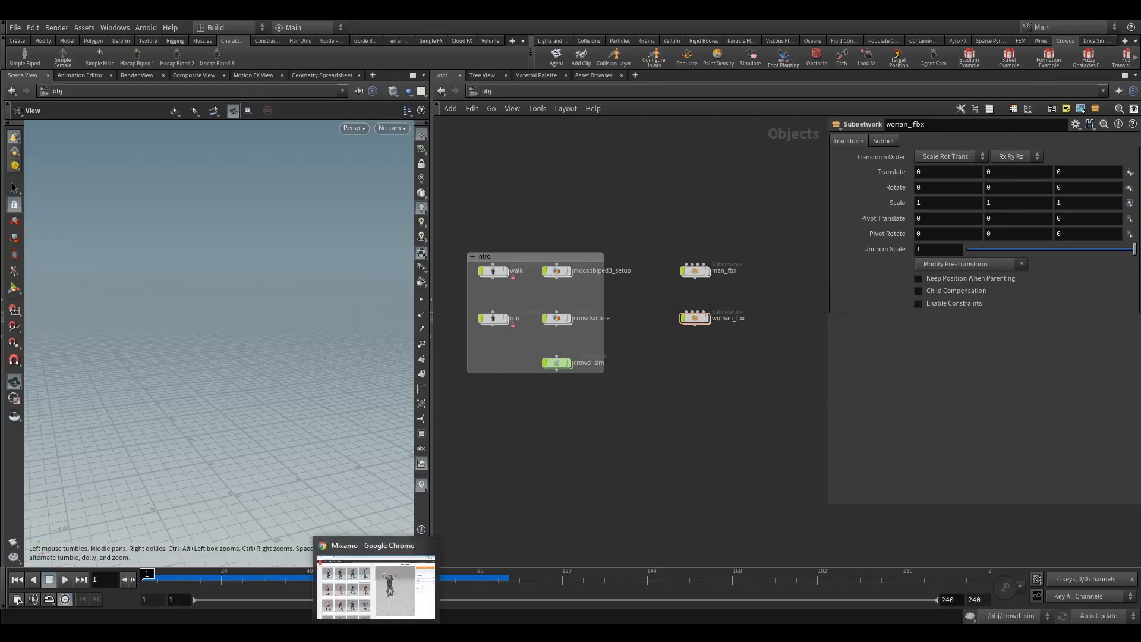
click(374, 586)
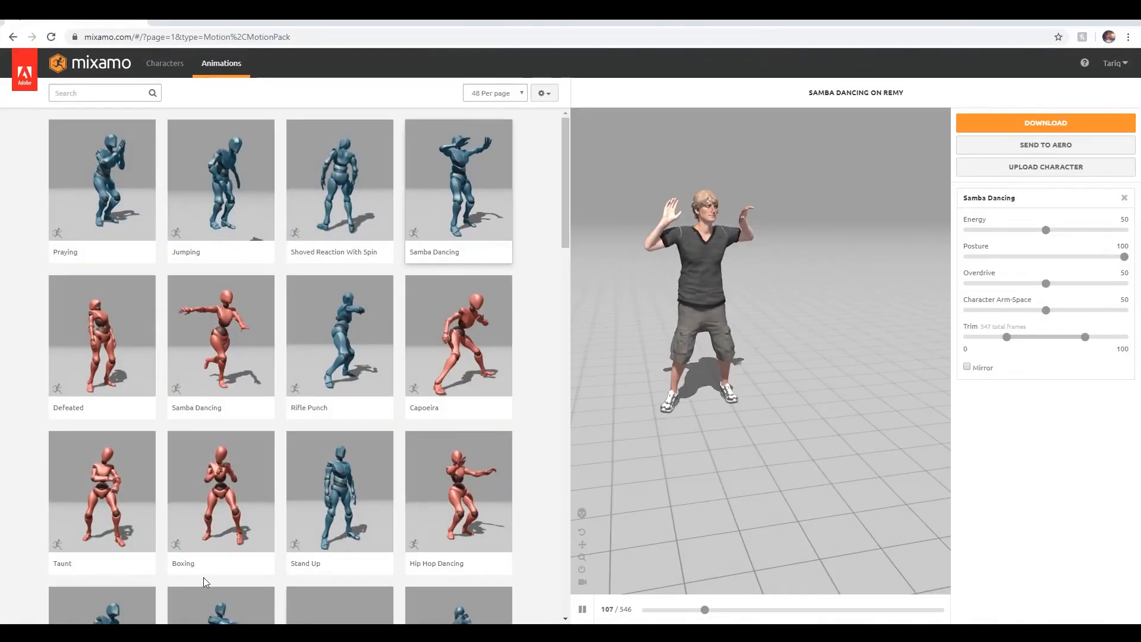
click(125, 37)
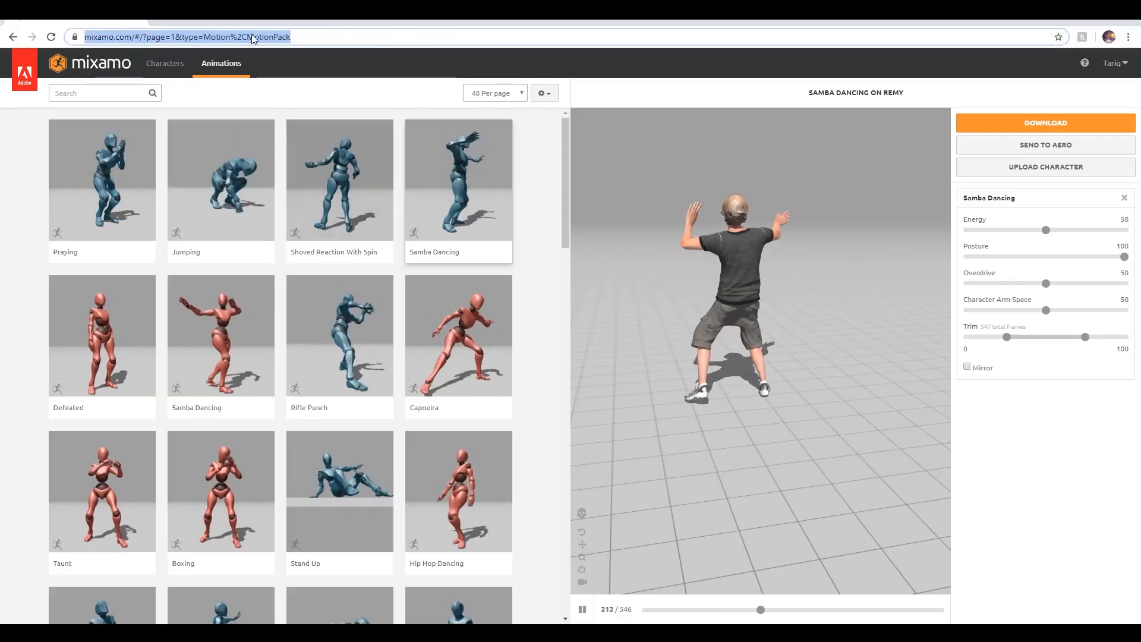
click(321, 38)
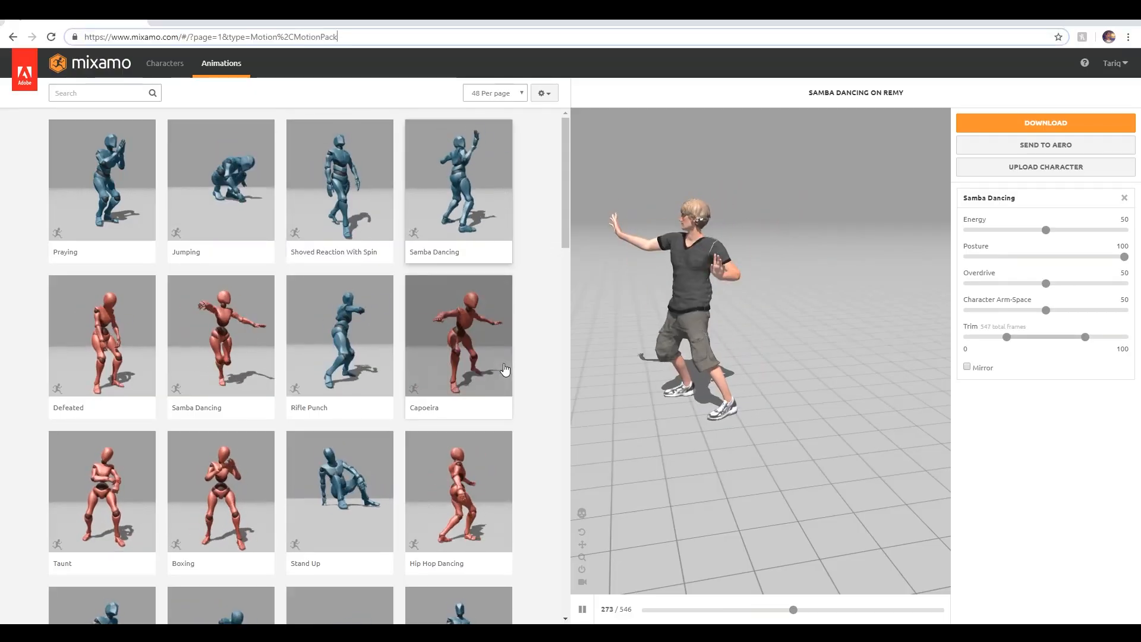
click(563, 238)
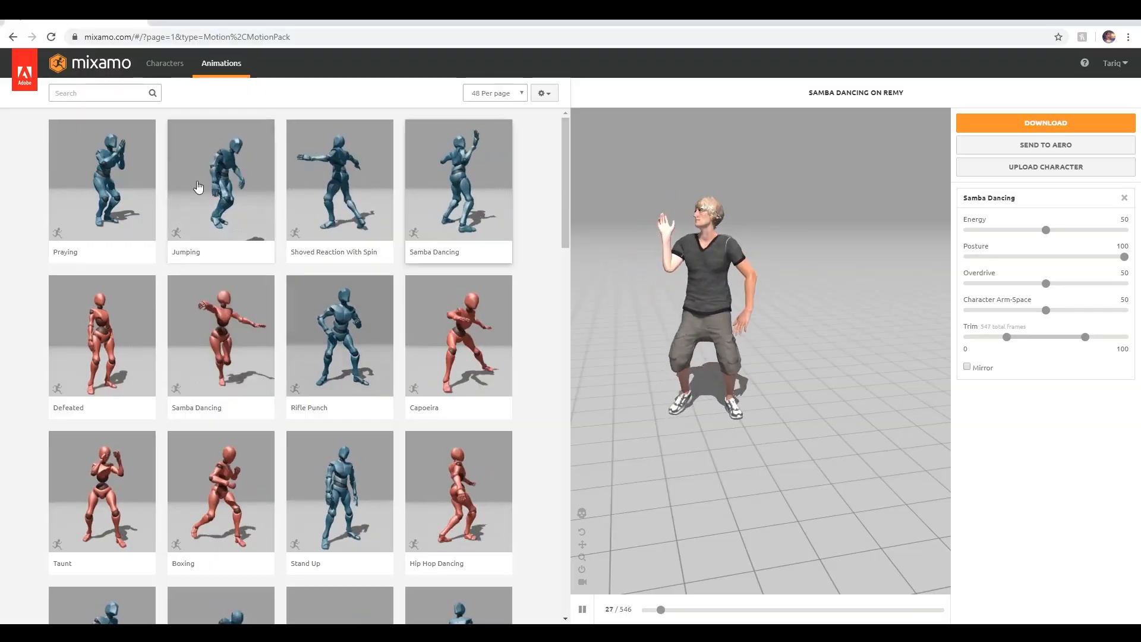
- Look through the first page of Mixamo's animation library and the first page of its character library
drag(567, 183, 562, 550)
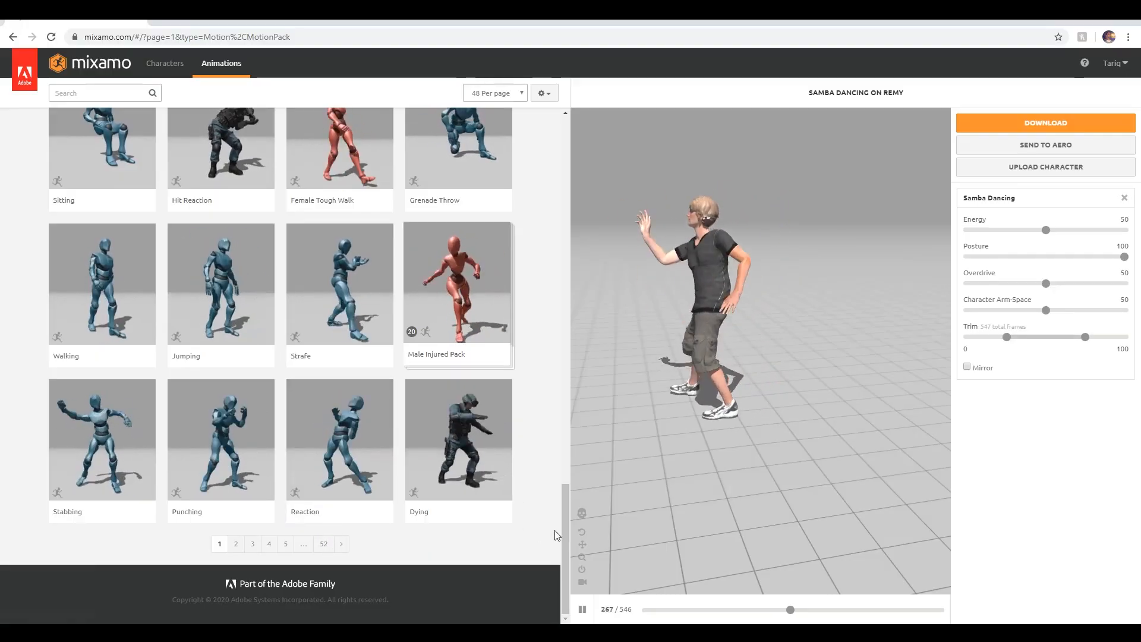
drag(566, 537, 568, 143)
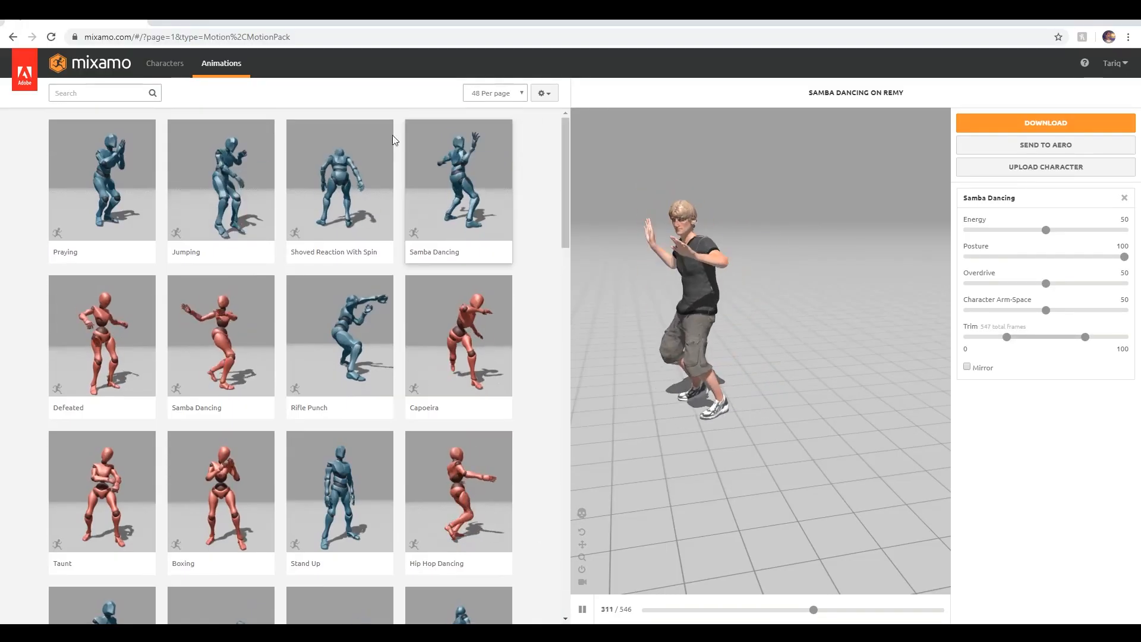
click(162, 65)
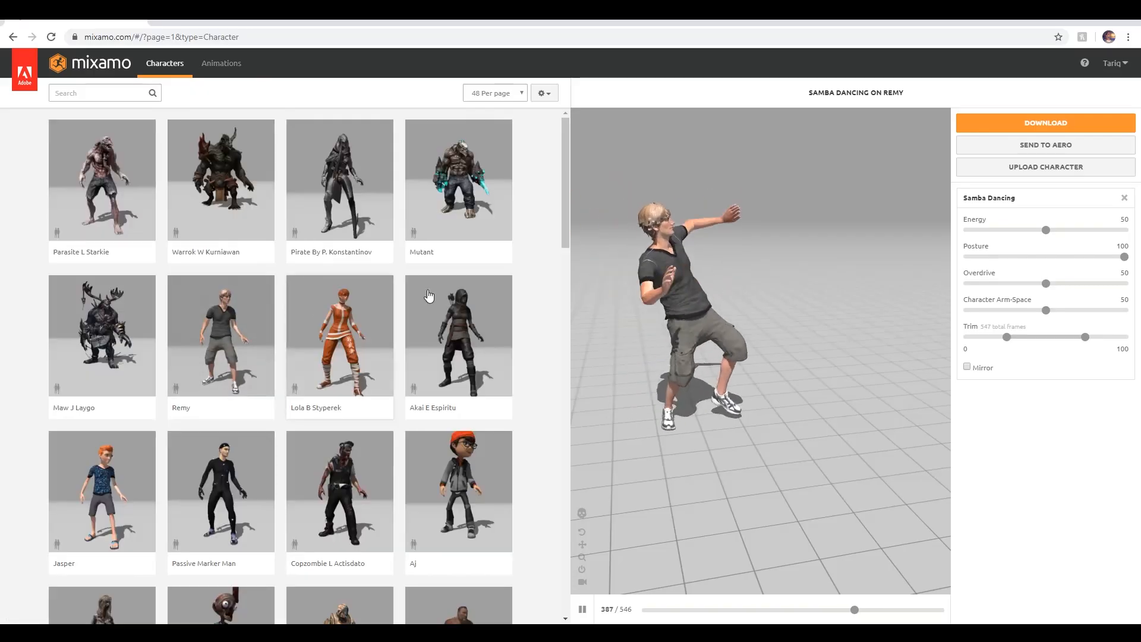
drag(565, 182, 541, 562)
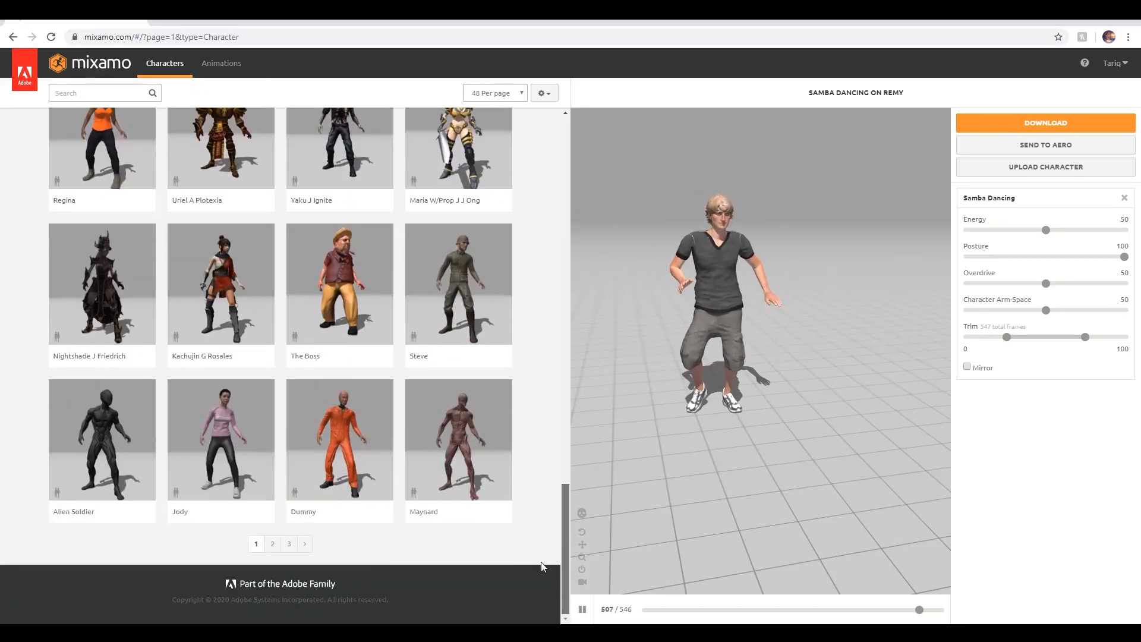
- Load the Dummy character, preview the Rifle Punch and Taunt animations on it, and pause the playback
click(352, 441)
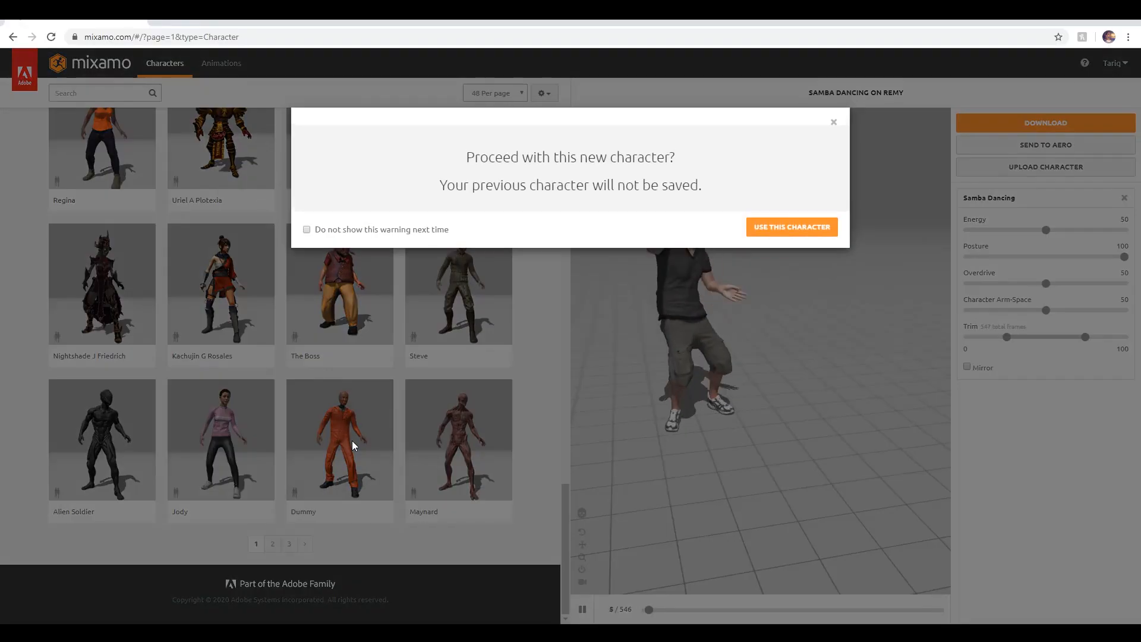
click(793, 228)
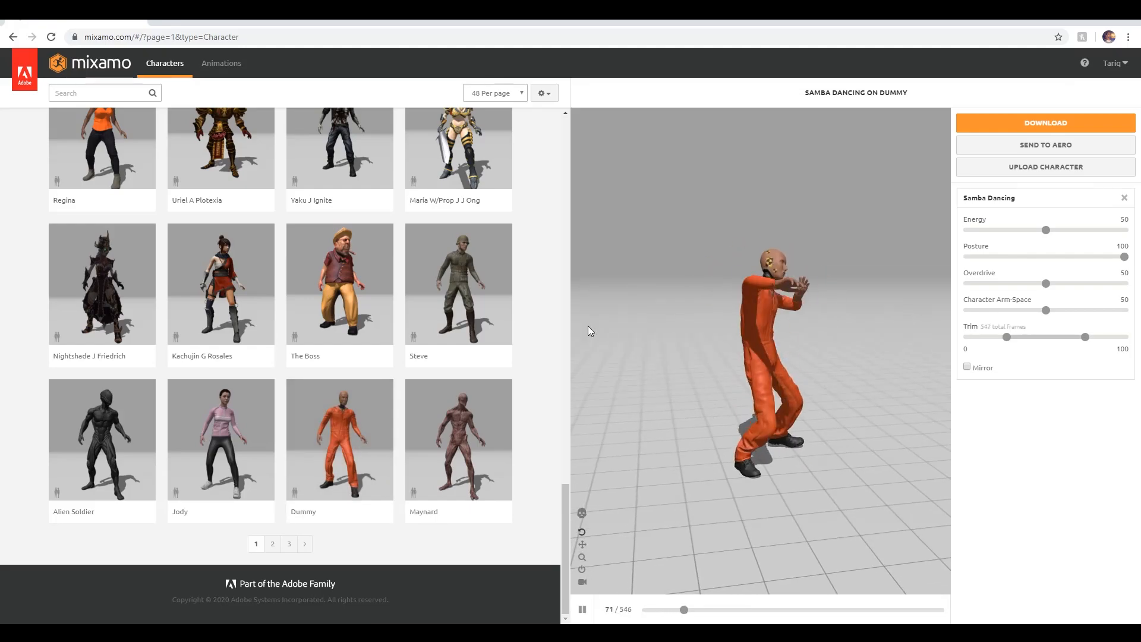
click(221, 63)
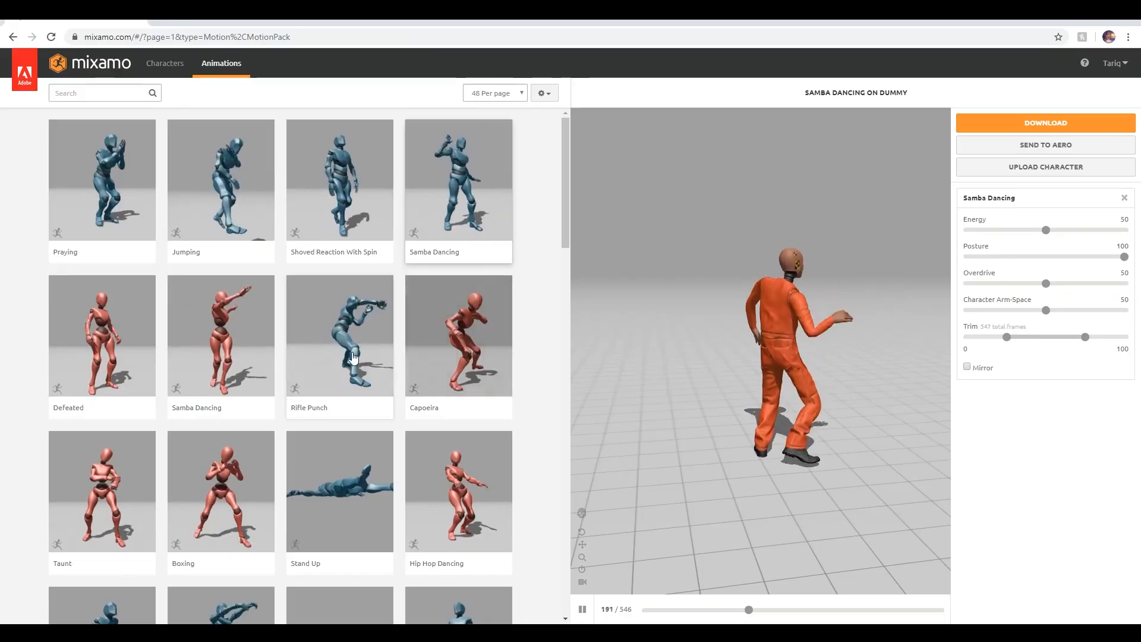
click(360, 360)
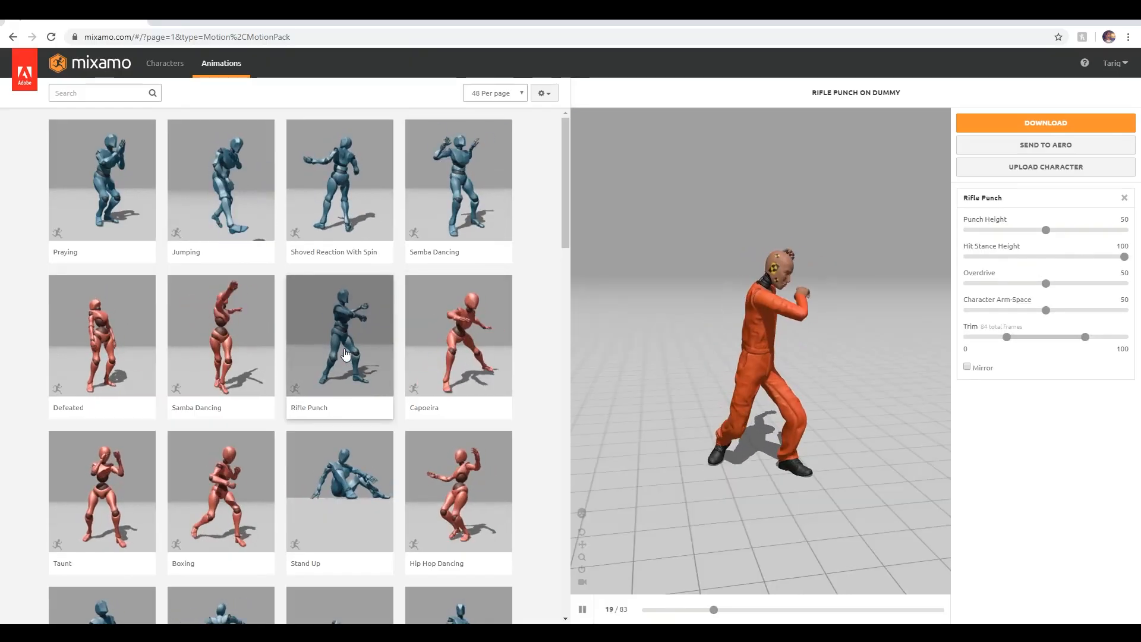
click(122, 462)
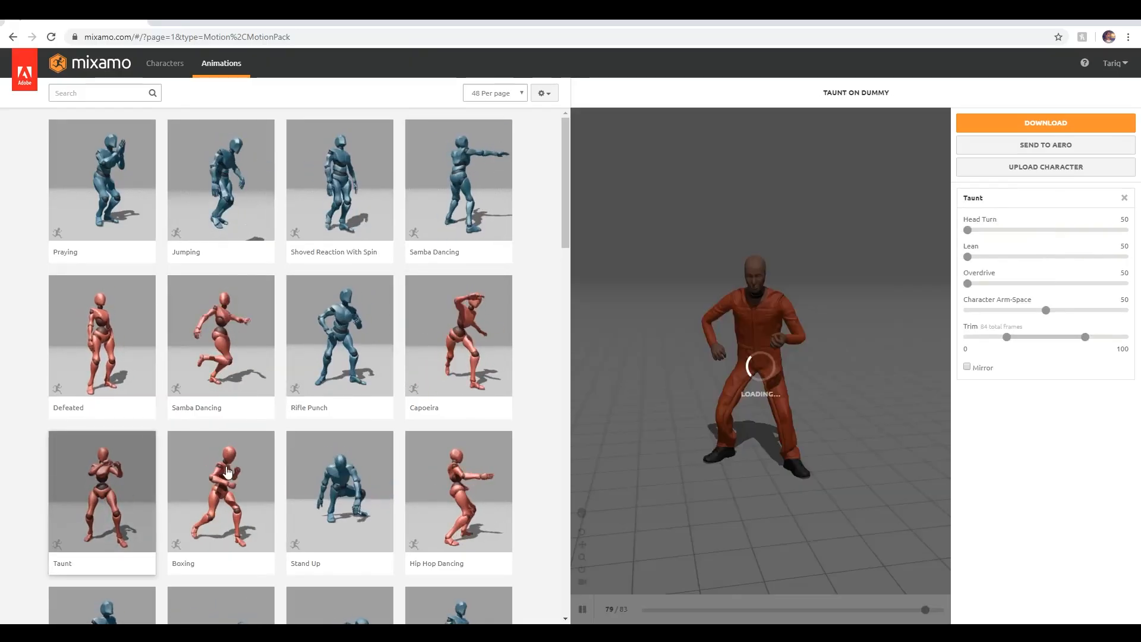
mouse_move(773, 354)
mouse_down()
mouse_move(754, 334)
mouse_move(794, 355)
mouse_move(768, 340)
mouse_up()
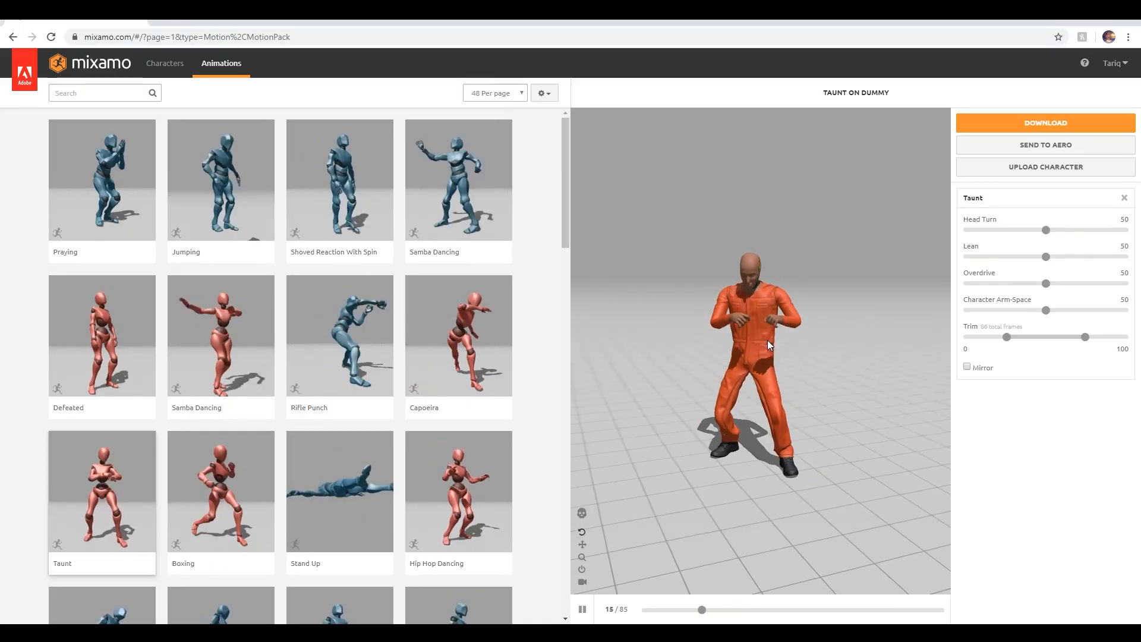
key(space)
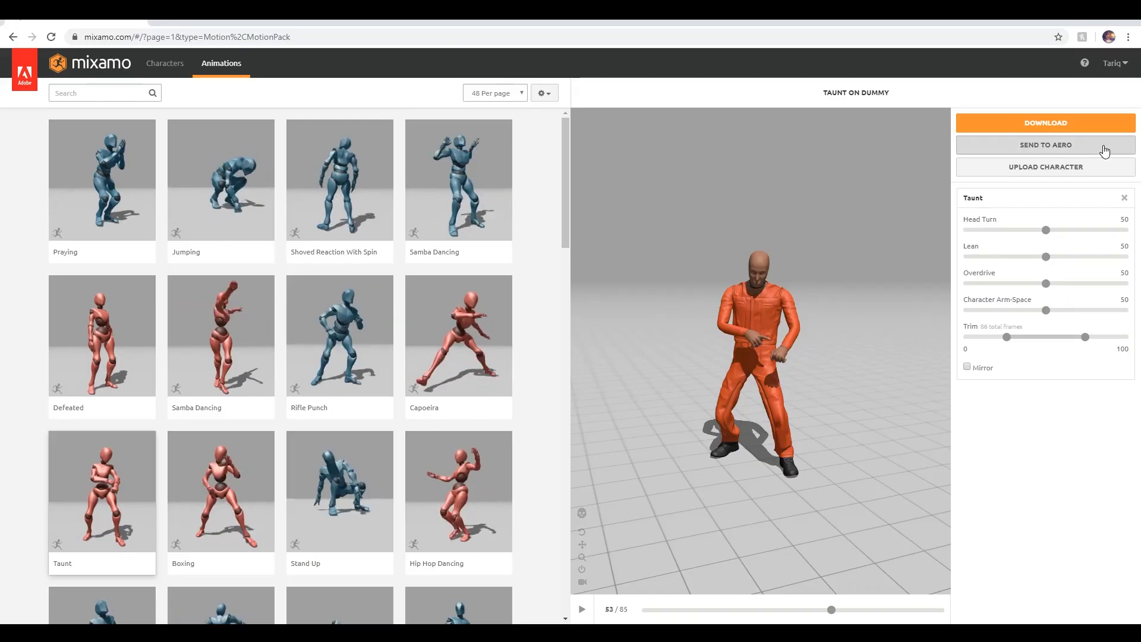
- Upload the man character file to the auto-rigger and accept its orientation after turning it about the Y axis to face forward
click(1047, 172)
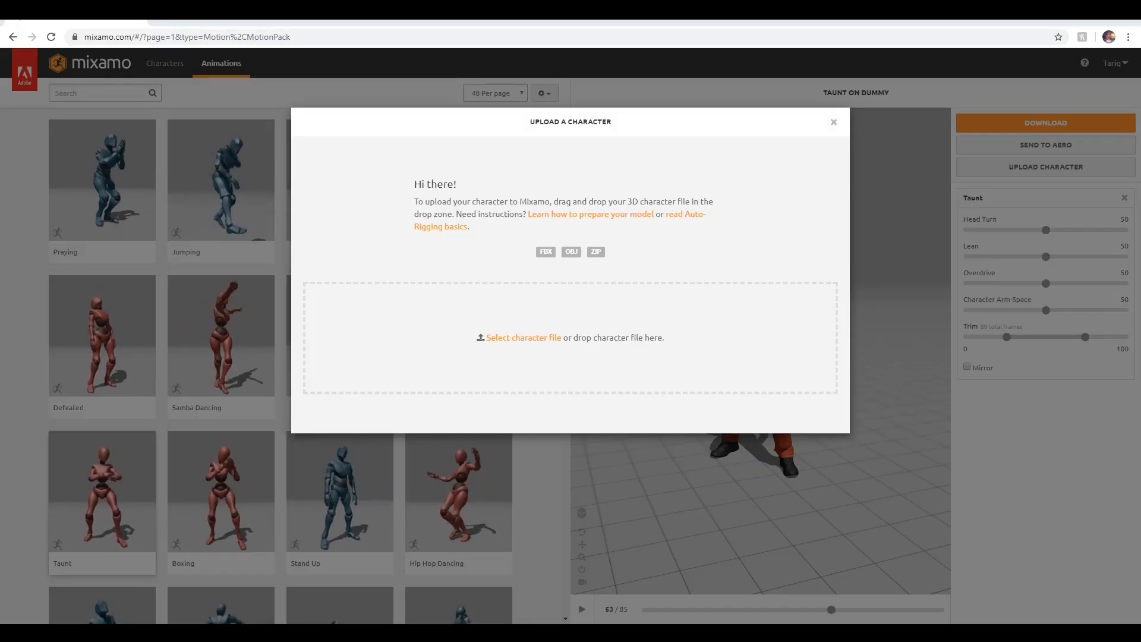
drag(918, 294, 561, 361)
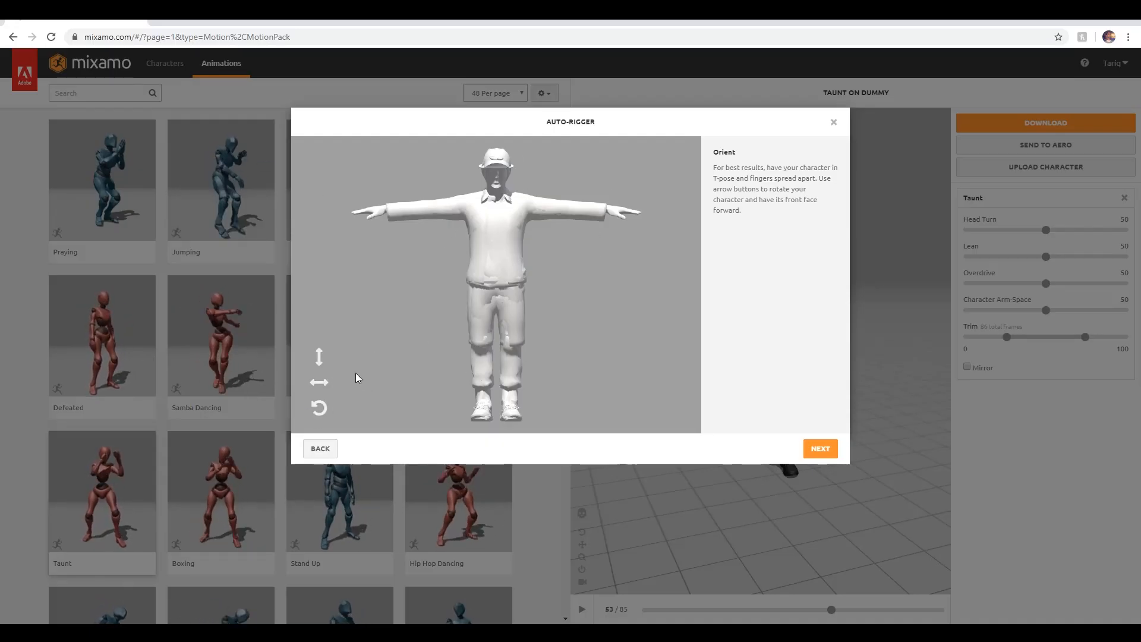
click(319, 383)
click(319, 382)
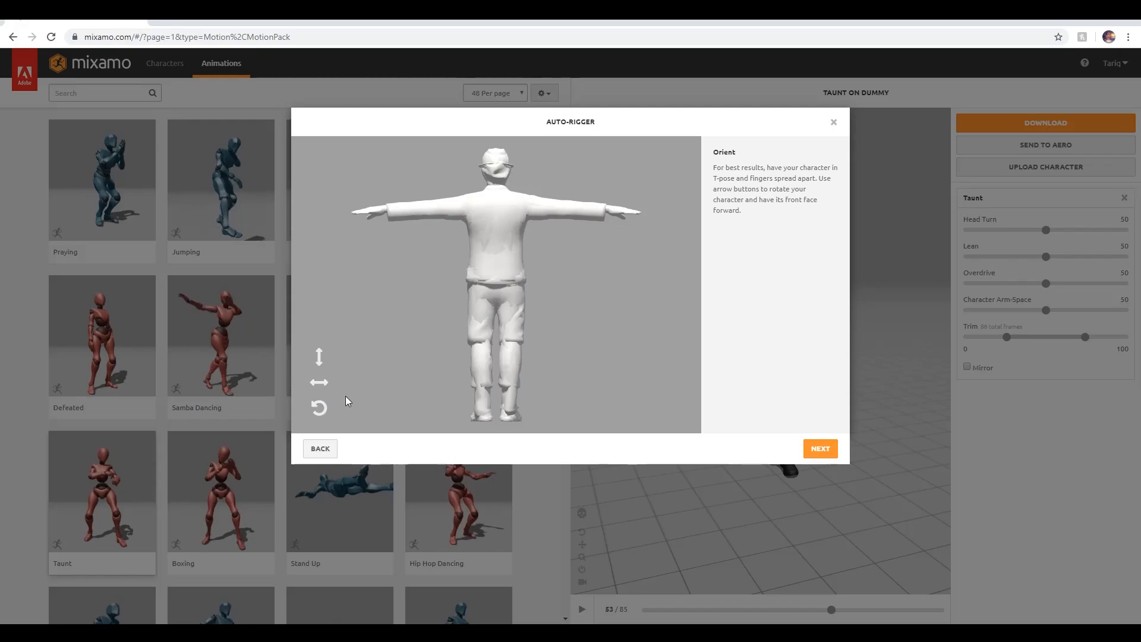
click(313, 385)
click(316, 383)
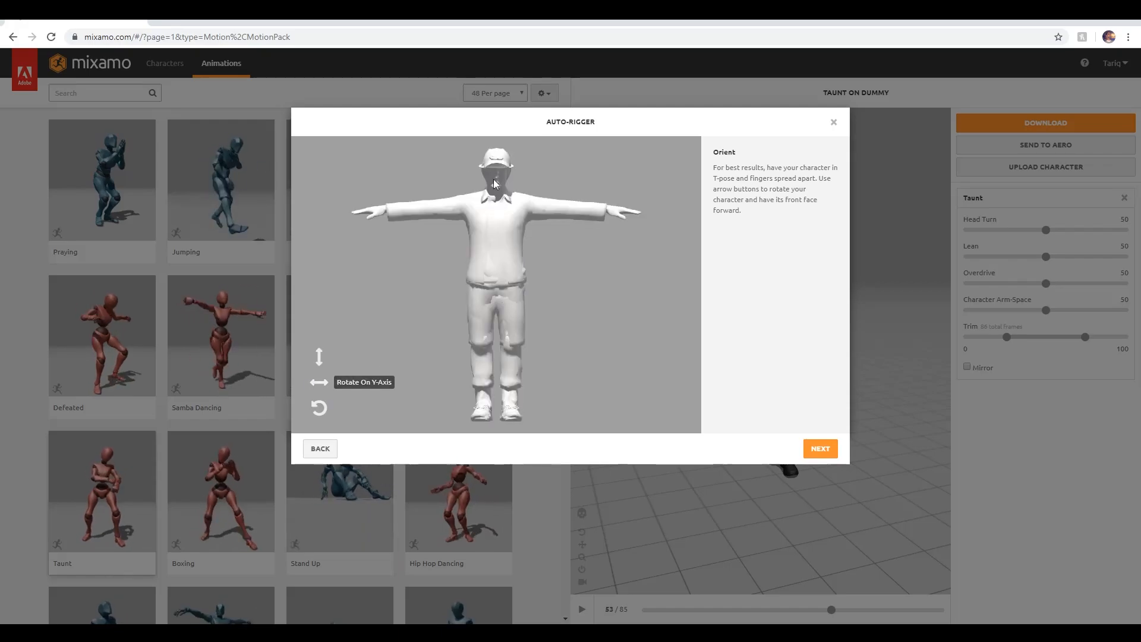
click(821, 449)
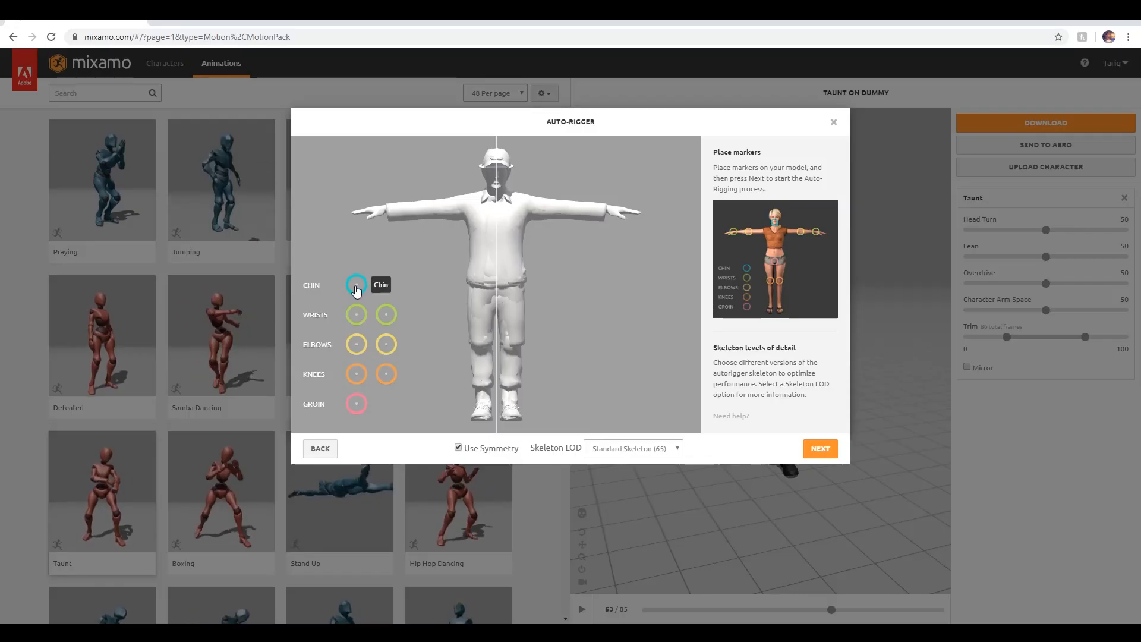
- Place the chin, wrist, elbow, knee and groin markers symmetrically on the man and start auto-rigging with Standard Skeleton (65)
drag(355, 290, 498, 200)
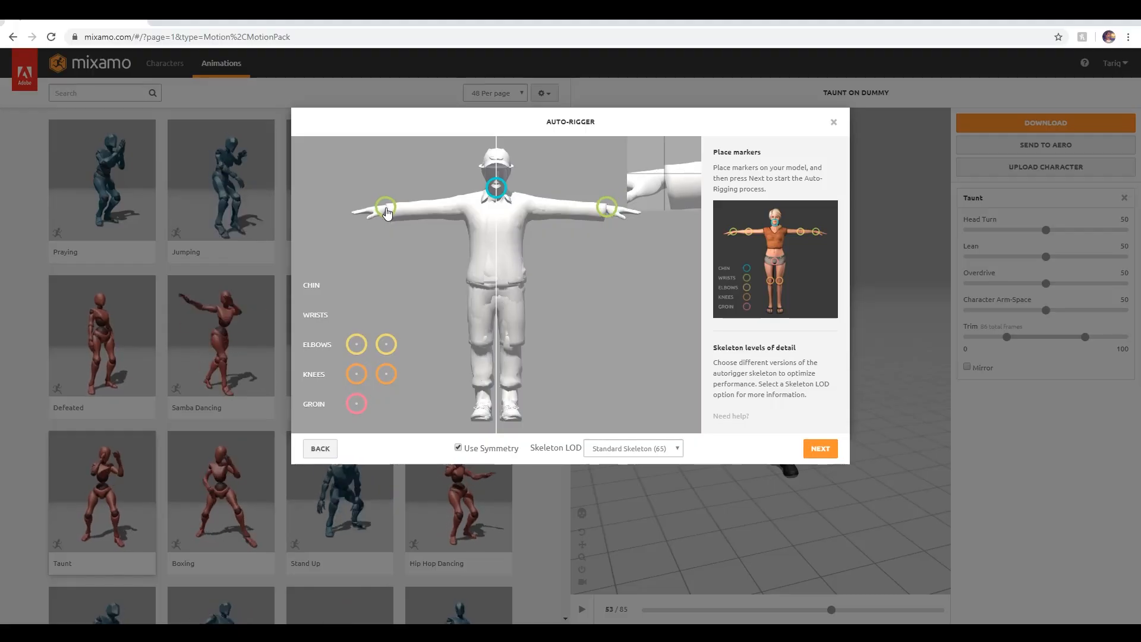
drag(357, 345, 423, 238)
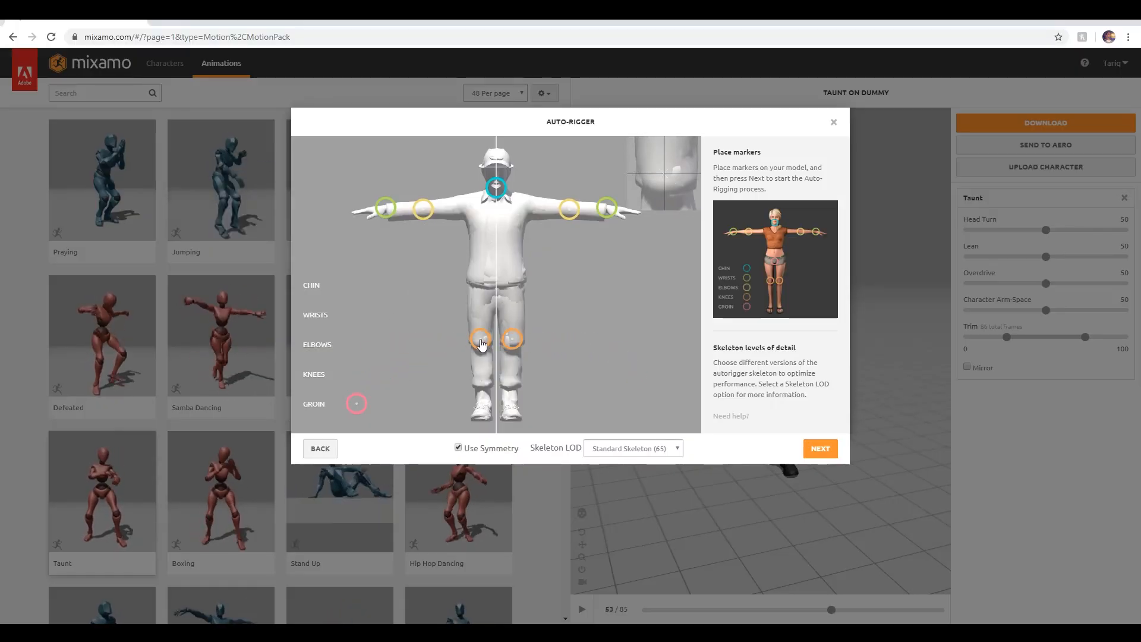
mouse_move(357, 406)
mouse_down()
mouse_move(425, 309)
mouse_move(496, 291)
mouse_move(497, 302)
mouse_up()
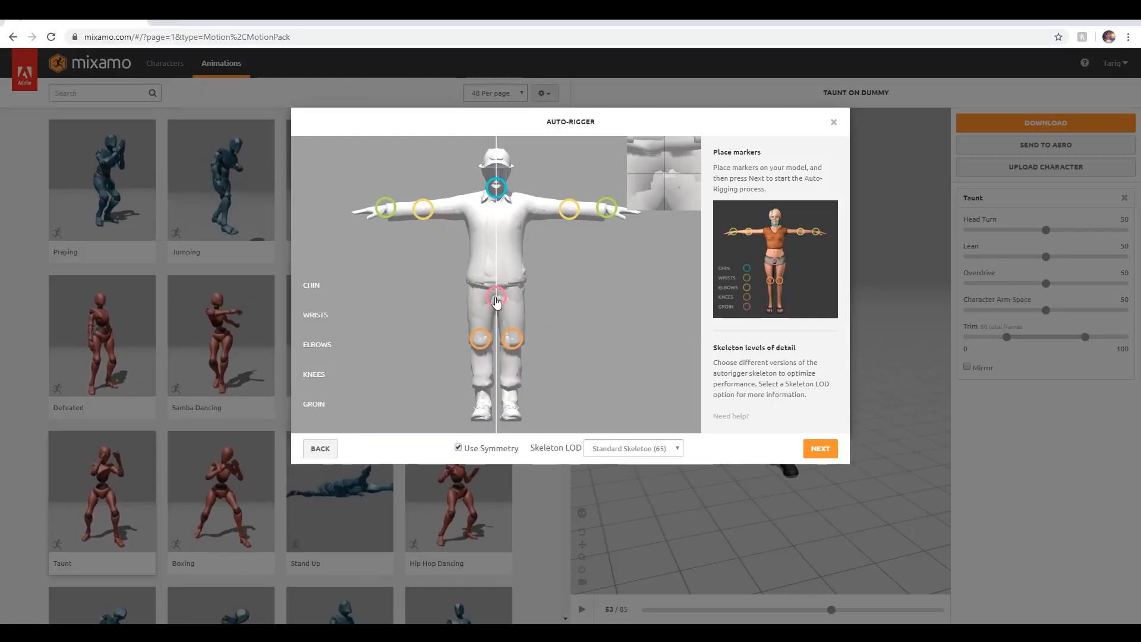
click(820, 449)
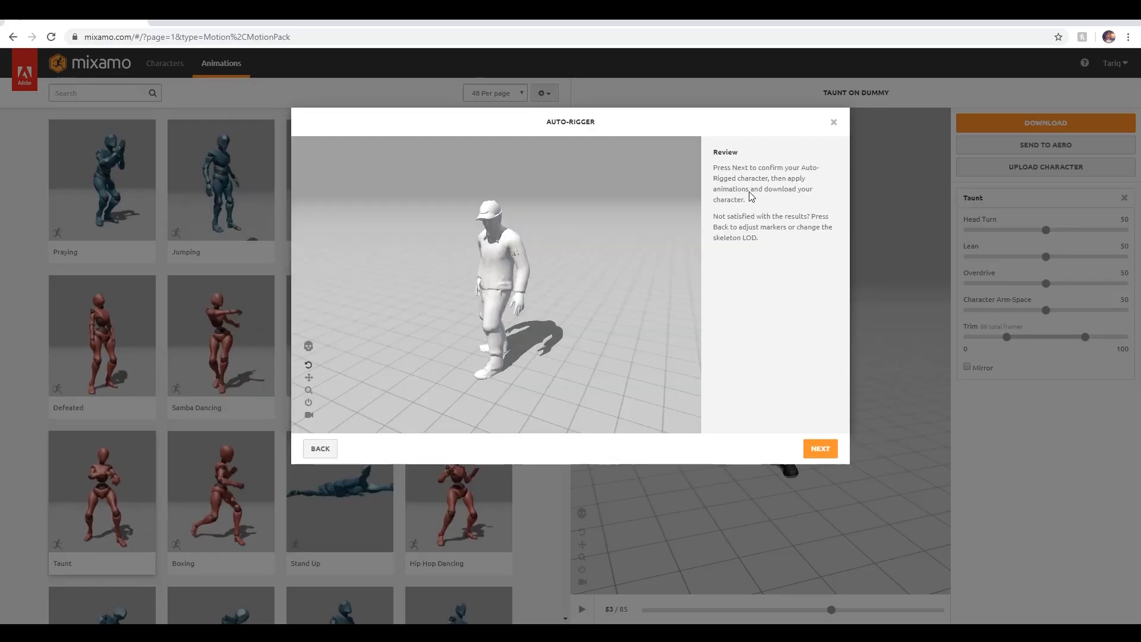
- Examine the auto-rigged man from several angles and accept it as the new character
mouse_move(561, 302)
mouse_down()
mouse_move(494, 284)
mouse_move(429, 297)
mouse_move(450, 307)
mouse_move(571, 290)
mouse_up()
mouse_move(507, 313)
mouse_down()
mouse_move(492, 326)
mouse_move(493, 295)
mouse_move(493, 327)
mouse_up()
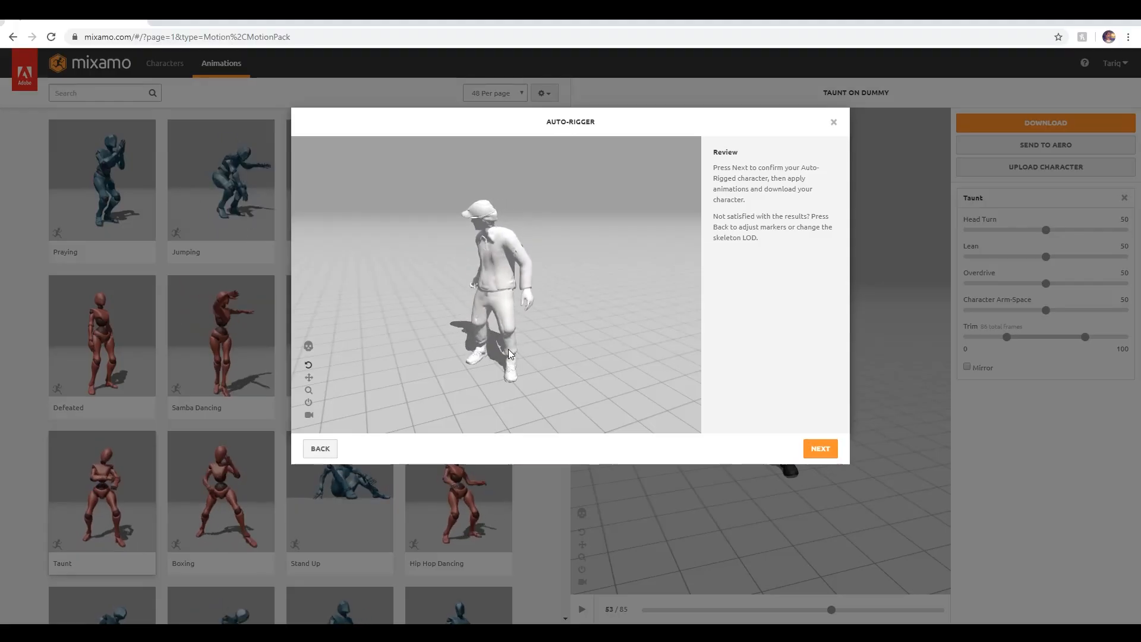
click(821, 450)
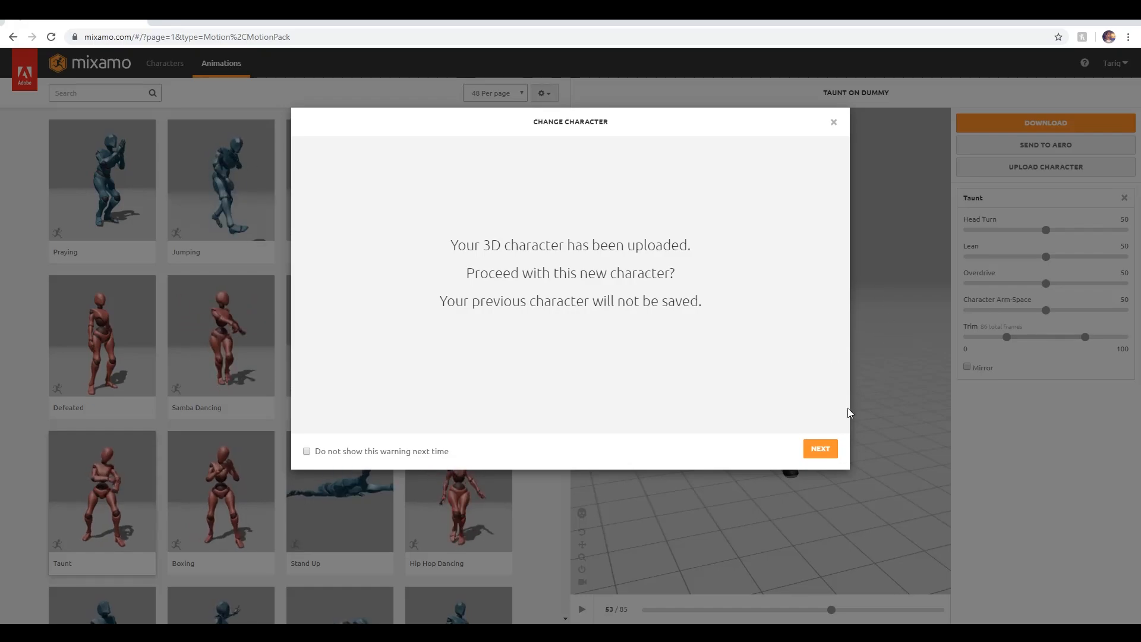
click(829, 452)
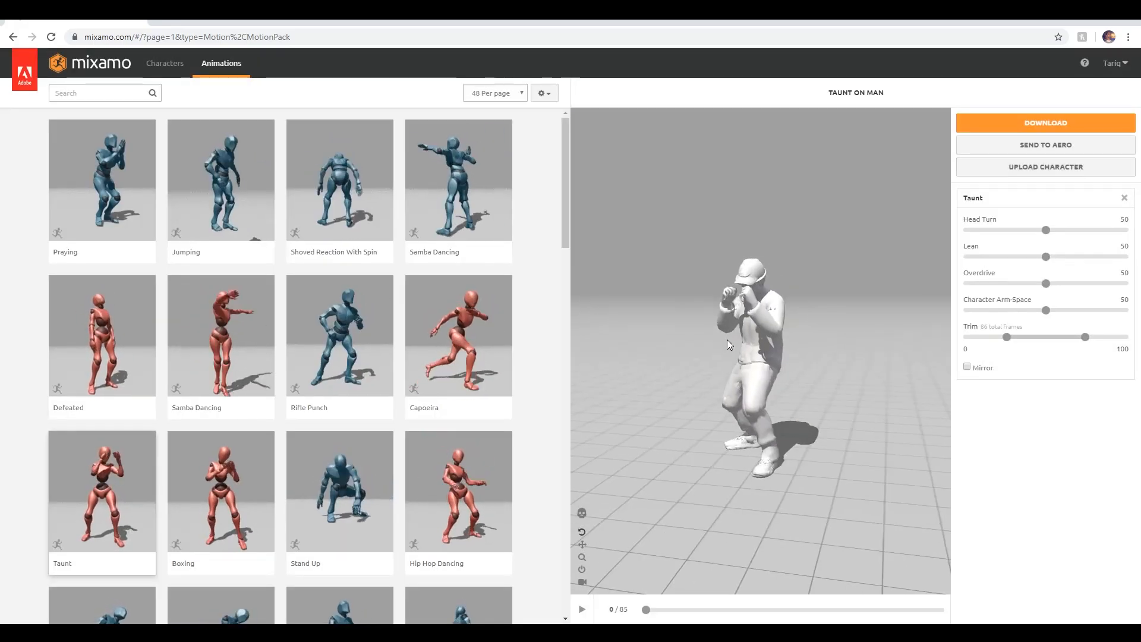
- Try Rifle Punch on the man, and replace it with the fourth Running animation found by searching for "run"
click(368, 380)
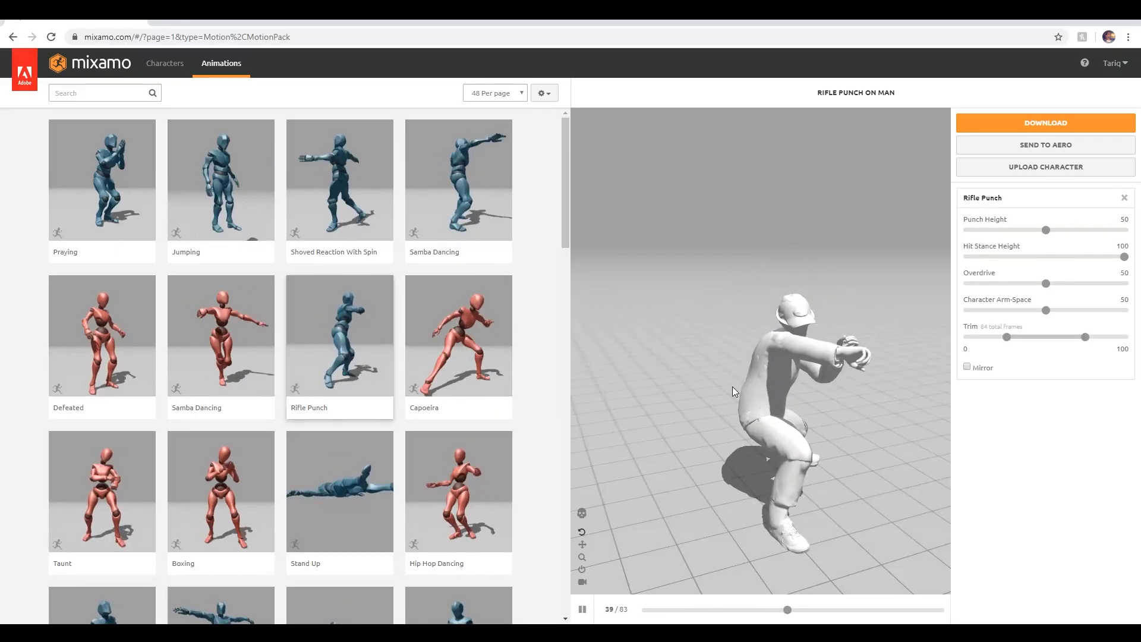
click(94, 93)
text(run)
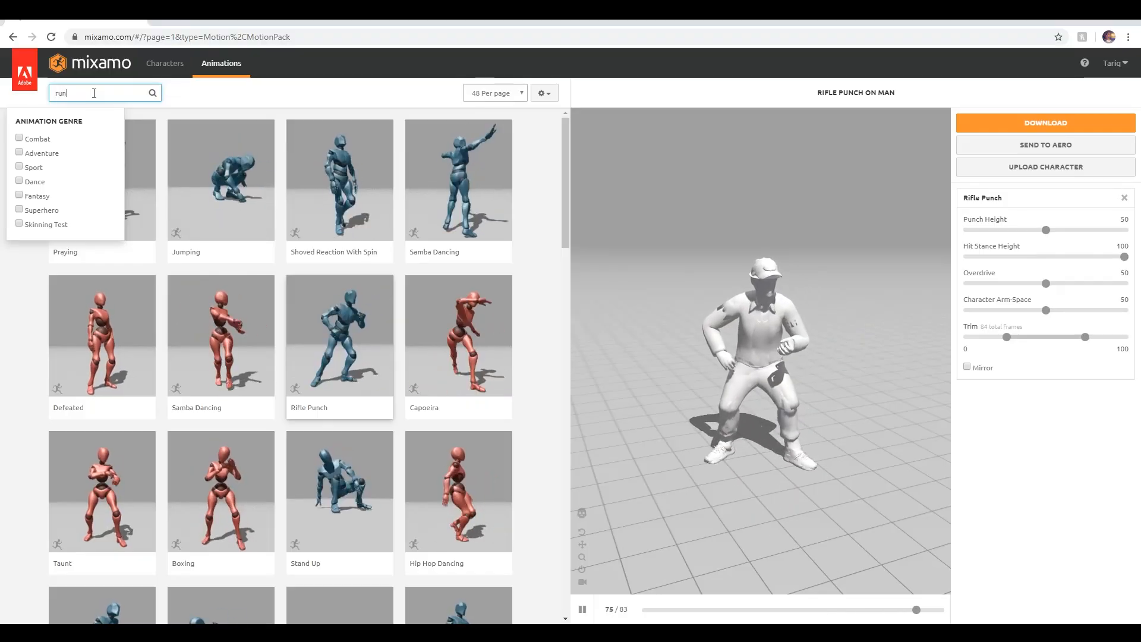
key(Return)
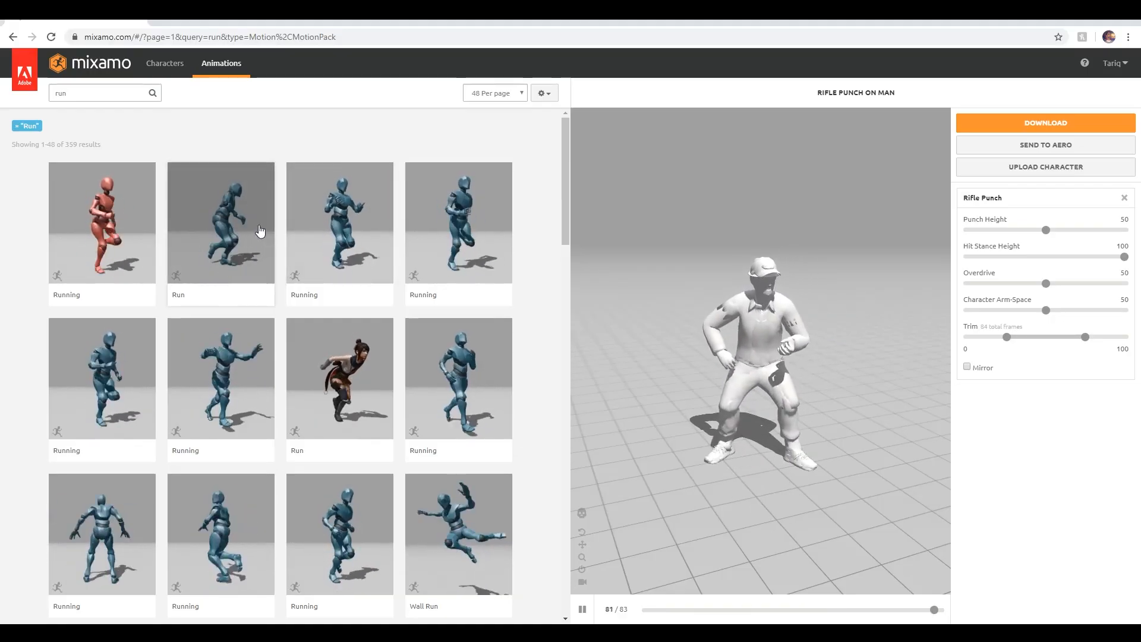
click(477, 216)
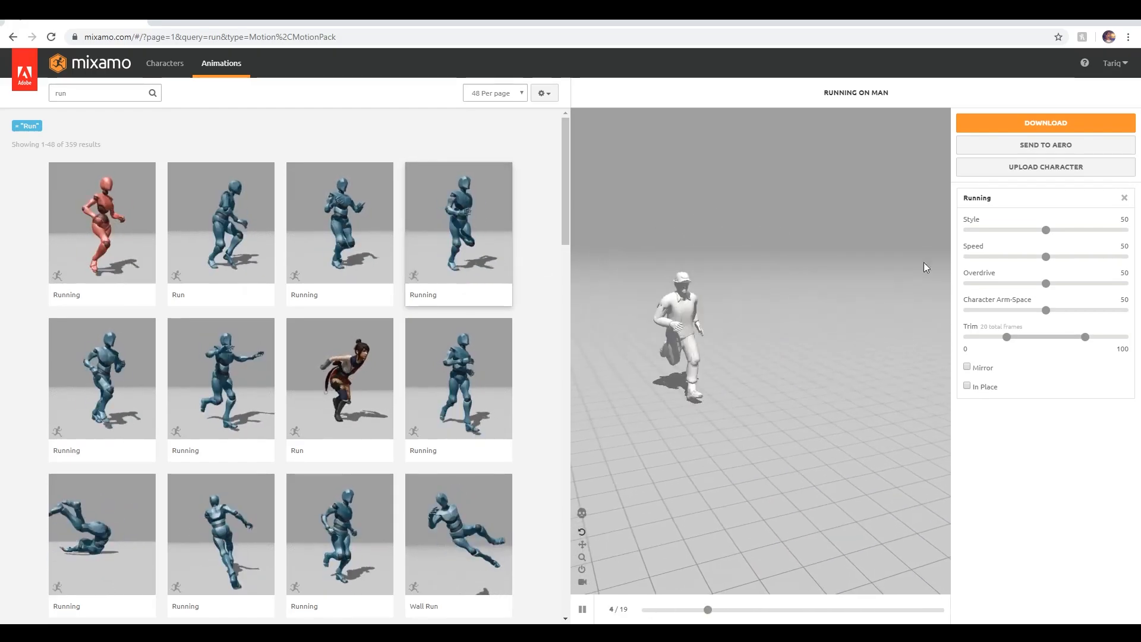
- Try Style values of 78 and 33 on the Running animation and reset Style to its default of 50
drag(1047, 230, 1090, 230)
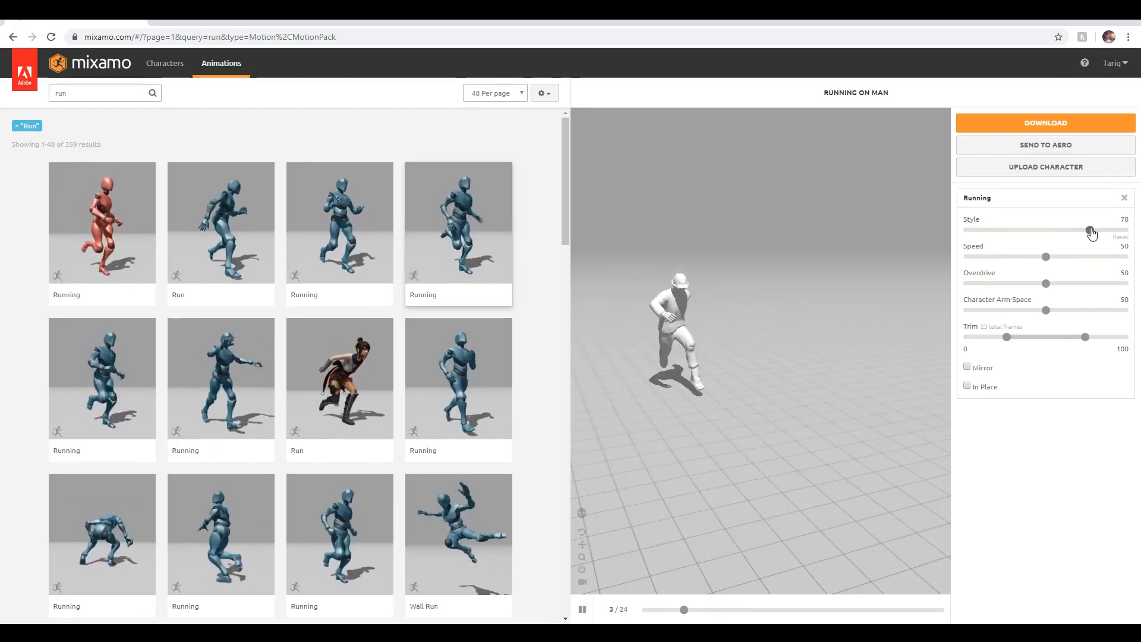
click(1011, 230)
drag(1011, 230, 994, 232)
click(1020, 230)
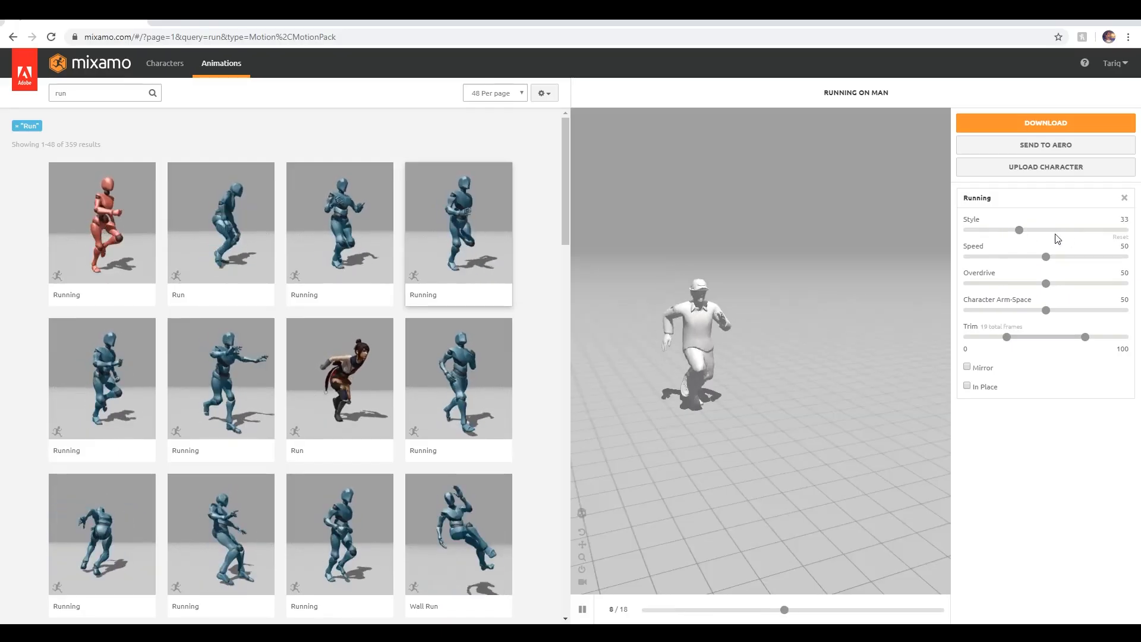
click(1126, 220)
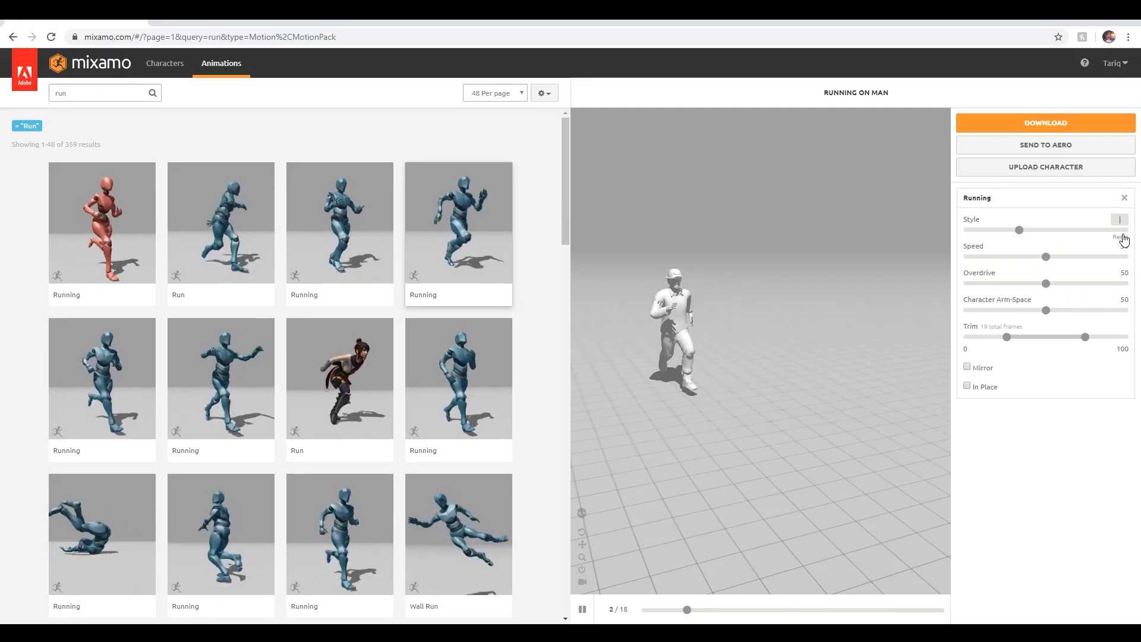
click(1122, 238)
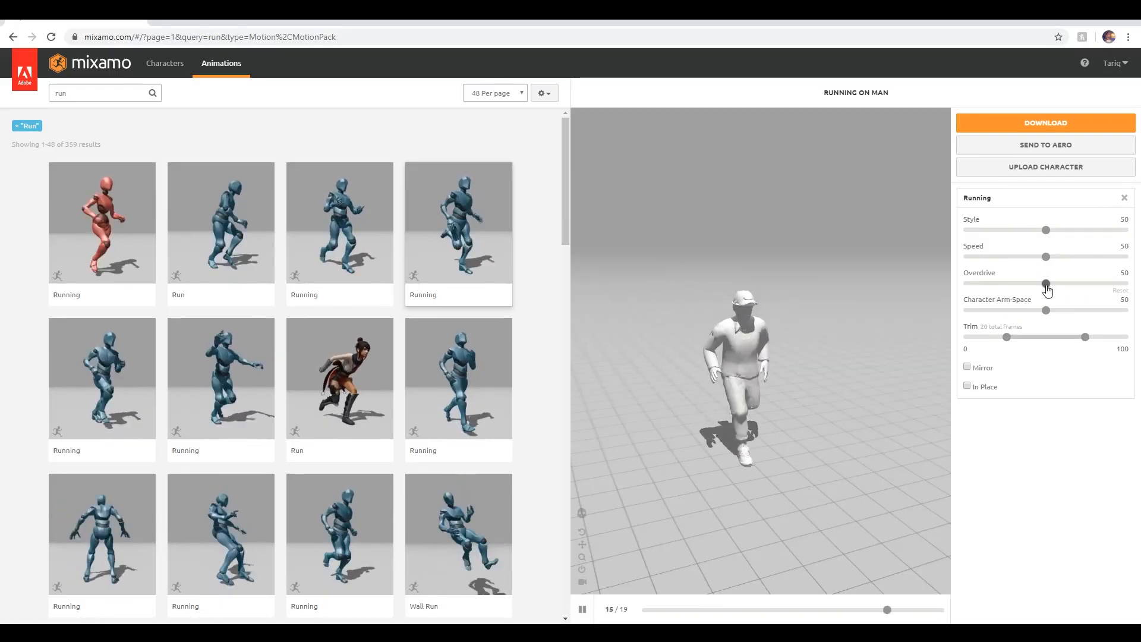
- Try Overdrive values of 73 and 85 on the Running animation and reset Overdrive to its default of 50
click(1083, 284)
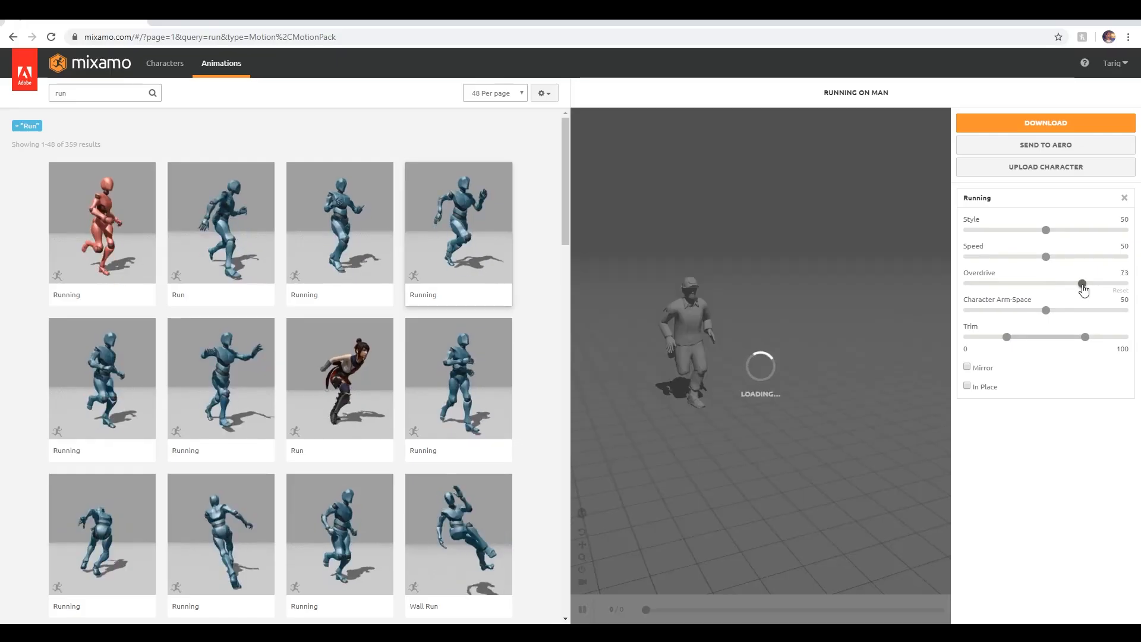
click(1121, 290)
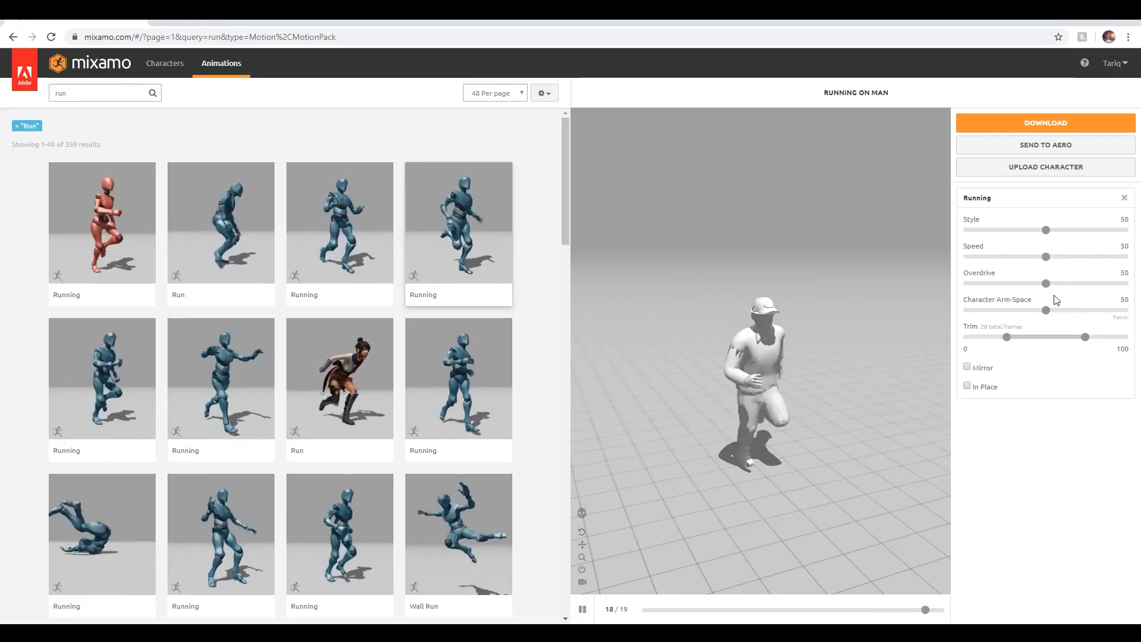
click(1076, 284)
click(1101, 284)
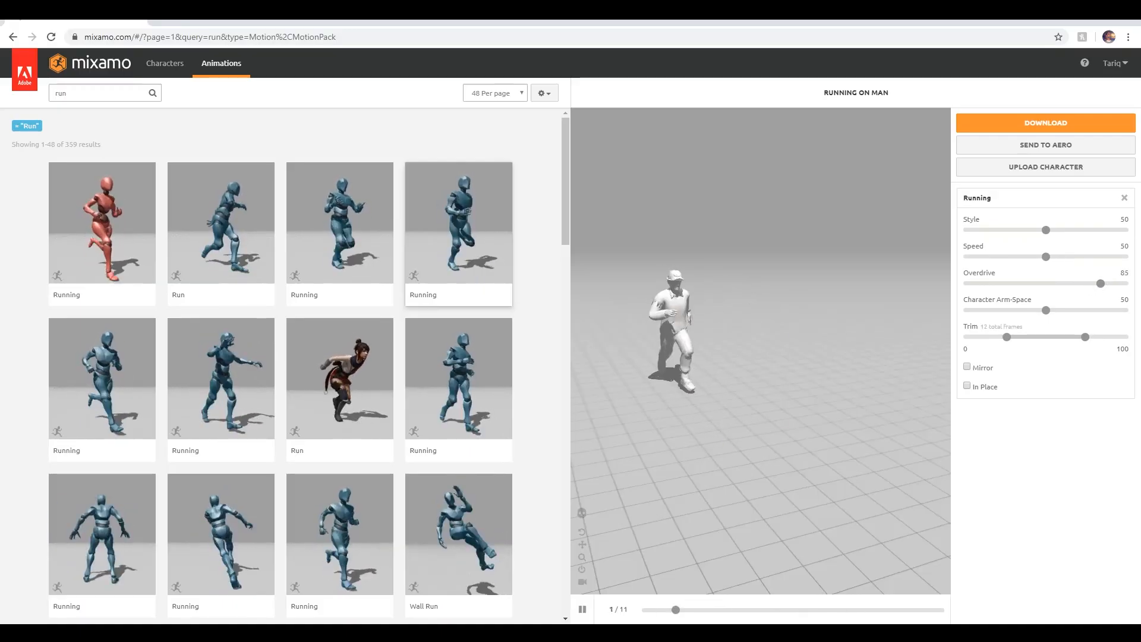
click(1121, 290)
- Widen the man's arms in the Running animation by setting Character Arm-Space to 94
click(1092, 311)
click(1115, 311)
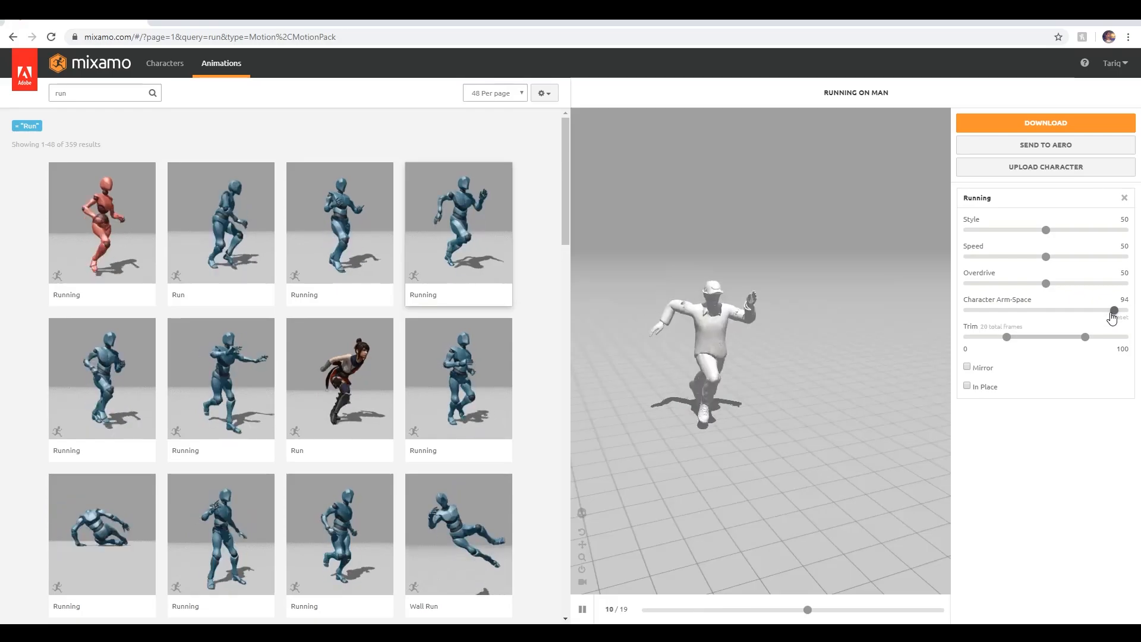
- Reset Character Arm-Space to its default of 50, and try Mirror and In Place on the Running animation, leaving both off
click(1120, 319)
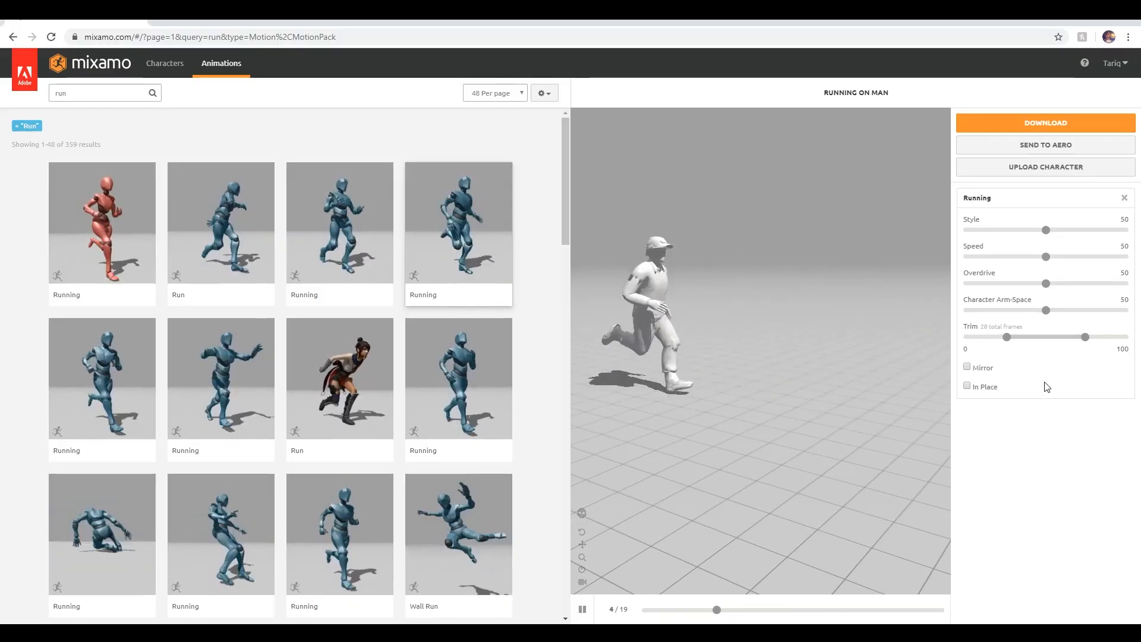
click(968, 369)
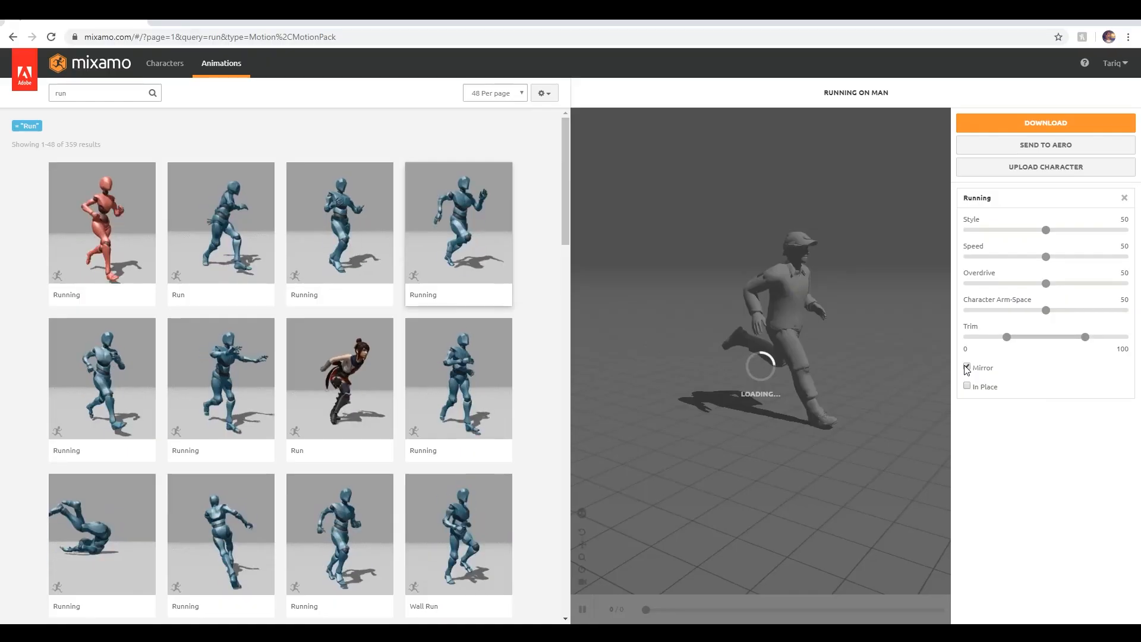
click(967, 368)
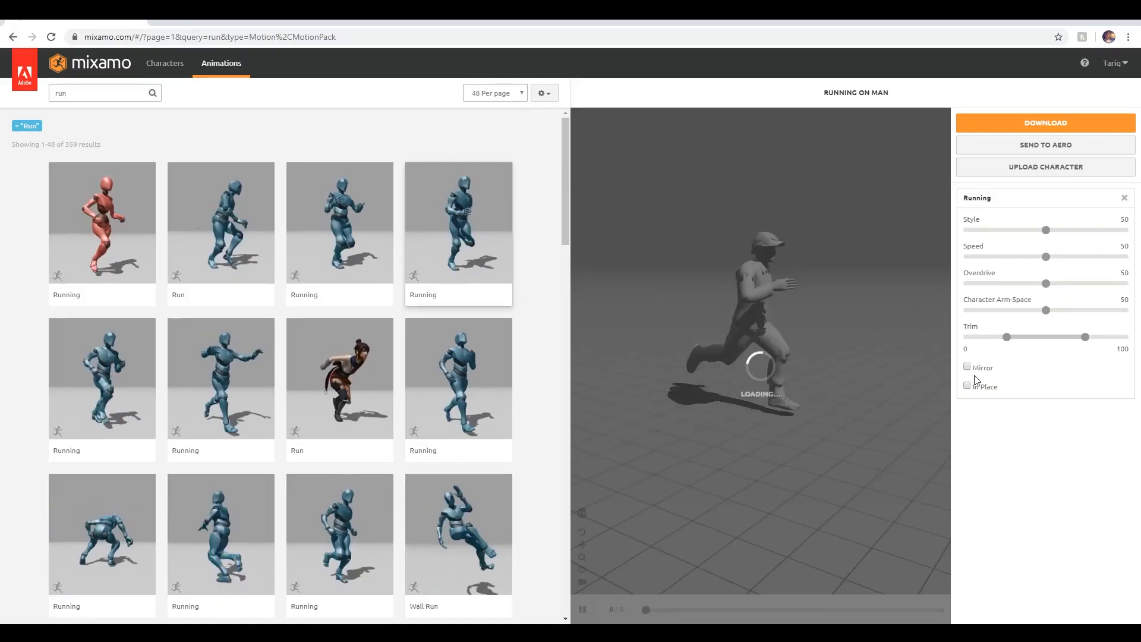
click(967, 386)
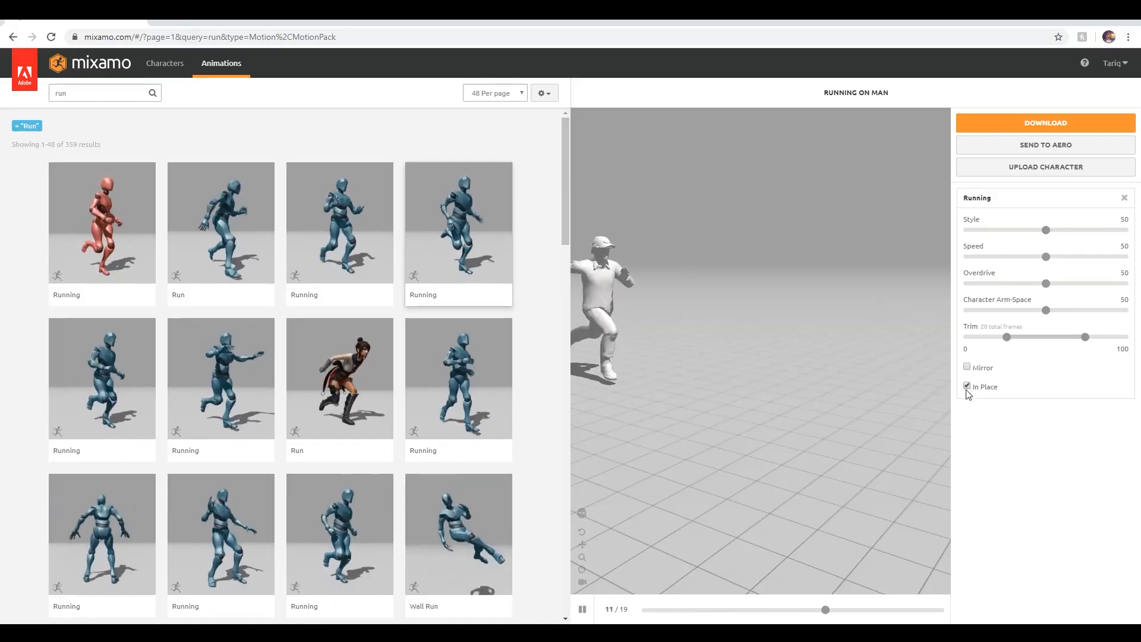
click(967, 387)
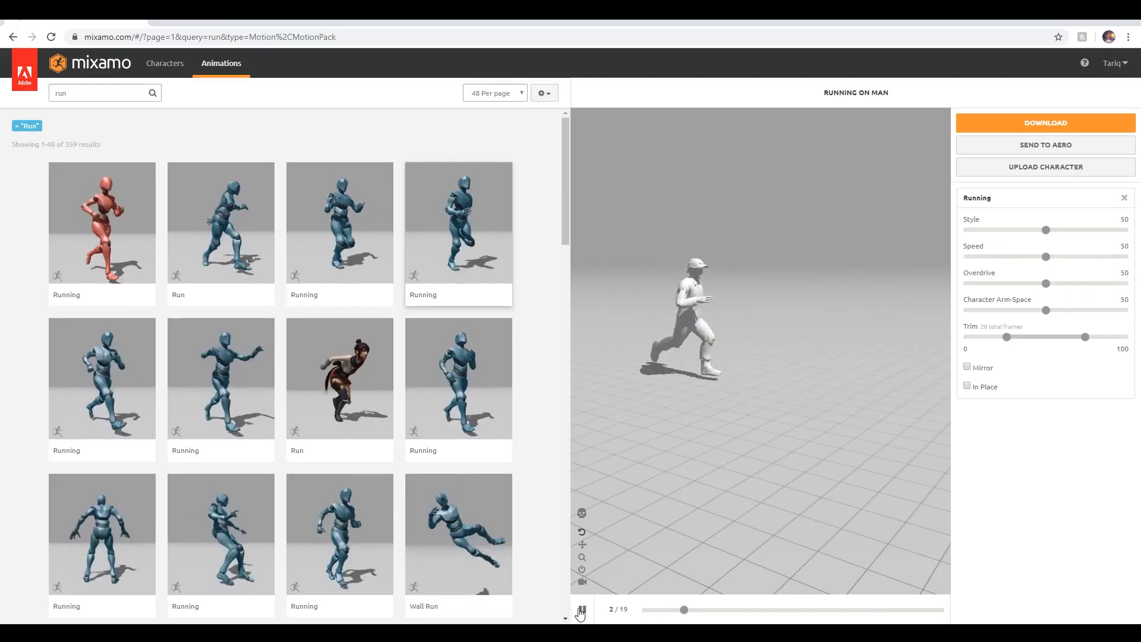
- Download the man's Running animation as FBX with skin at 24 frames per second and no keyframe reduction
click(978, 122)
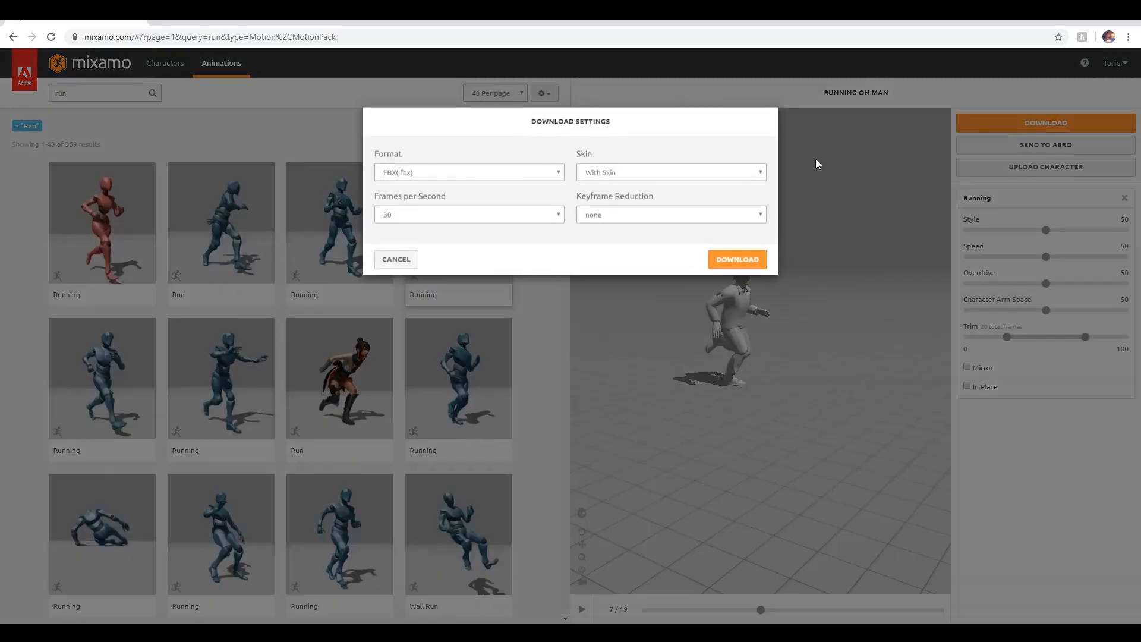
click(407, 217)
click(413, 229)
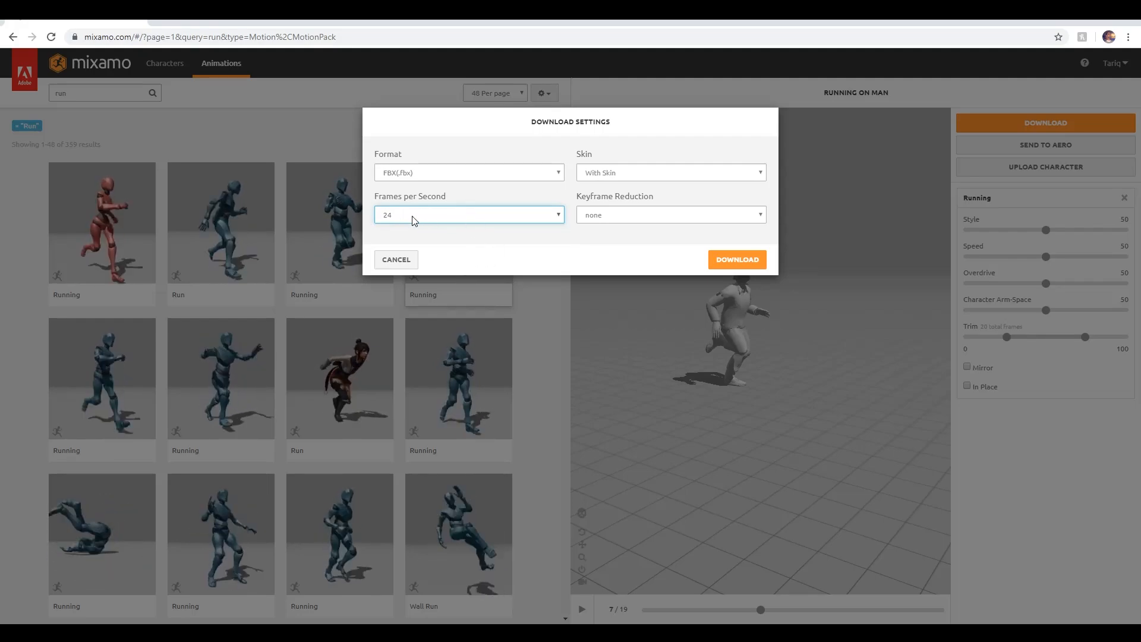
click(456, 173)
click(436, 186)
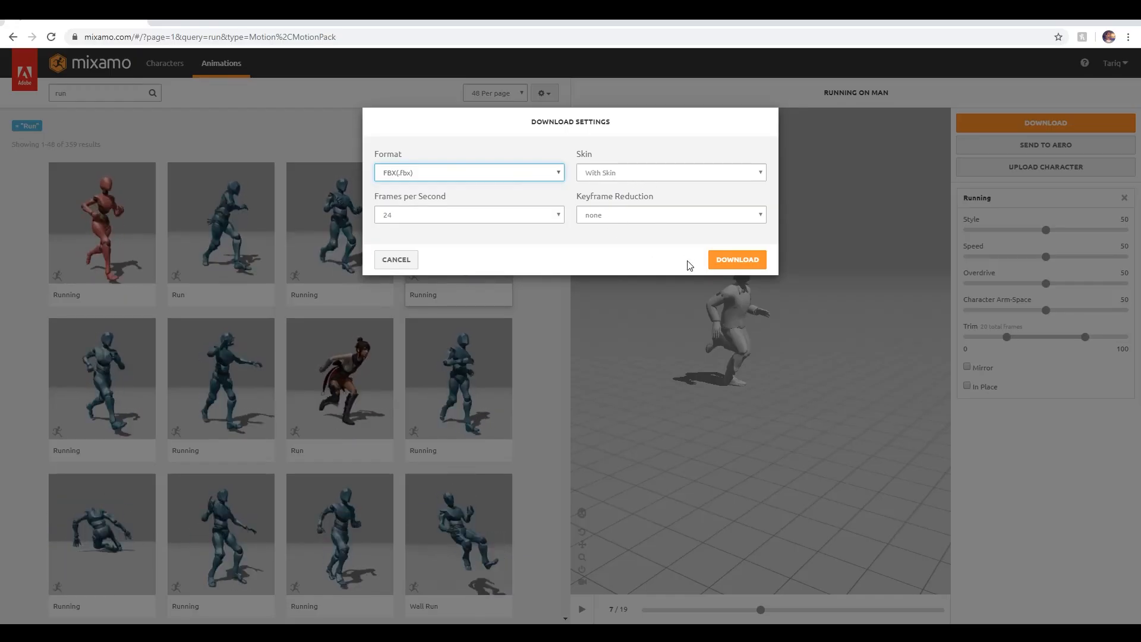
click(732, 262)
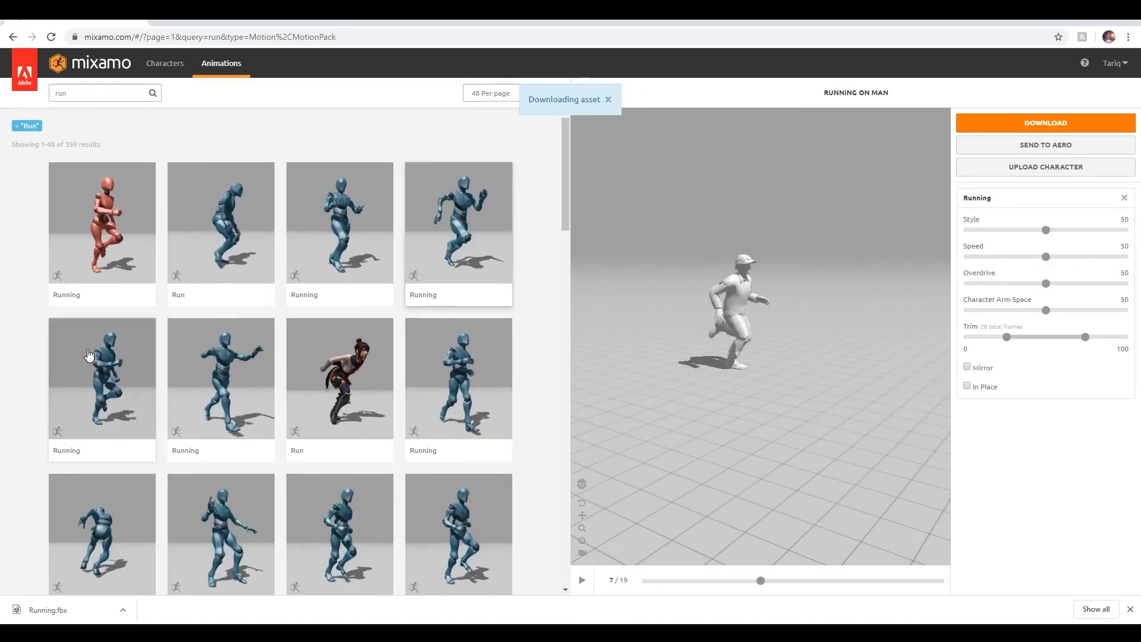
- Apply the Running animation at the start of the second row to the man and download it as FBX at 24 frames per second
click(101, 382)
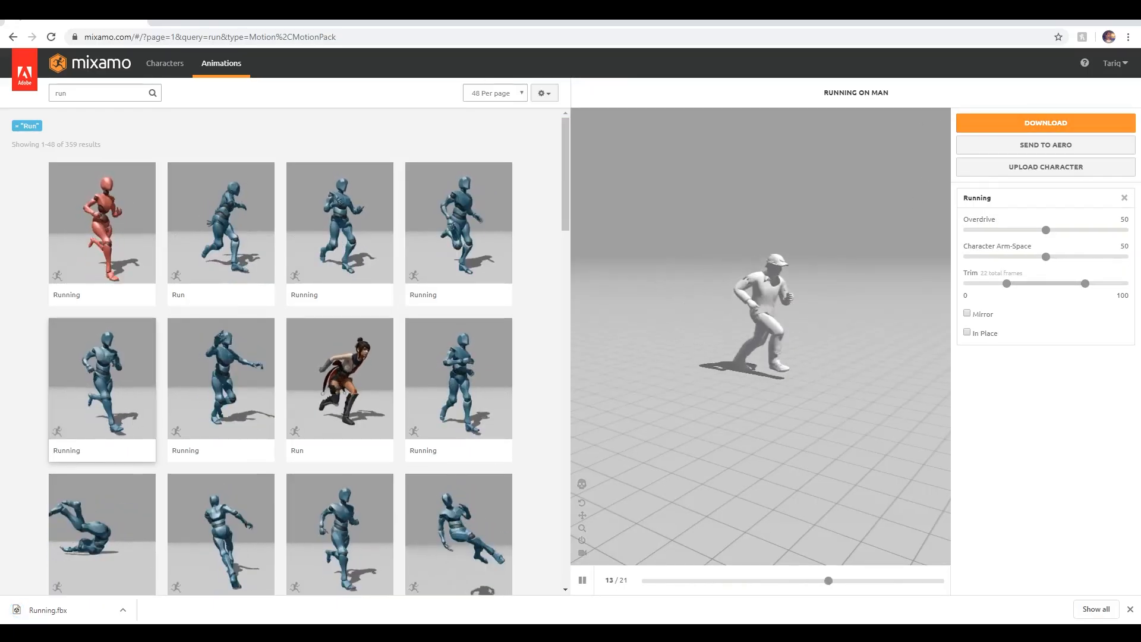
click(1035, 123)
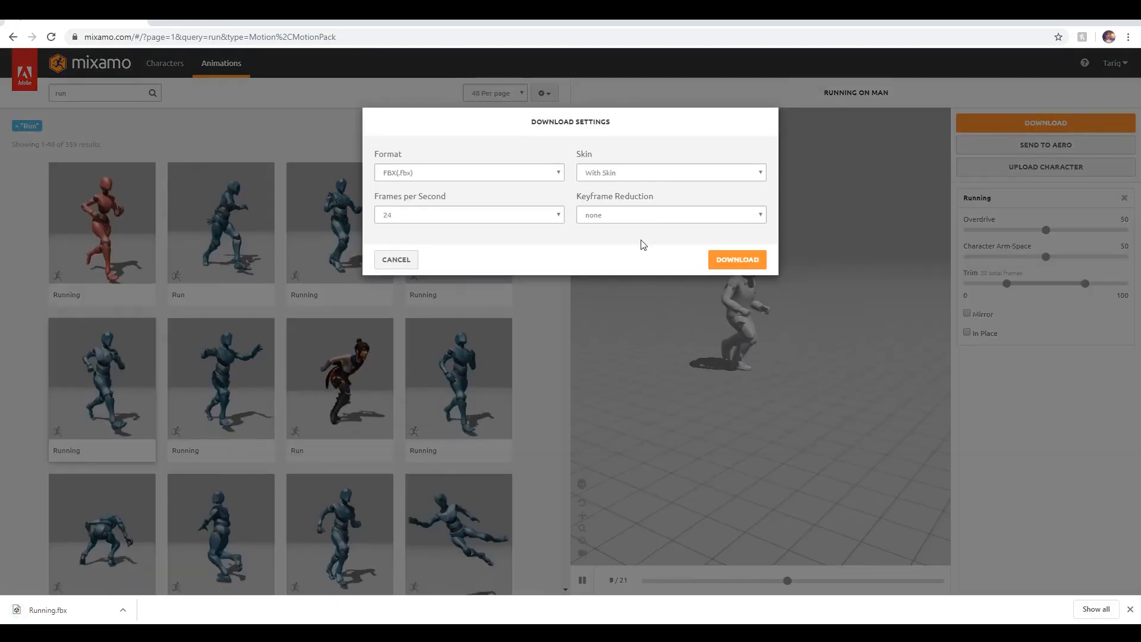
click(726, 257)
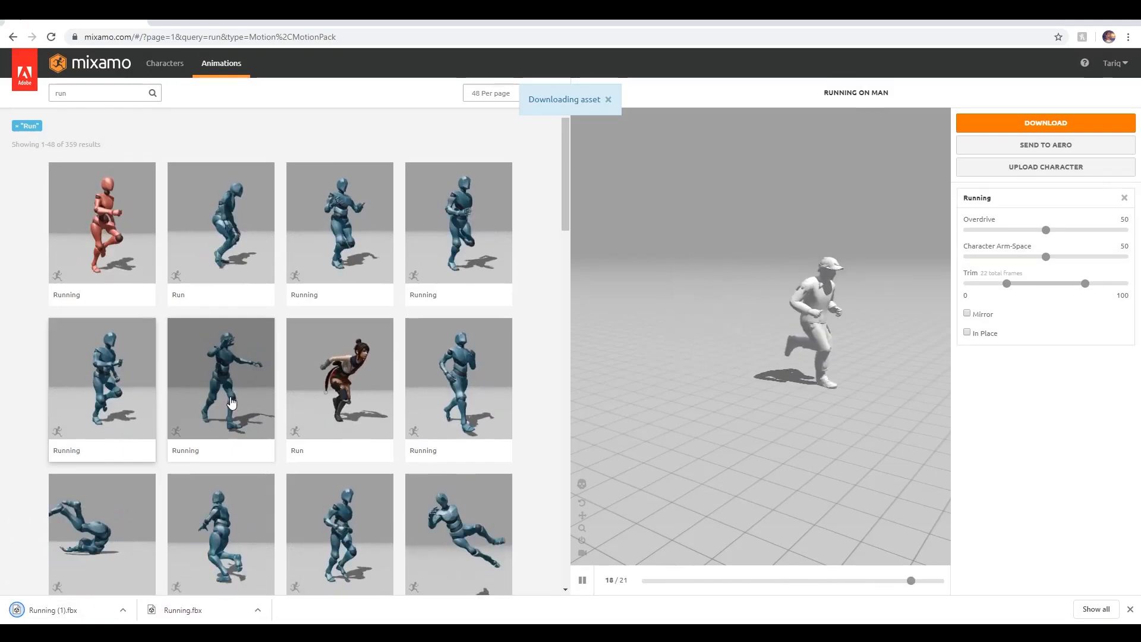
- Compare the last Running animation of row two with row three's third one on the man, and download the latter as FBX at 24 fps
click(476, 380)
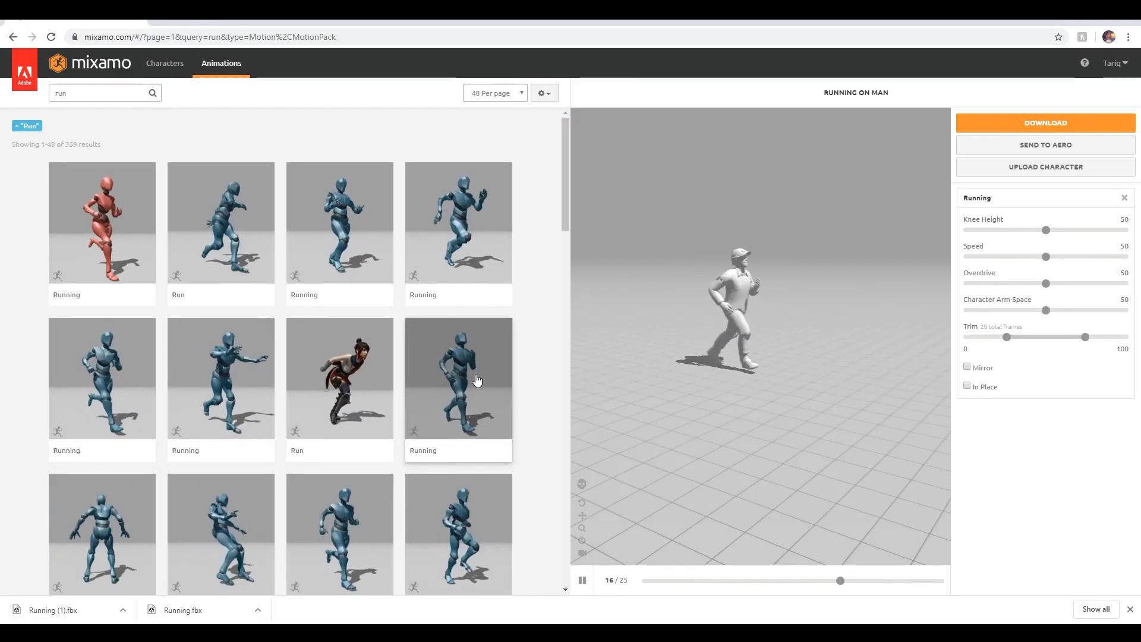
scroll(373, 422, down, 1)
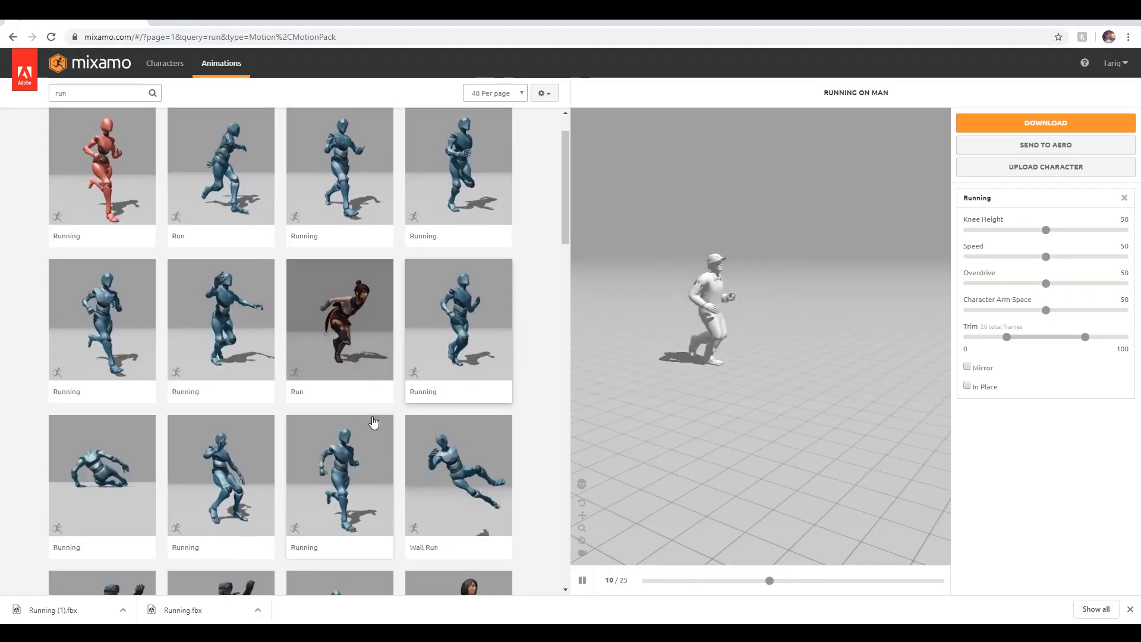
click(342, 478)
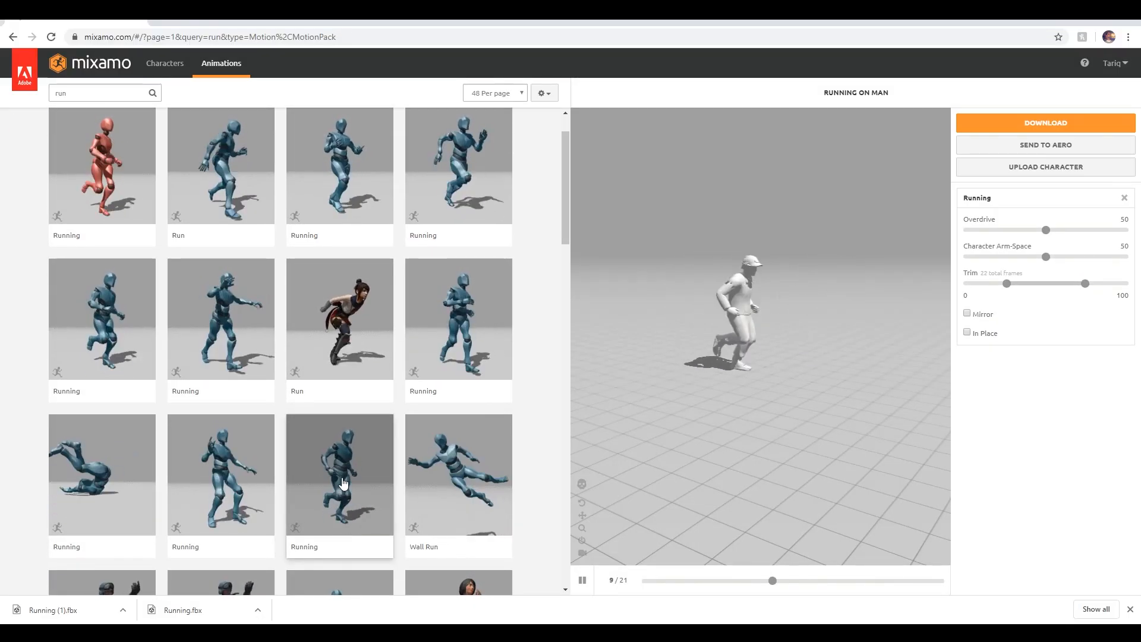
click(439, 351)
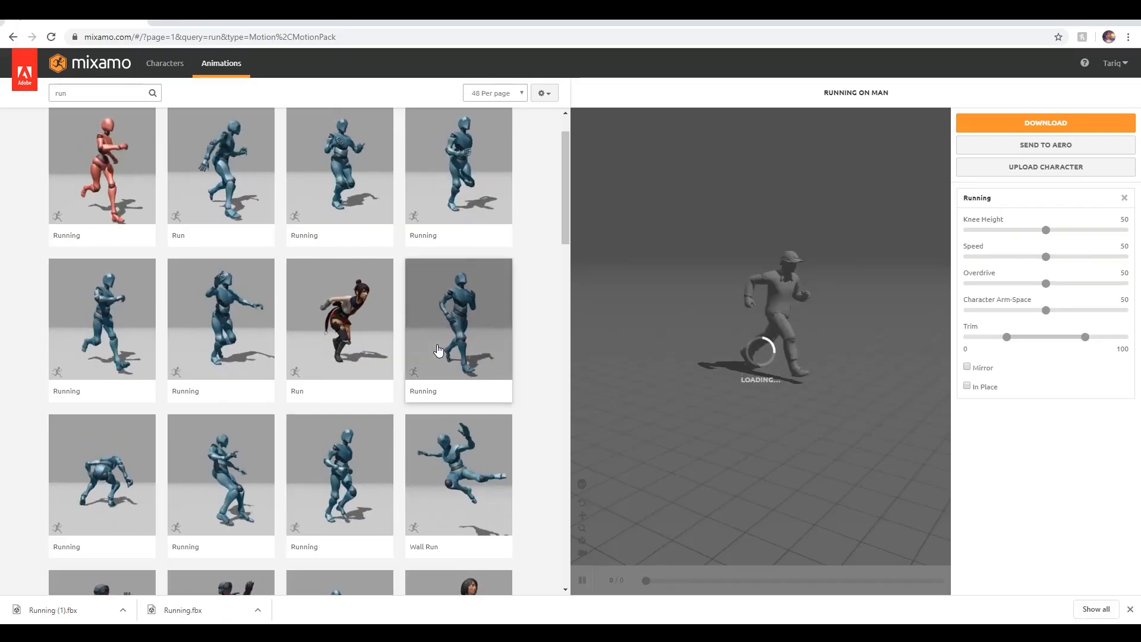
click(359, 461)
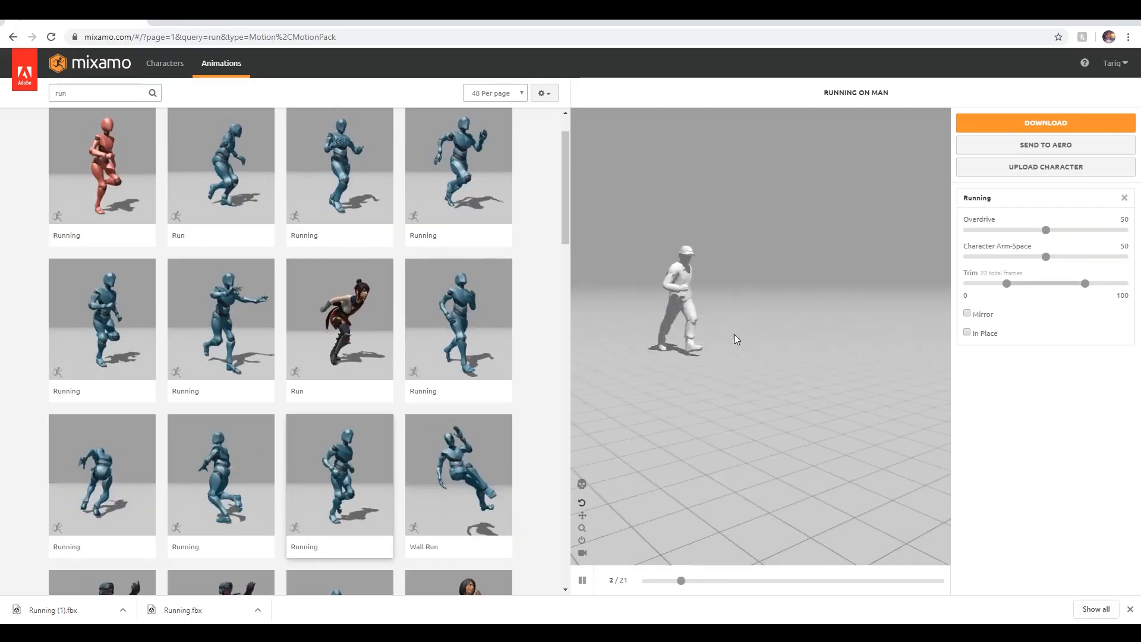
click(1032, 124)
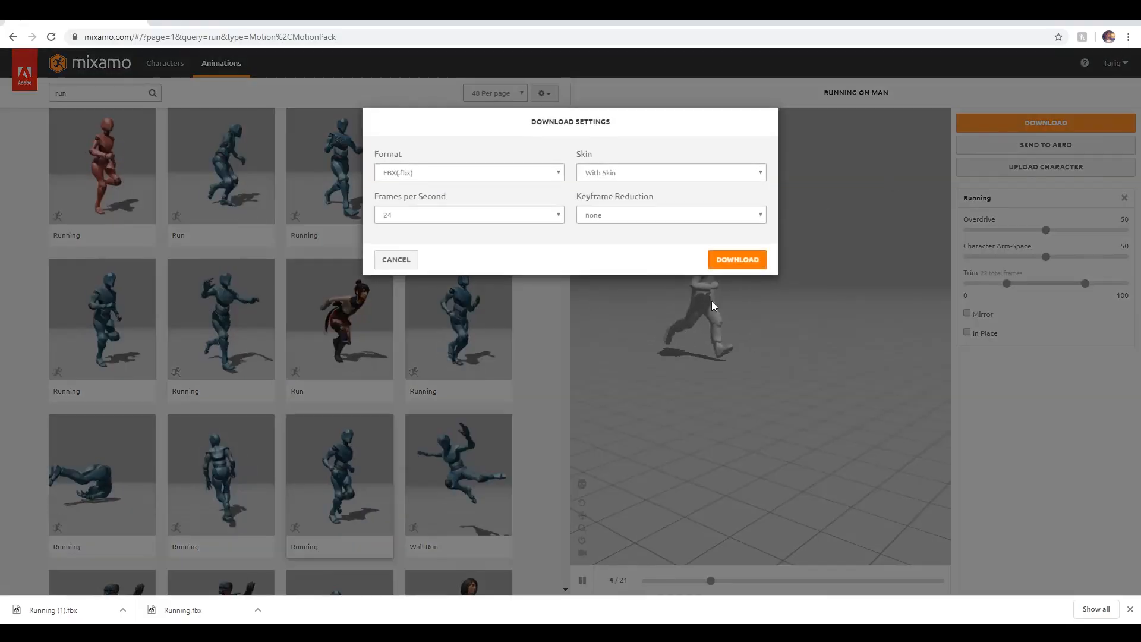
click(730, 261)
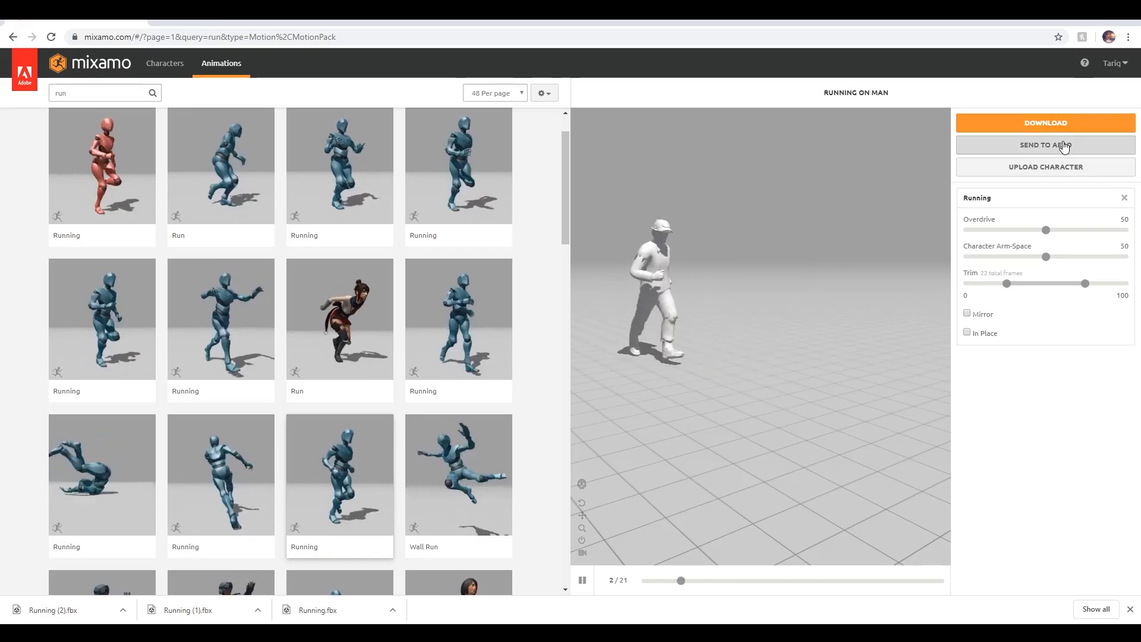
- Upload the woman character file to the Auto-Rigger and accept its front-facing T-pose orientation
click(1049, 167)
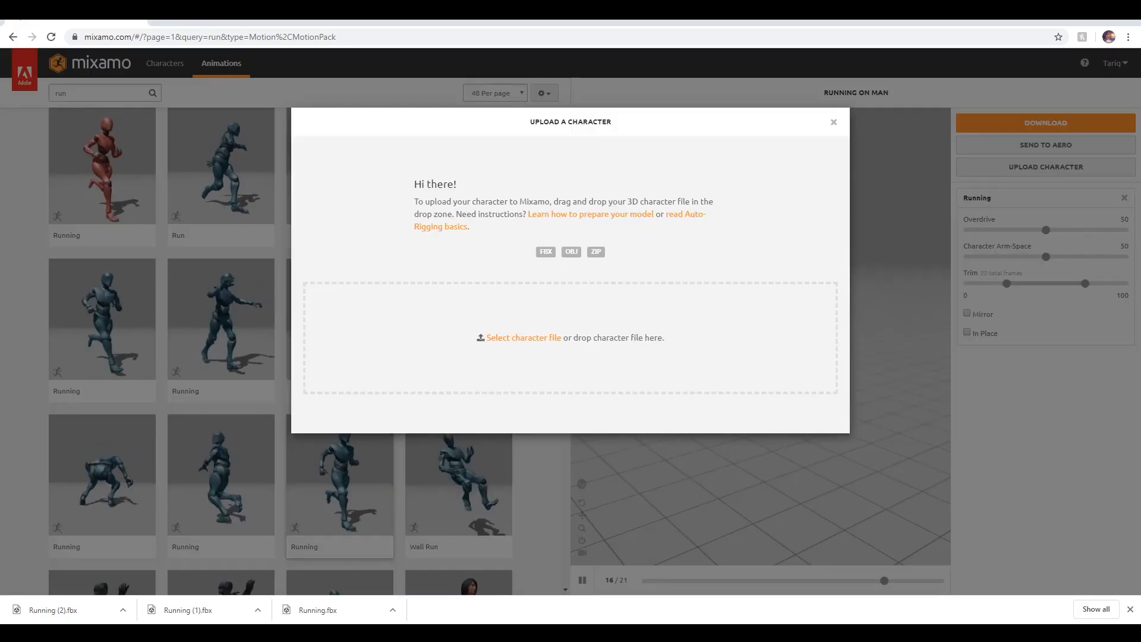
drag(1083, 315, 576, 343)
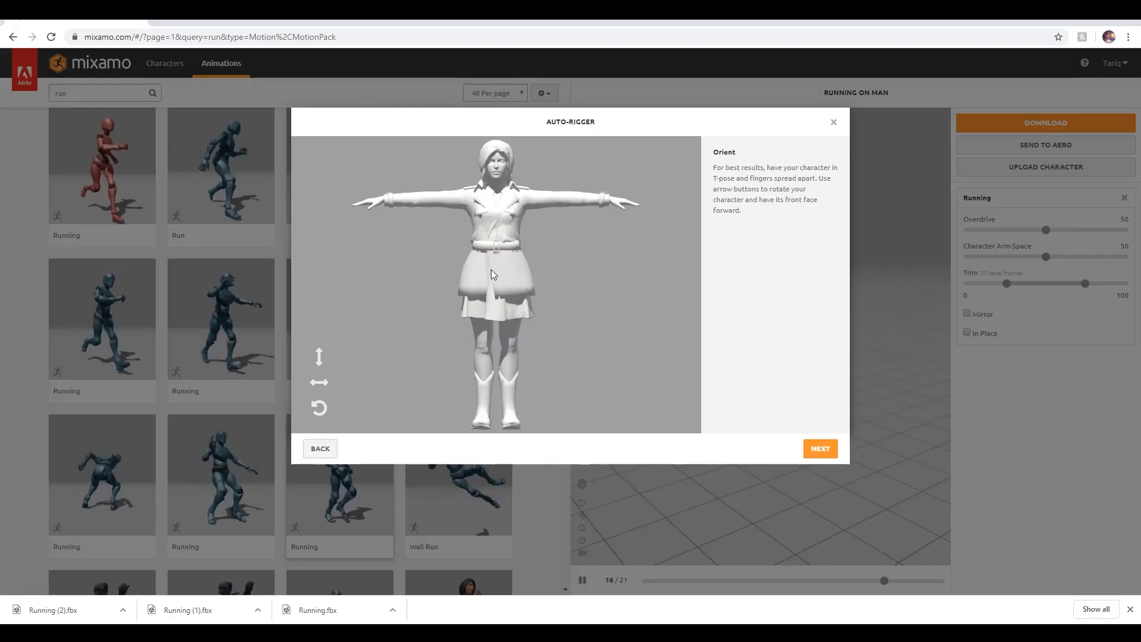
click(820, 448)
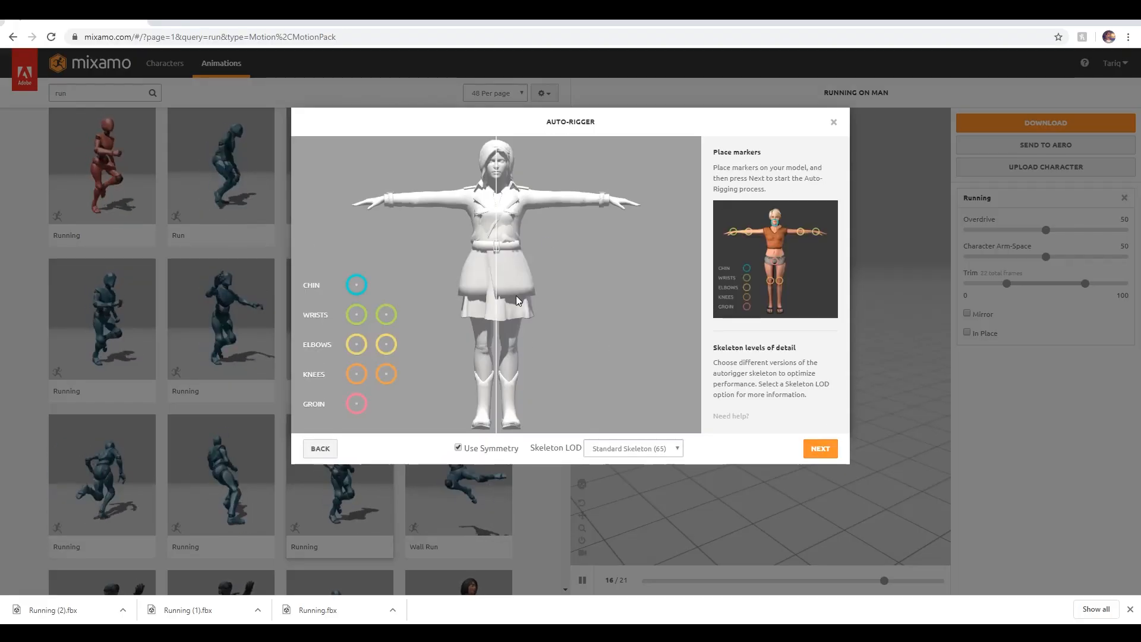
- Place the chin, wrist, elbow, knee and groin markers on the woman with symmetry enabled
mouse_move(361, 289)
mouse_down()
mouse_move(410, 264)
mouse_move(498, 183)
mouse_up()
drag(360, 317, 384, 202)
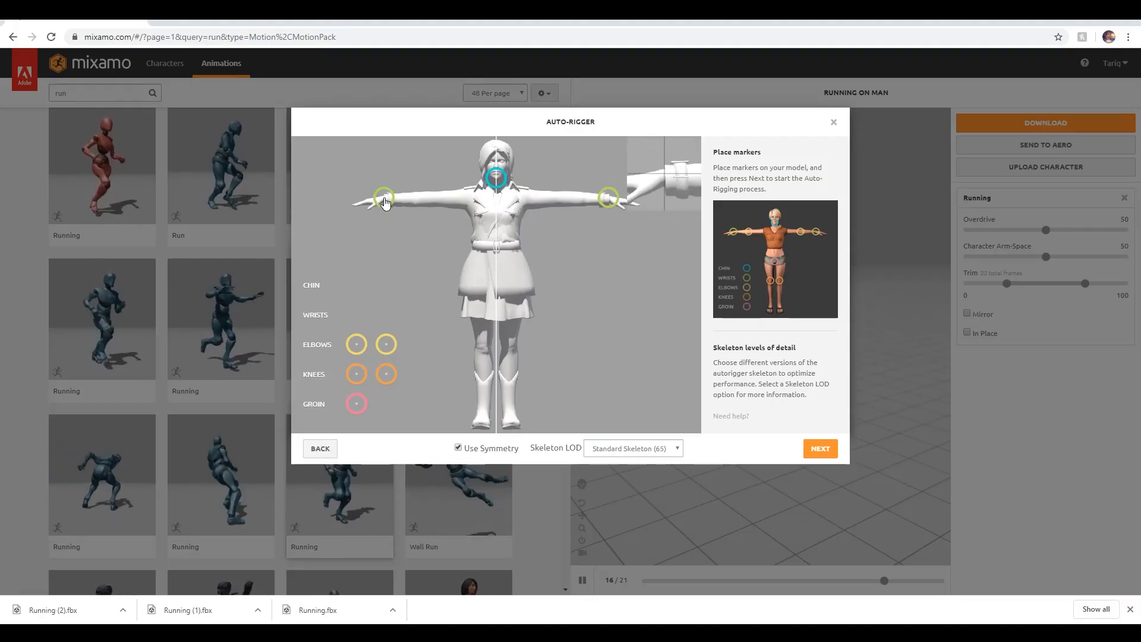
drag(385, 204, 385, 205)
drag(357, 346, 414, 203)
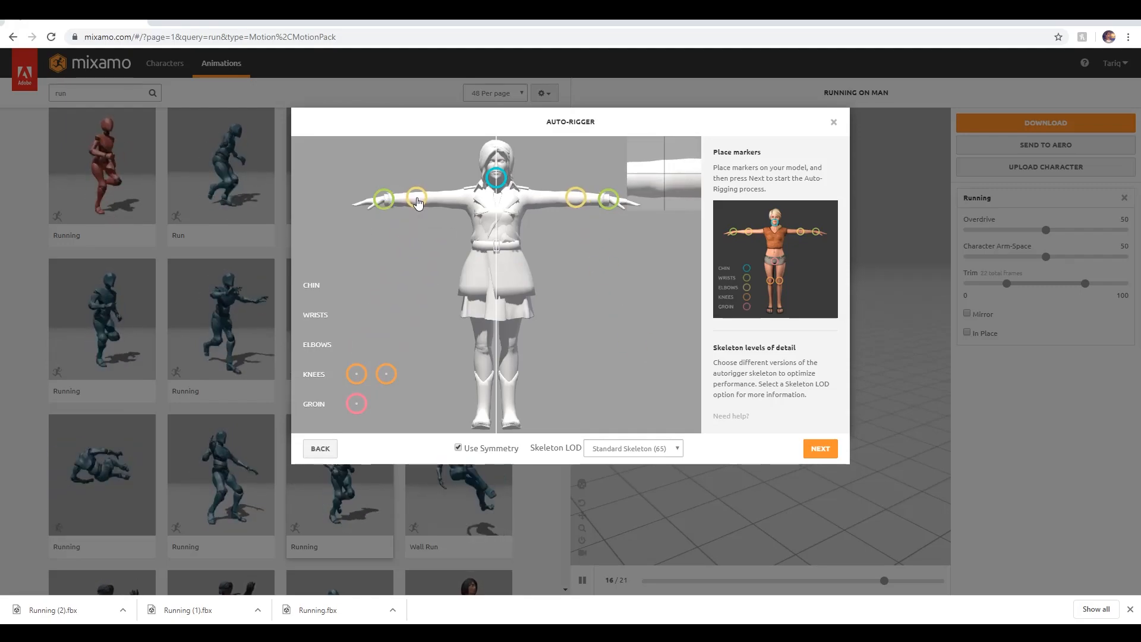
drag(419, 202, 420, 203)
drag(357, 374, 482, 351)
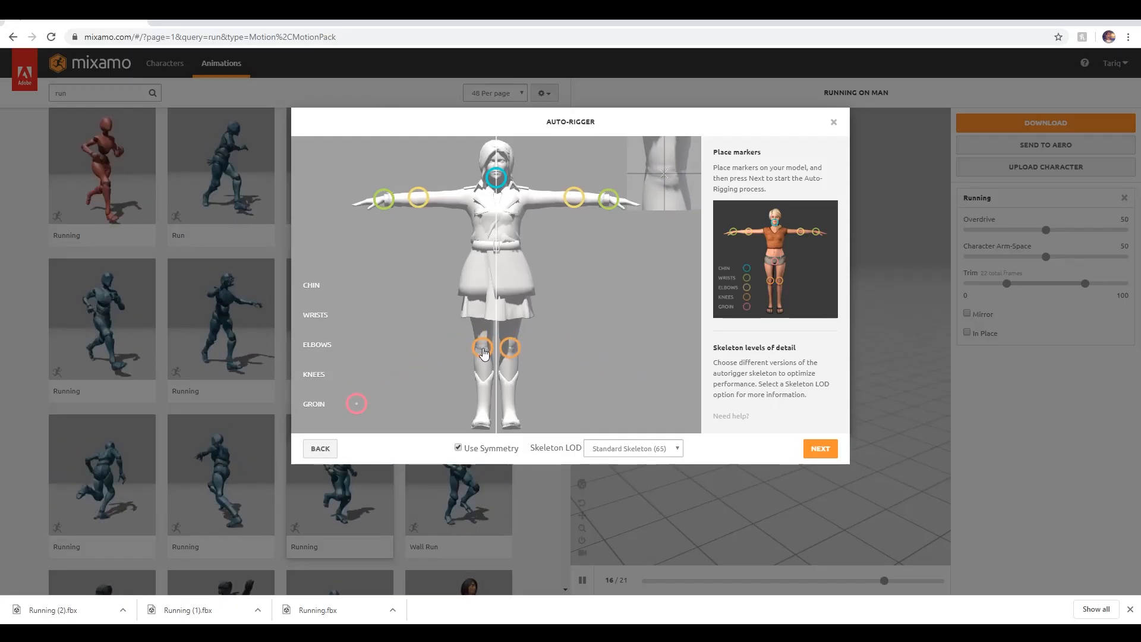
drag(484, 352, 482, 351)
mouse_move(357, 404)
mouse_down()
mouse_move(414, 340)
mouse_move(498, 298)
mouse_up()
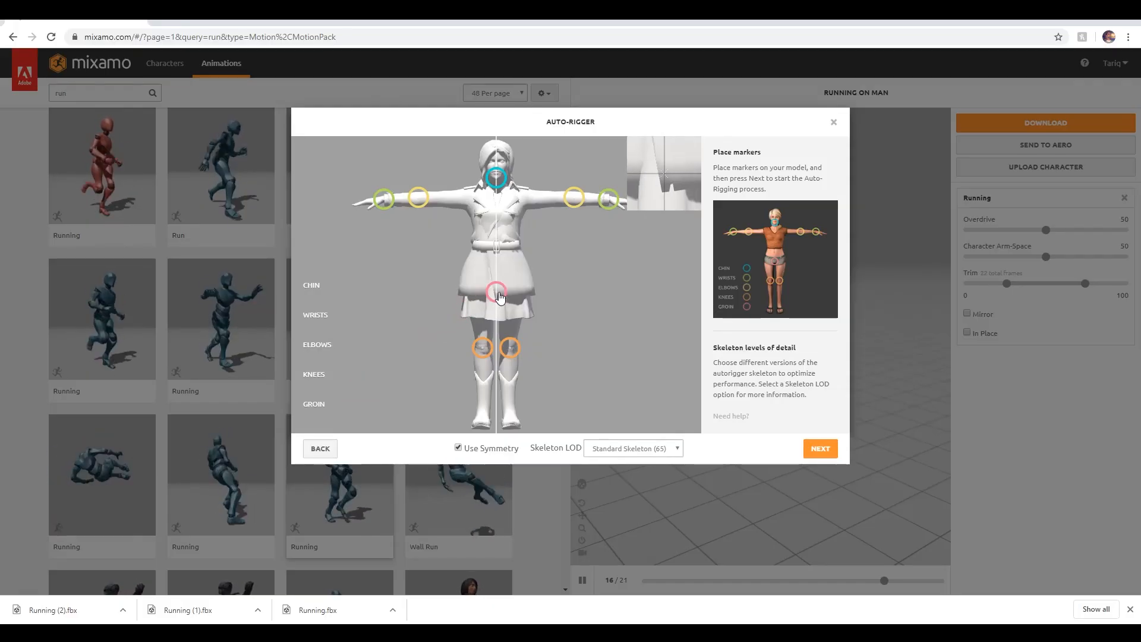
drag(500, 293, 499, 292)
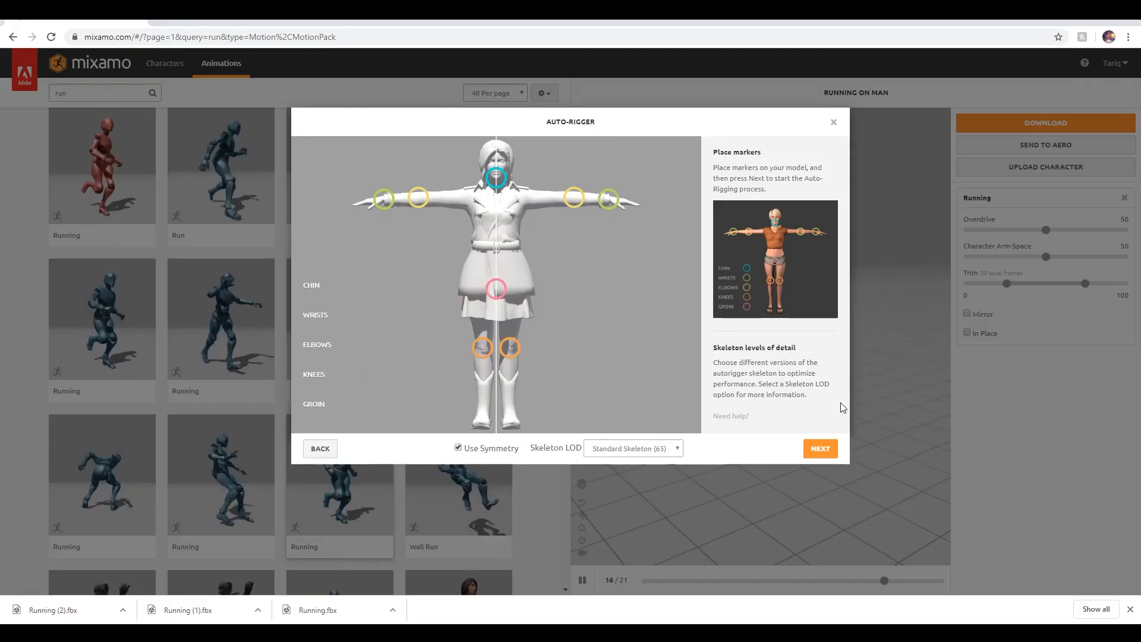
- Auto-rig the woman with Standard Skeleton (65) and replace the man with her as the current character
click(821, 450)
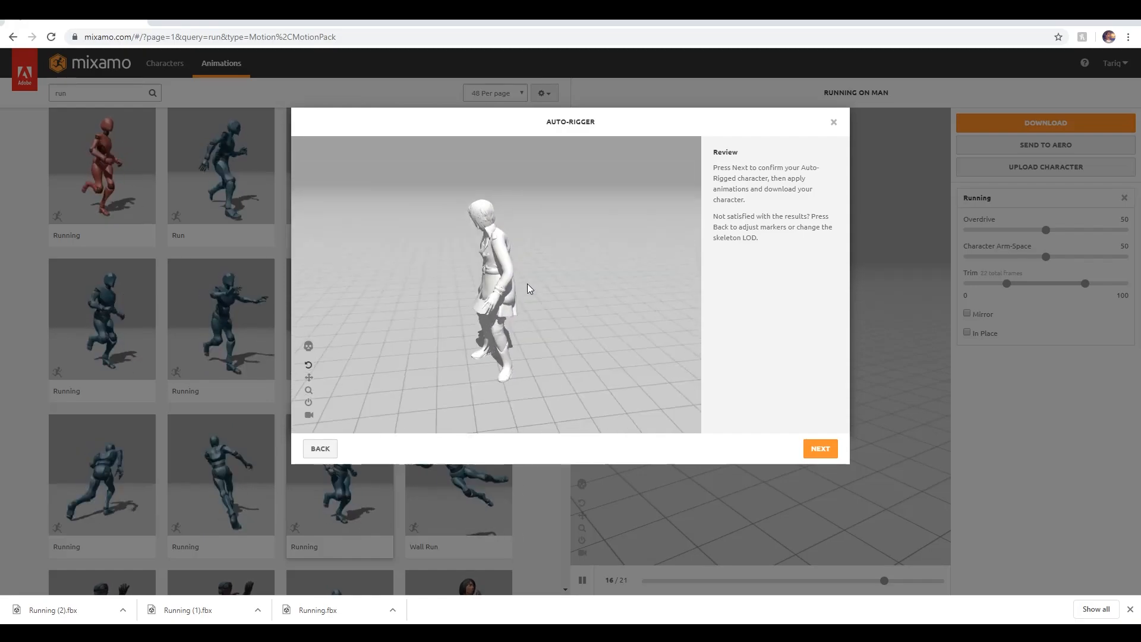
click(817, 450)
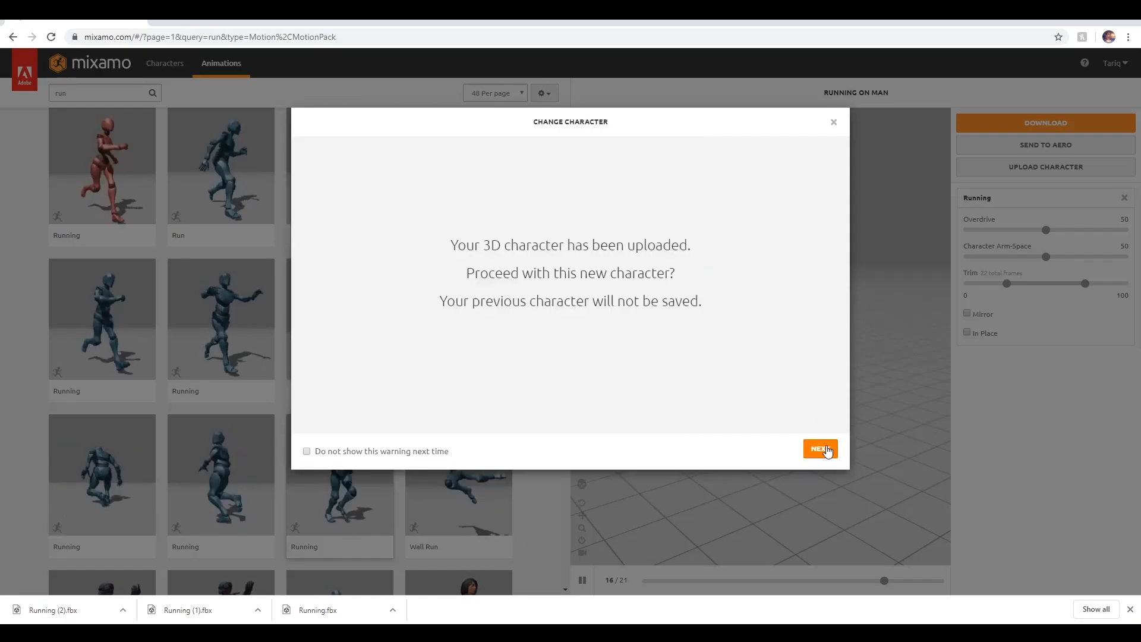
click(819, 450)
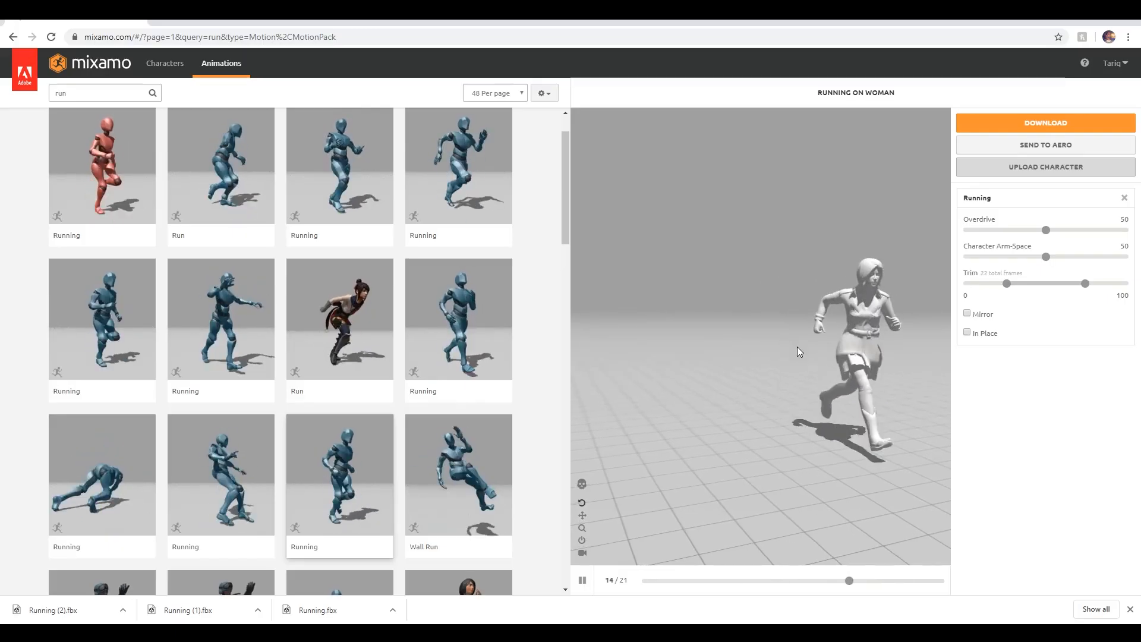
- Apply the first Running animation to the woman with Character Arm-Space 44 and download it as FBX at 24 frames per second
click(63, 205)
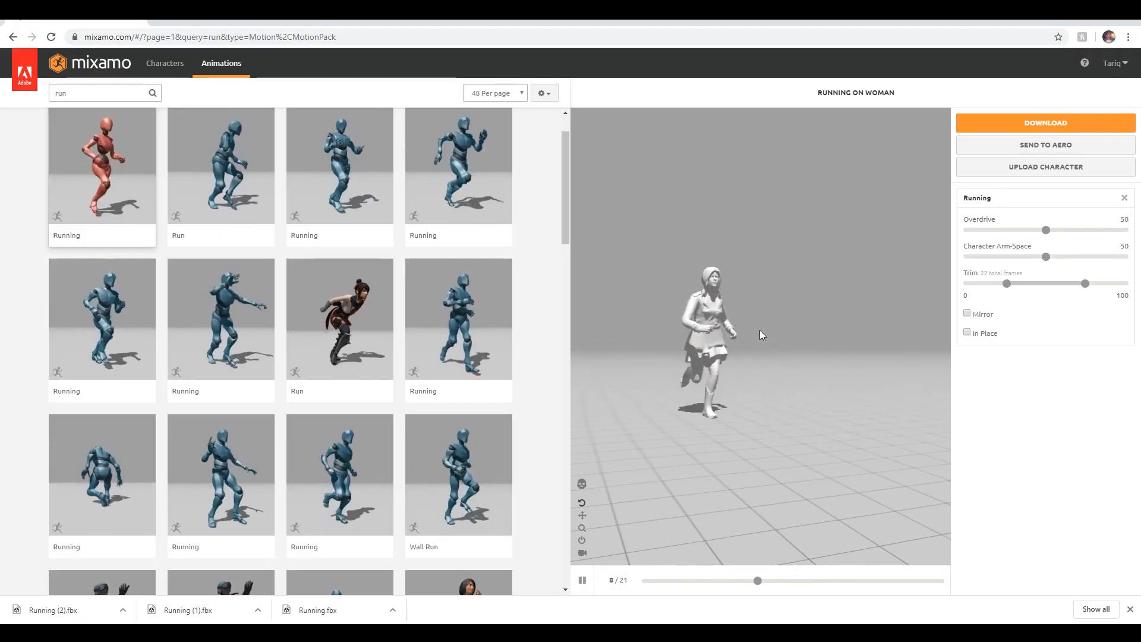
drag(754, 339, 732, 347)
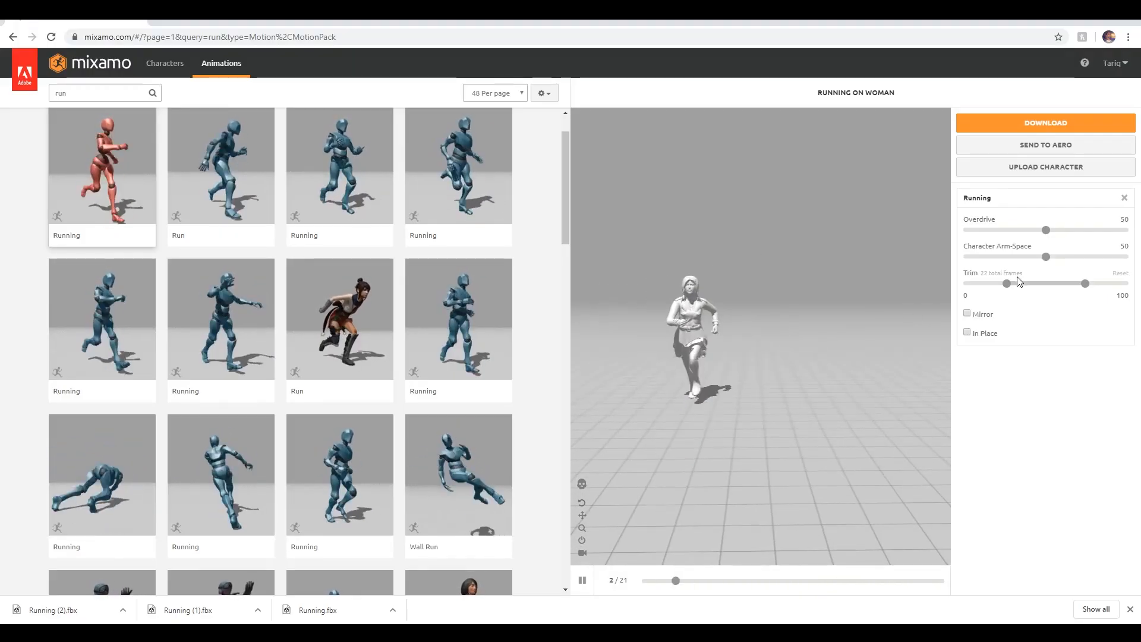
drag(1046, 257, 1037, 257)
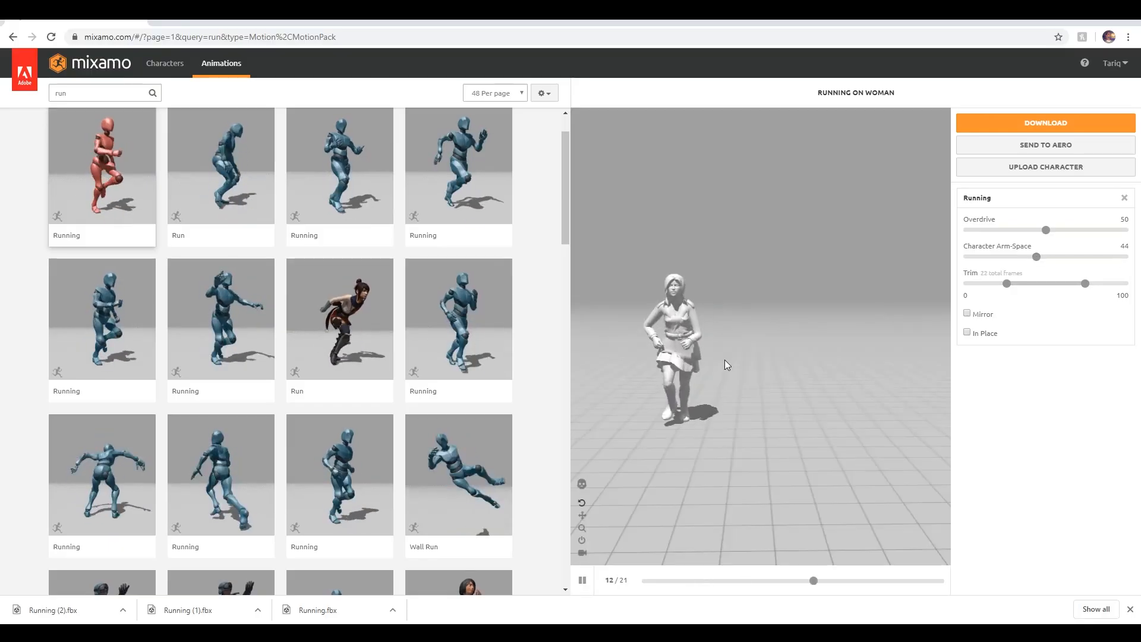
click(1068, 126)
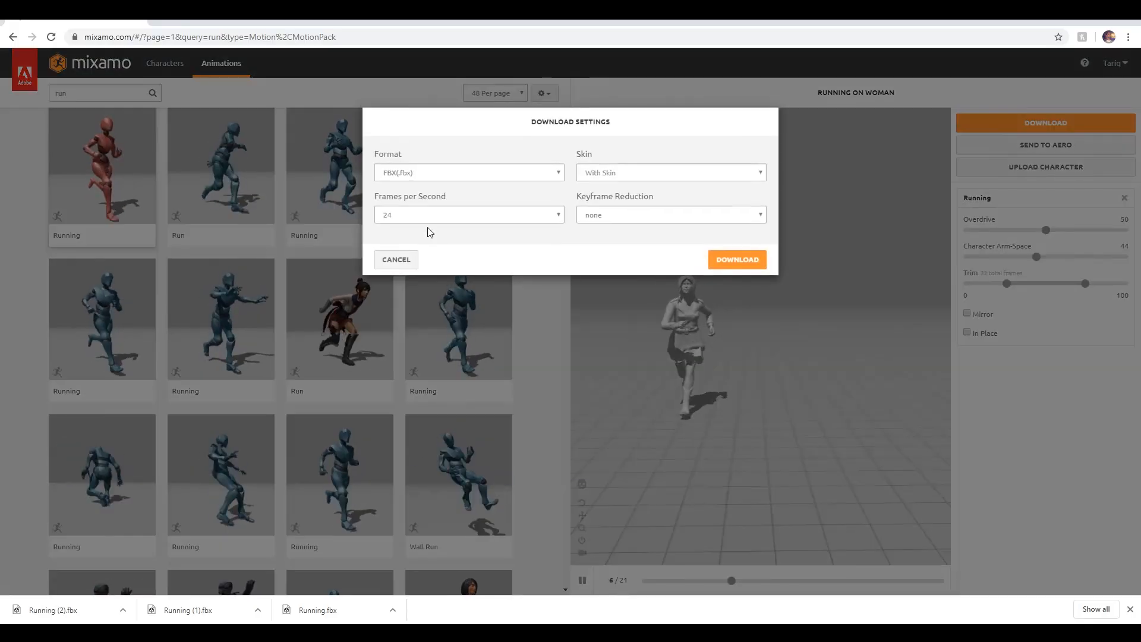
click(736, 260)
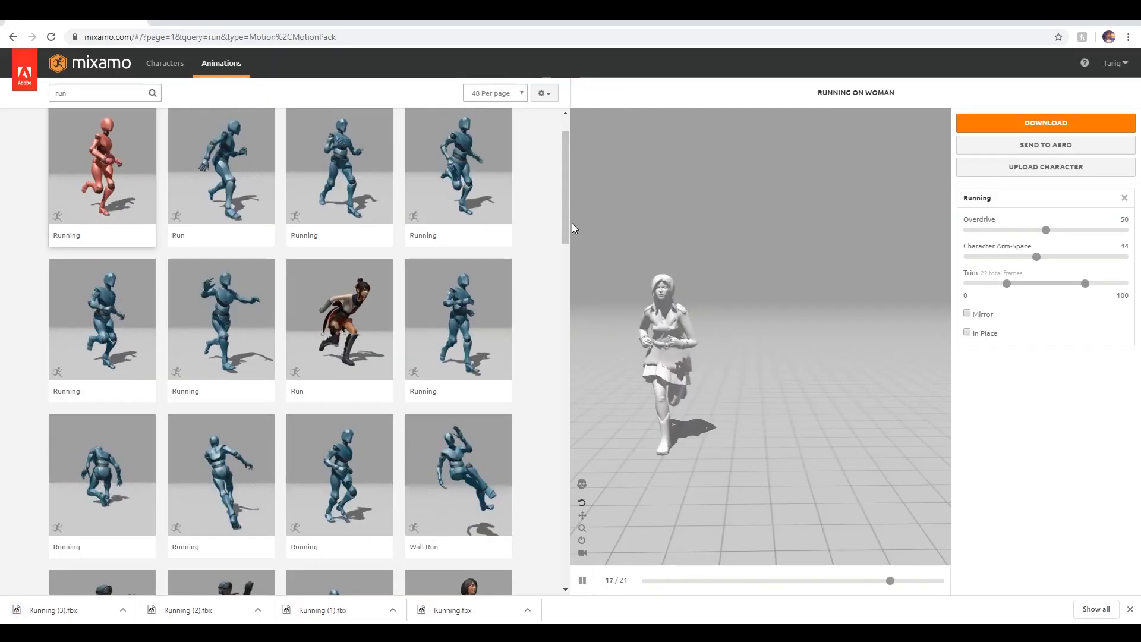
scroll(566, 244, down, 1)
scroll(566, 243, up, 3)
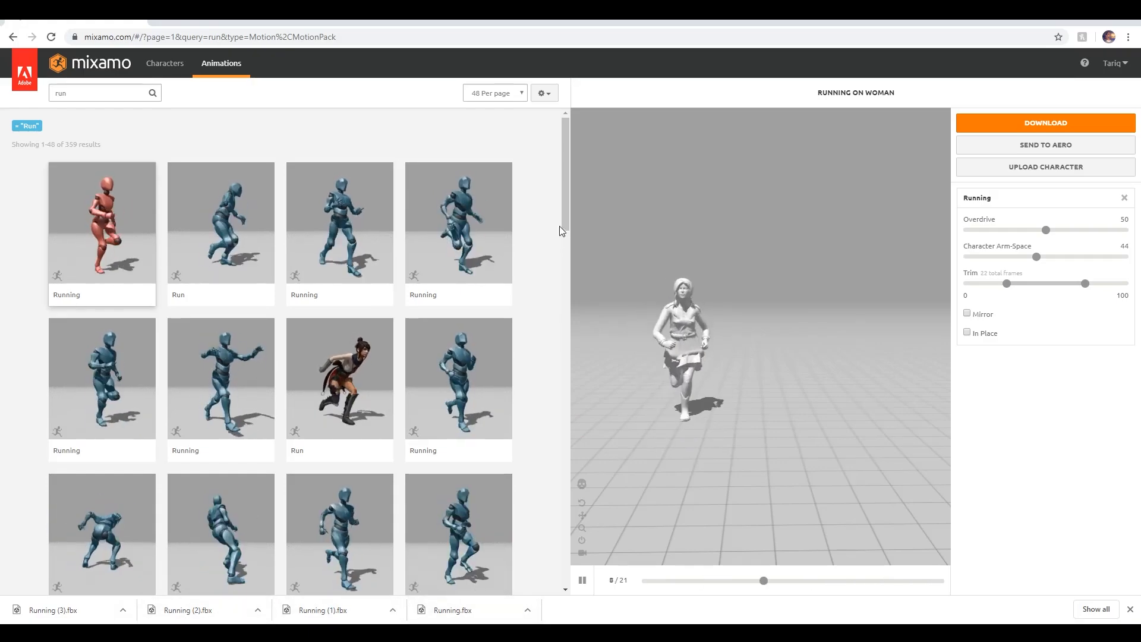
mouse_move(567, 215)
mouse_down()
mouse_move(567, 235)
mouse_move(563, 211)
mouse_up()
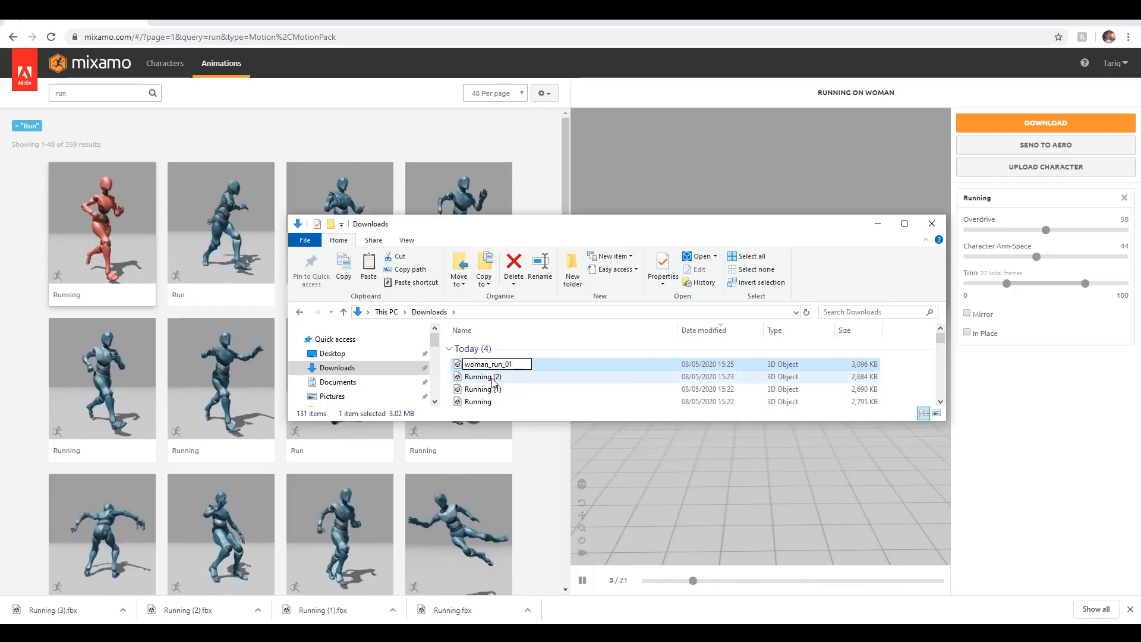
- Rename the woman's downloaded running animation in the Downloads folder as woman_run.01
click(489, 377)
drag(643, 315, 578, 286)
click(649, 361)
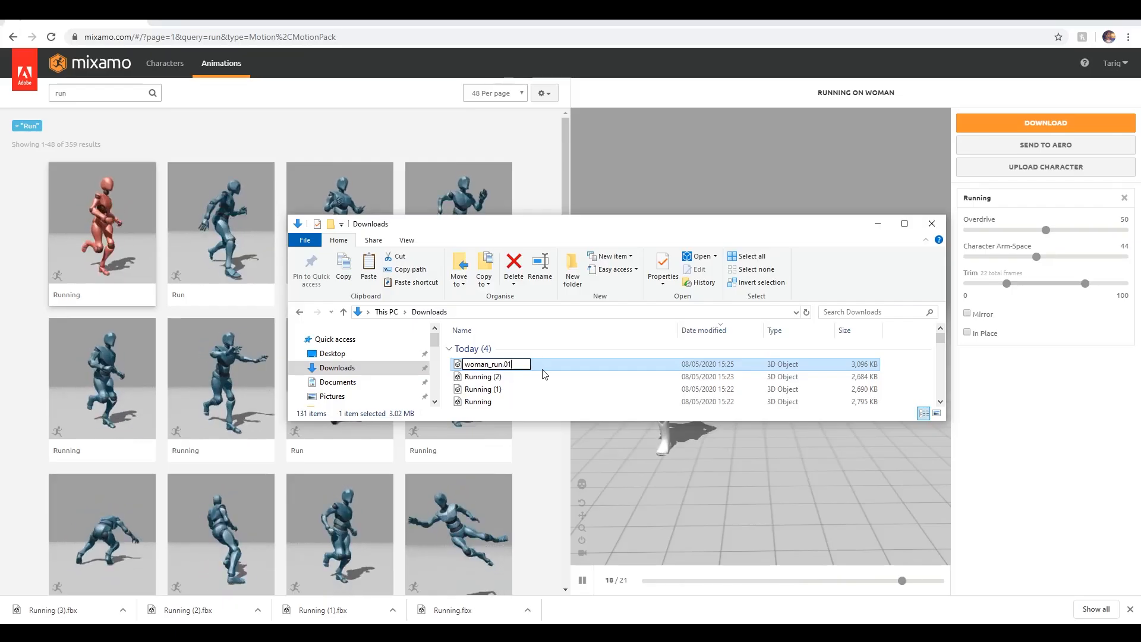
- Rename the man's animation files Running (2) and Running (1) as man_run.01 and man_run.02
click(525, 381)
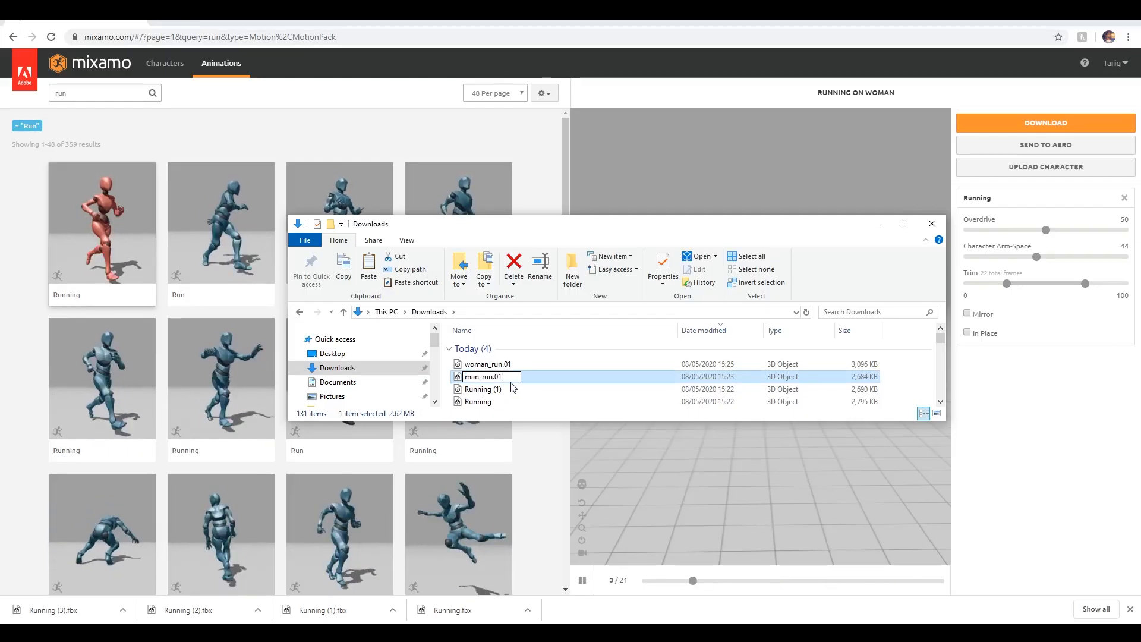
click(473, 390)
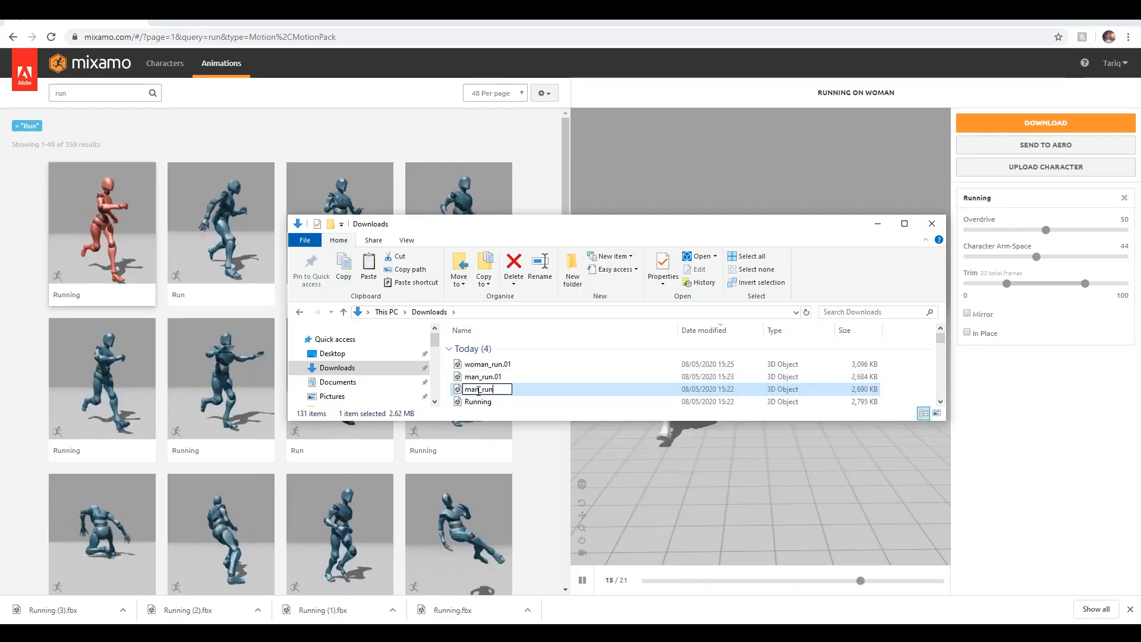
text(.02)
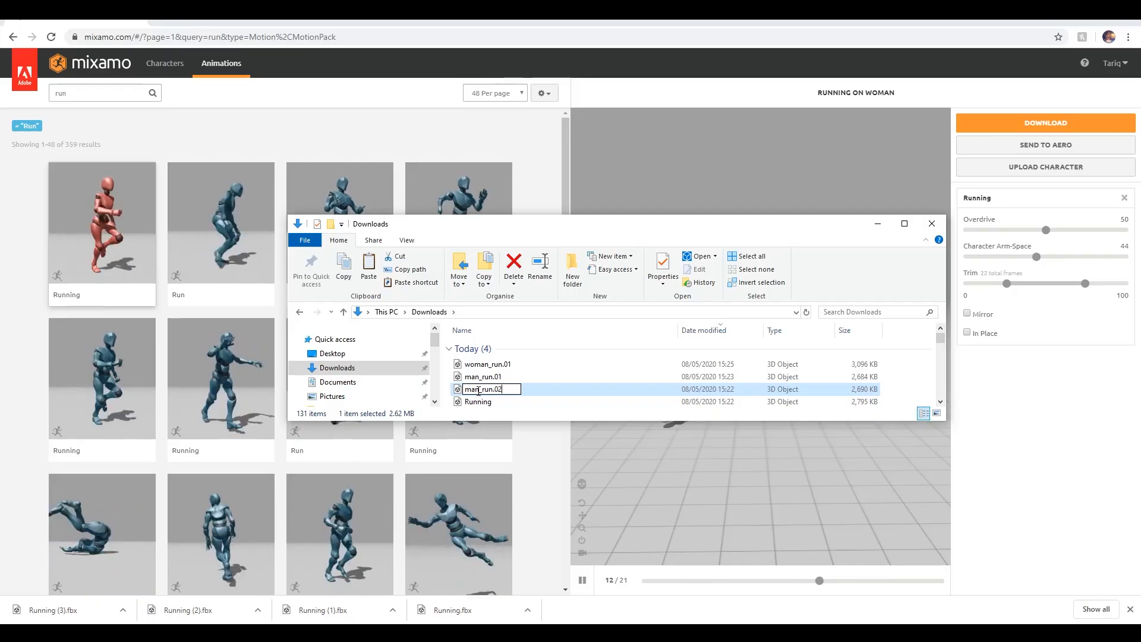
- Rename the remaining Running file as man_run.03 and minimize the Downloads window
click(479, 404)
click(483, 399)
text(man)
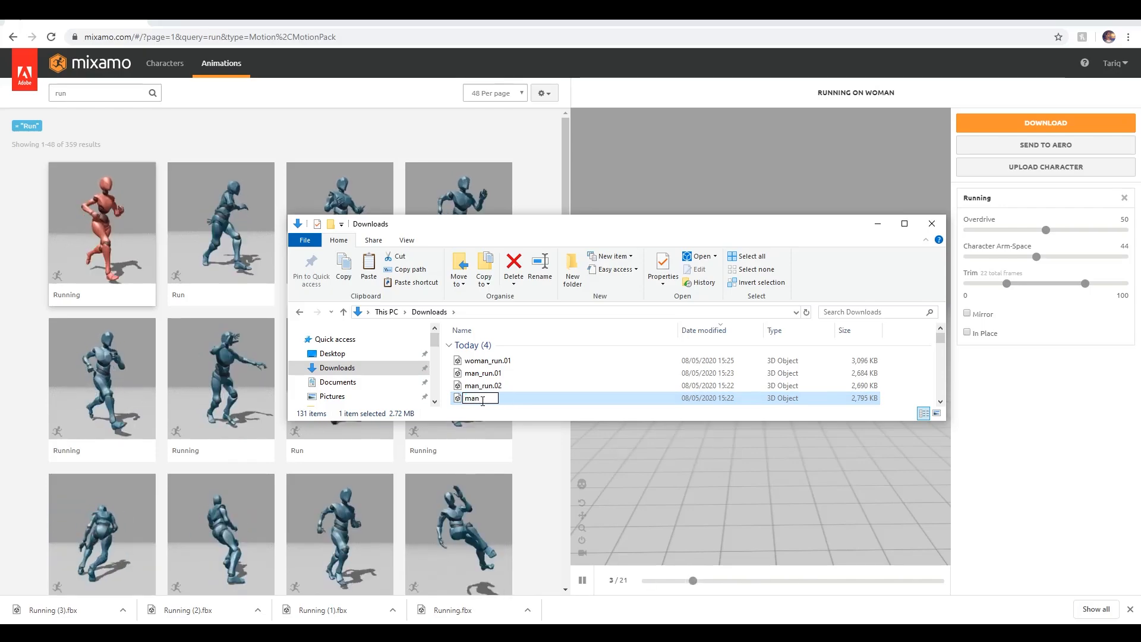
text(_run)
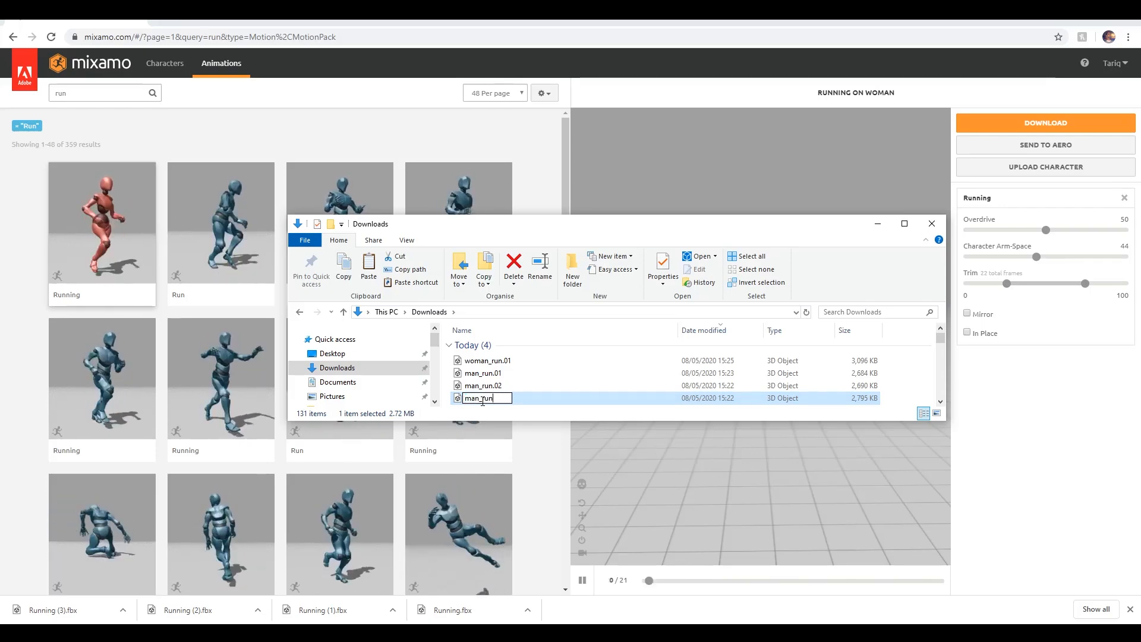
text(.03)
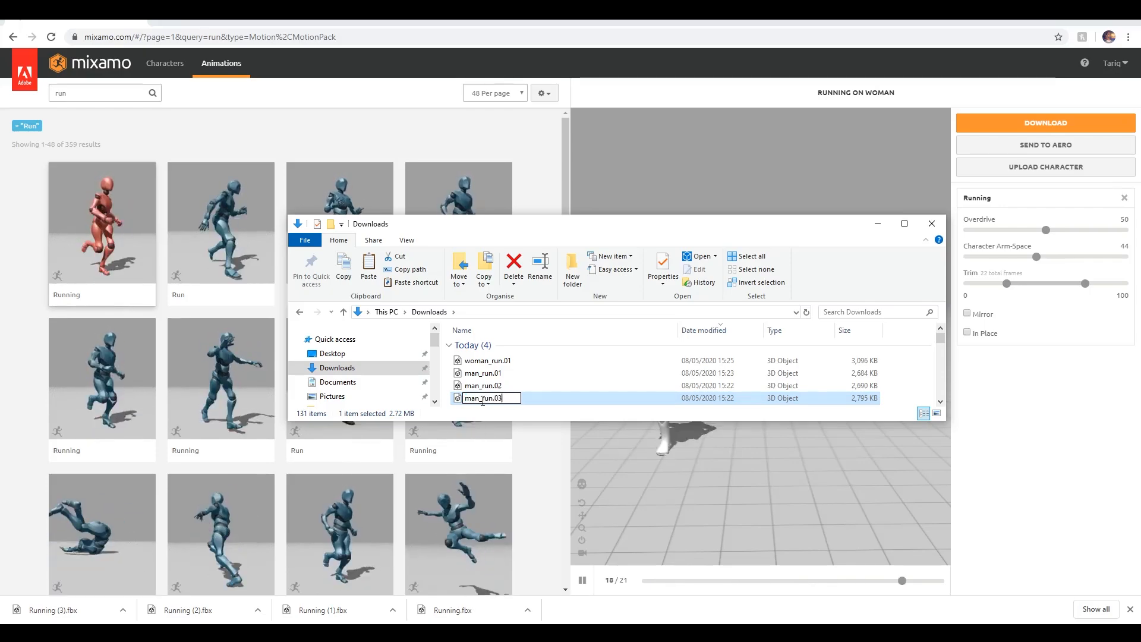
key(Return)
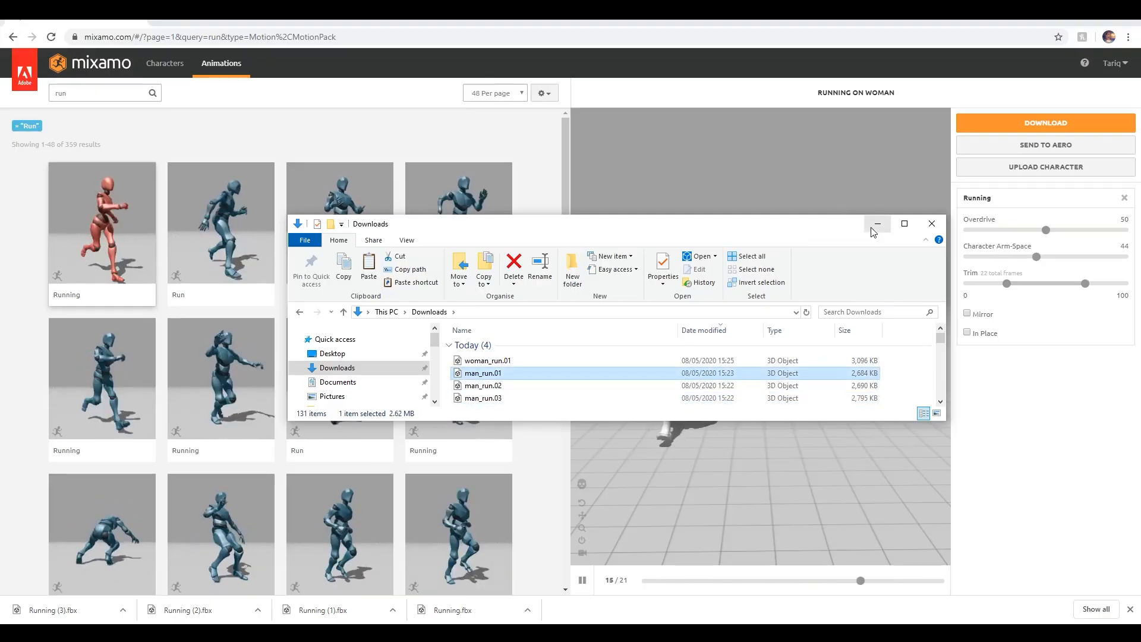
click(877, 223)
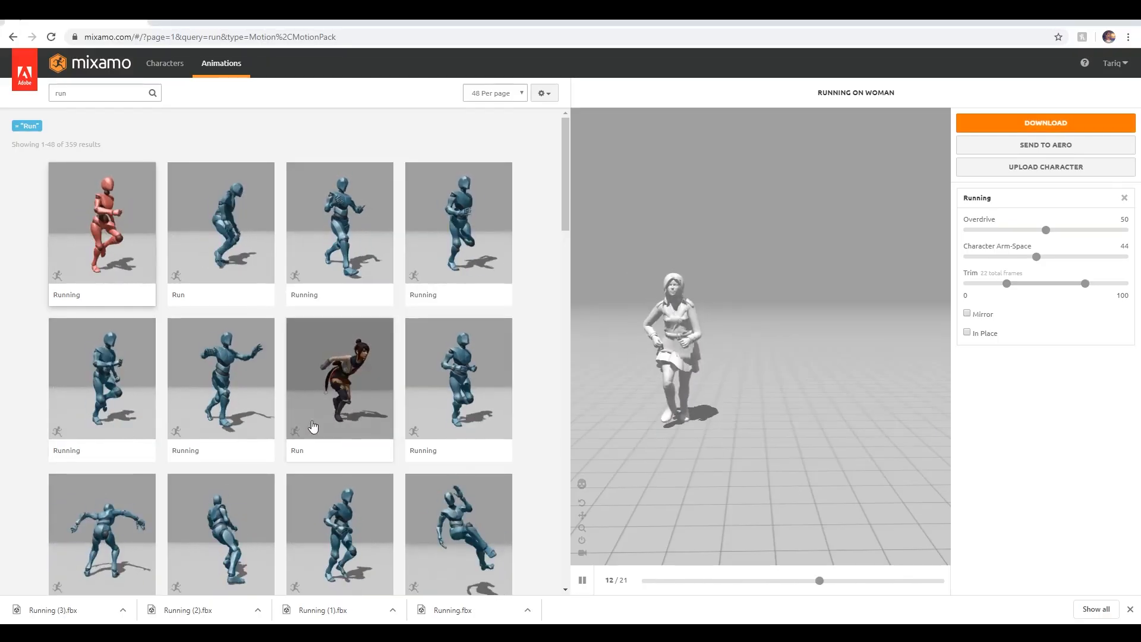
- Apply the Run Forward animation to the woman and download it as FBX with skin at 24 frames per second
scroll(319, 435, down, 4)
scroll(357, 437, down, 1)
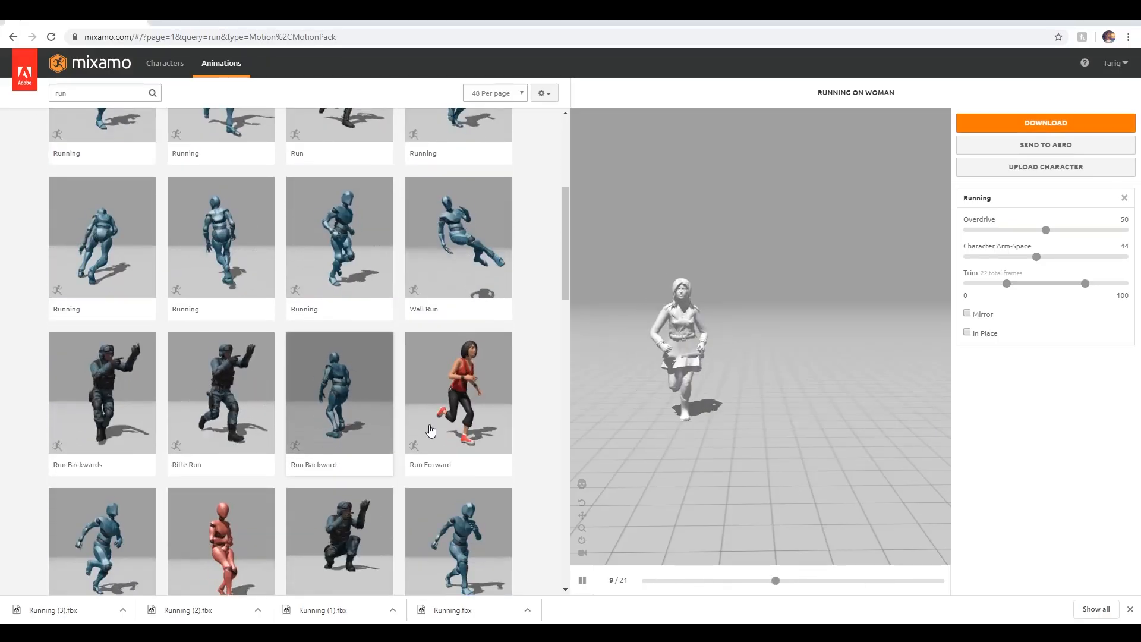
click(465, 385)
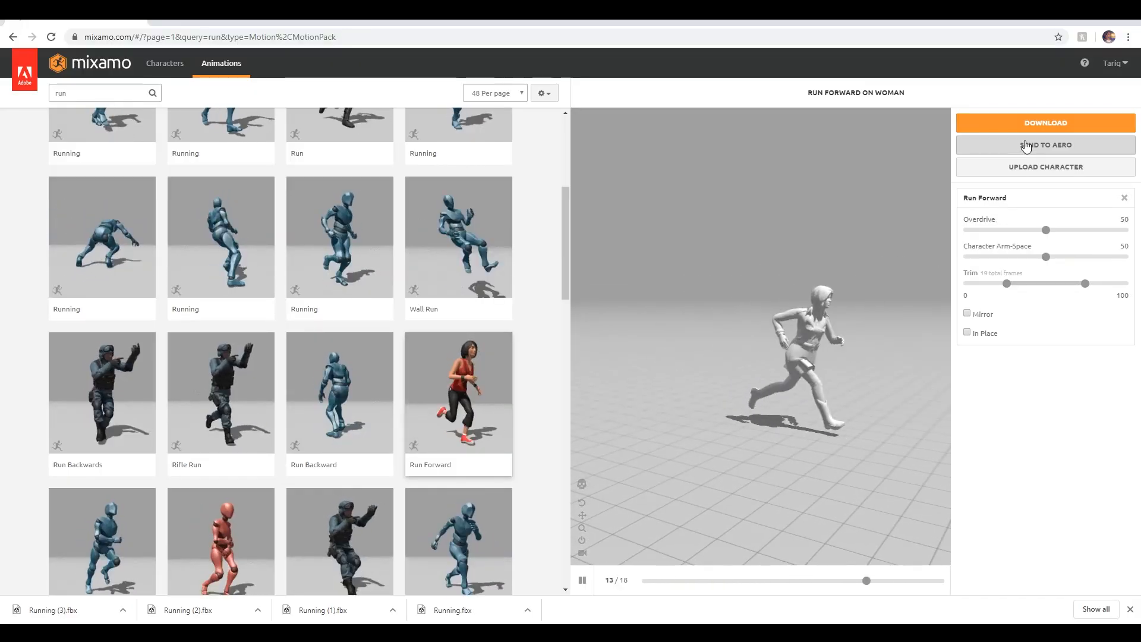
click(1041, 123)
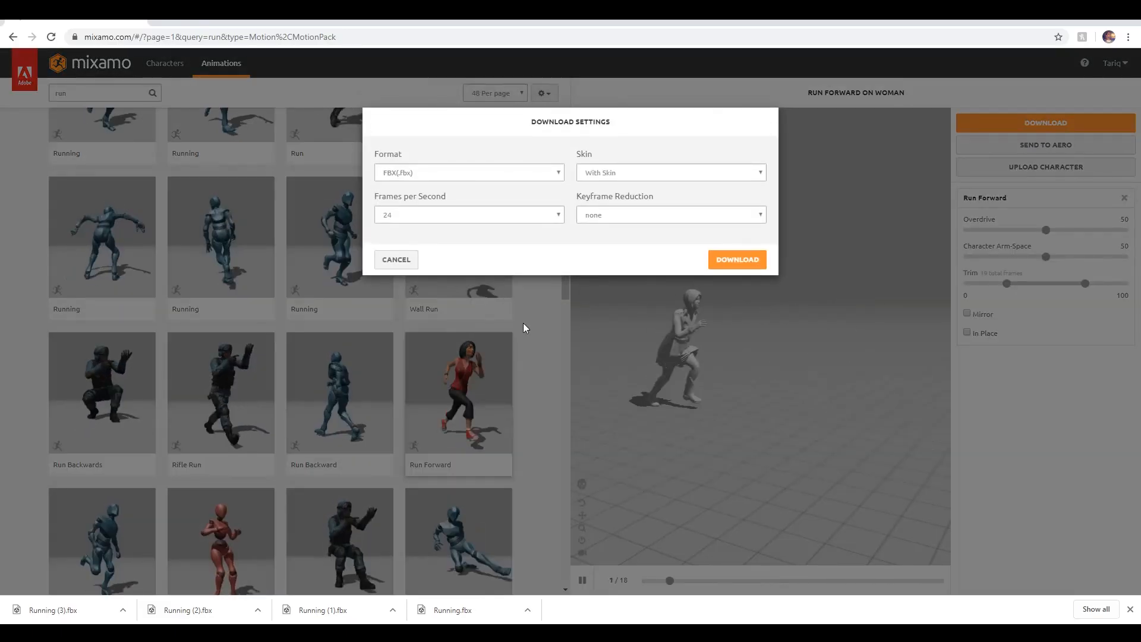
click(721, 260)
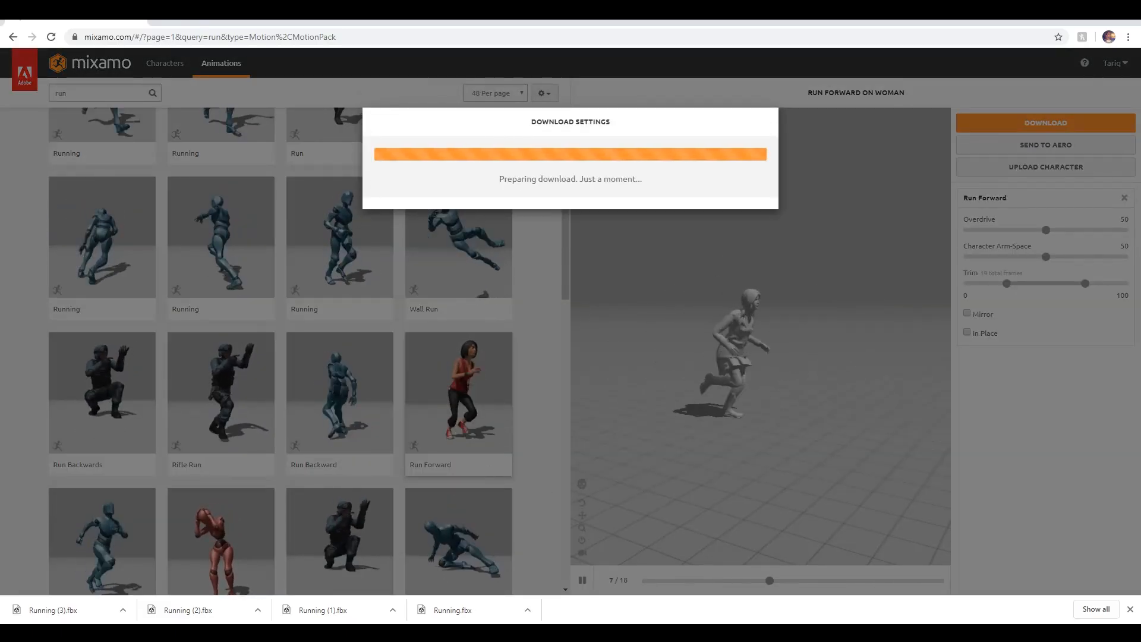
- Rename the downloaded Run Forward file in the Downloads folder as woman_run.02 and minimize the folder window
mouse_move(318, 633)
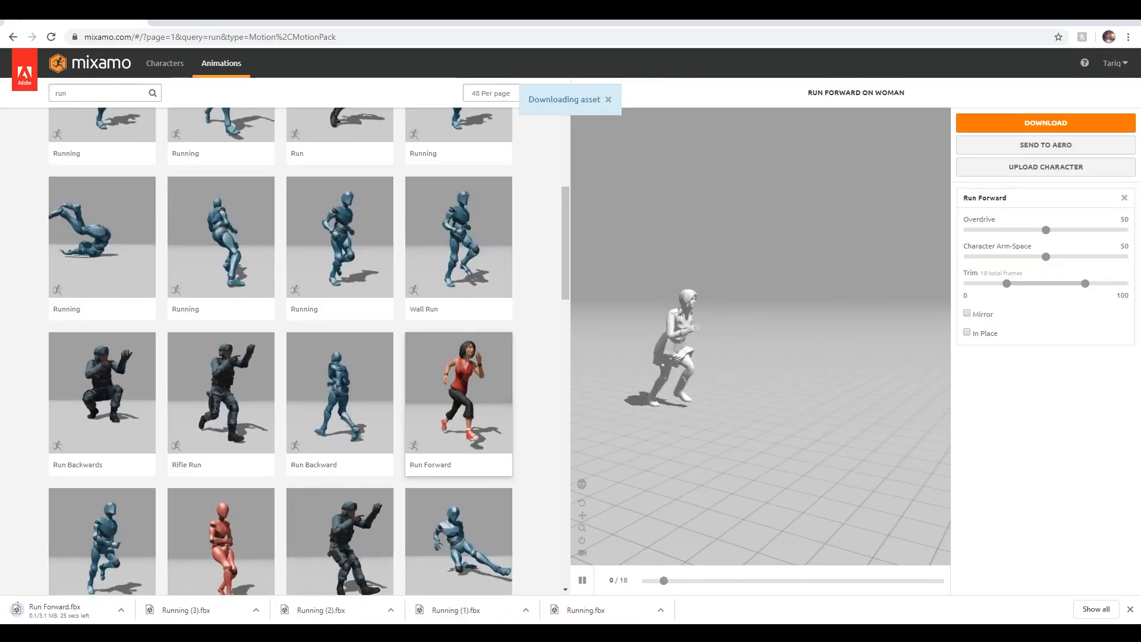
click(318, 594)
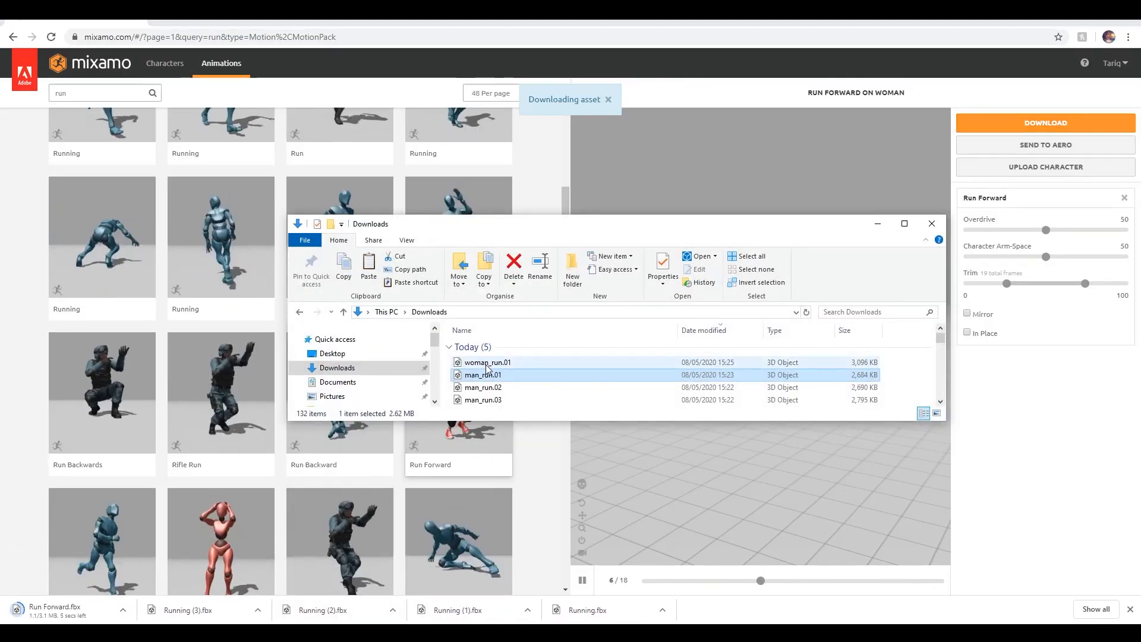
scroll(506, 385, down, 2)
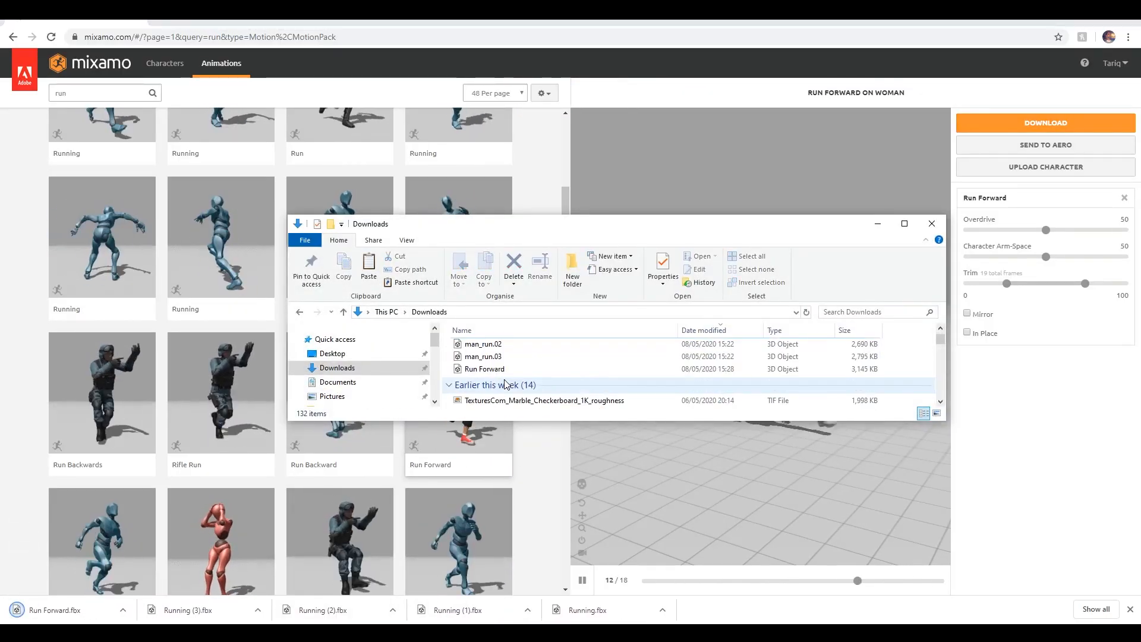
scroll(502, 374, up, 1)
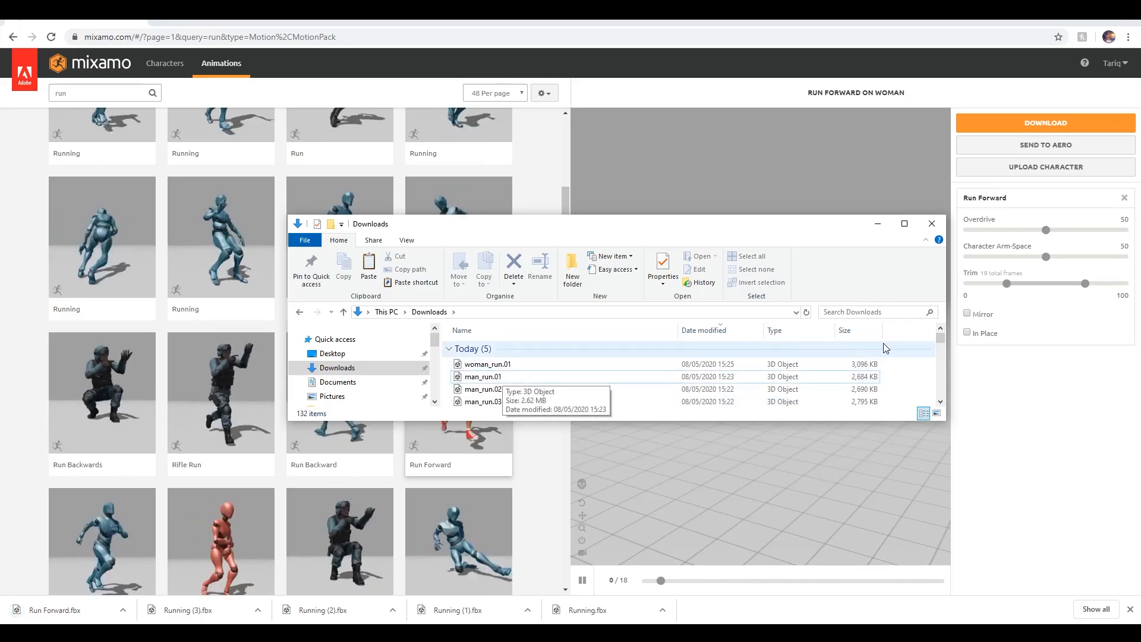
click(509, 365)
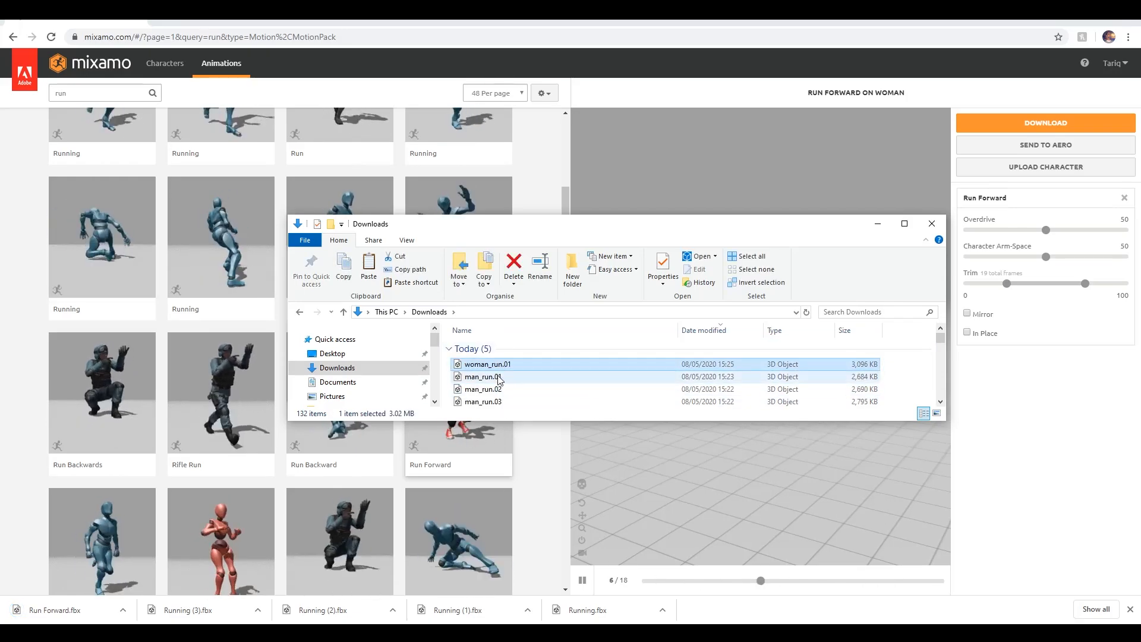
mouse_move(741, 420)
mouse_down()
mouse_move(741, 454)
mouse_move(741, 440)
mouse_up()
double_click(487, 415)
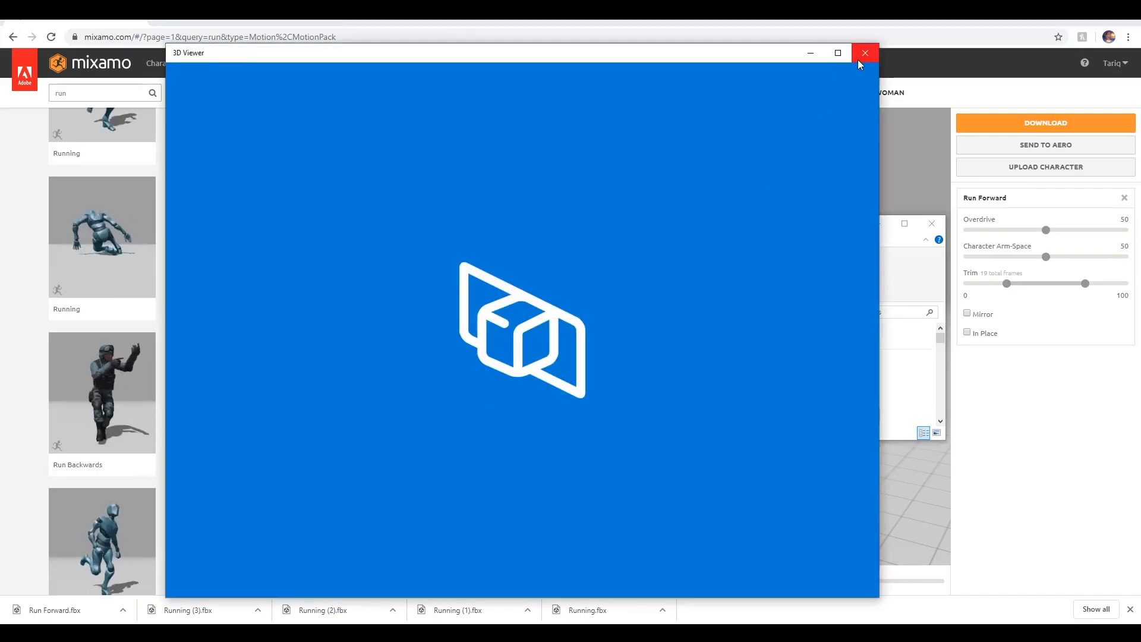
click(859, 60)
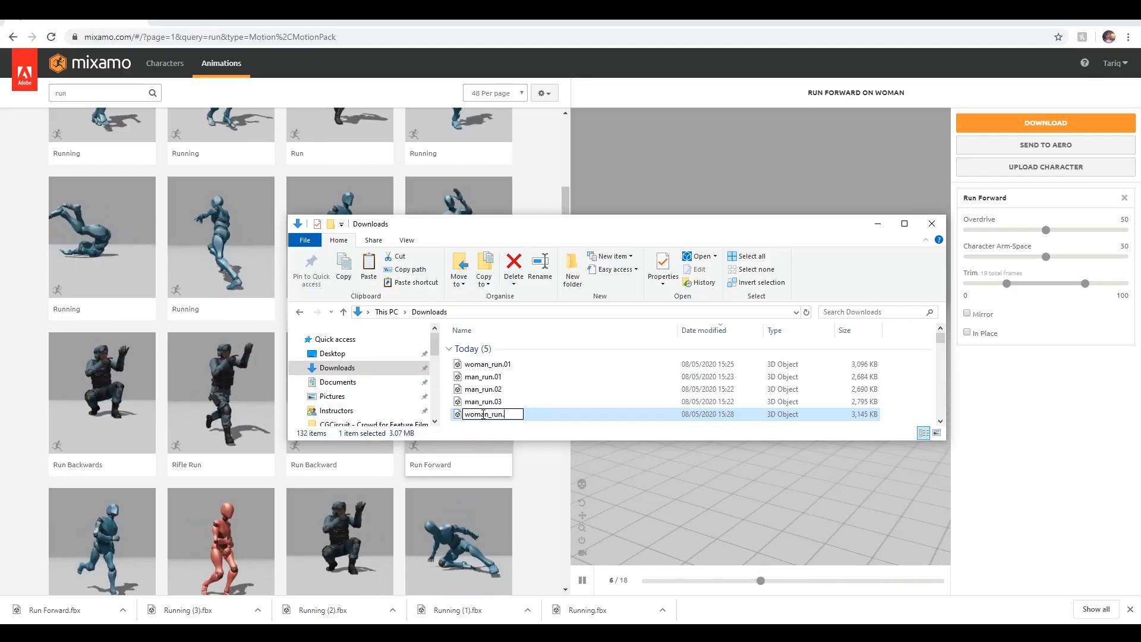
key(Return)
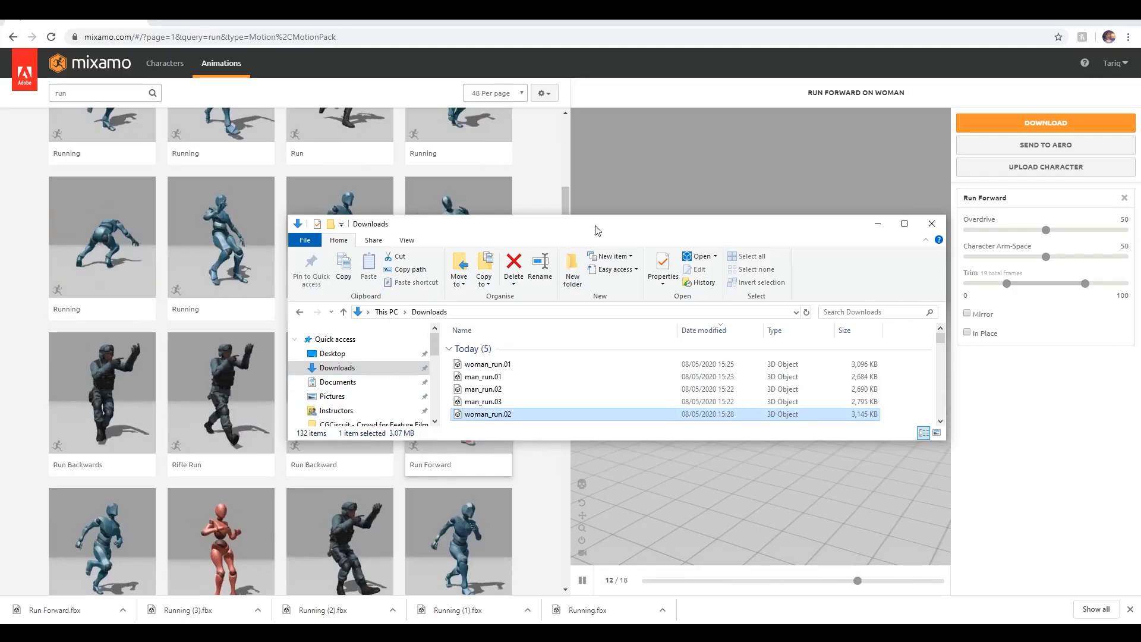
click(878, 224)
- Apply the Medium Run animation to the woman with Character Arm-Space 55 and download it
drag(565, 273, 561, 359)
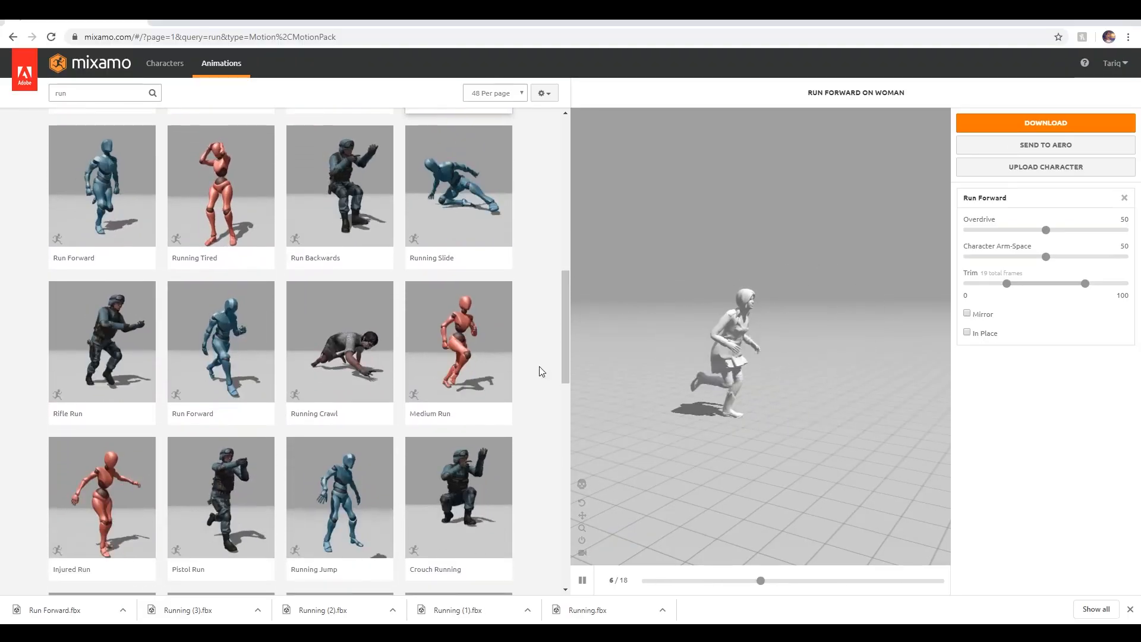
click(465, 382)
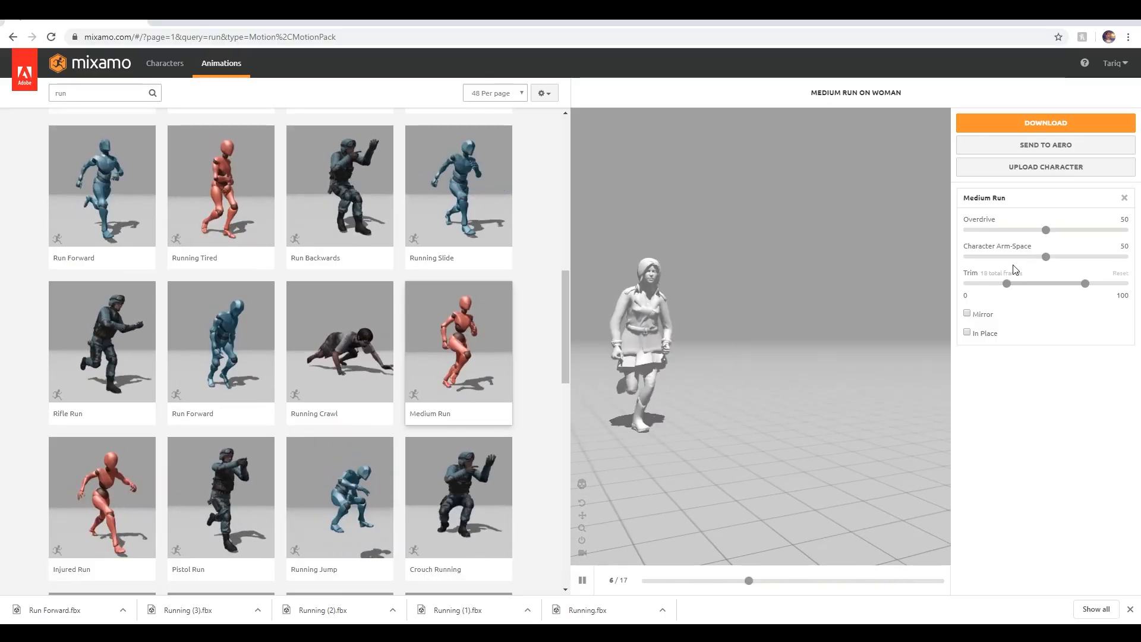
click(1053, 258)
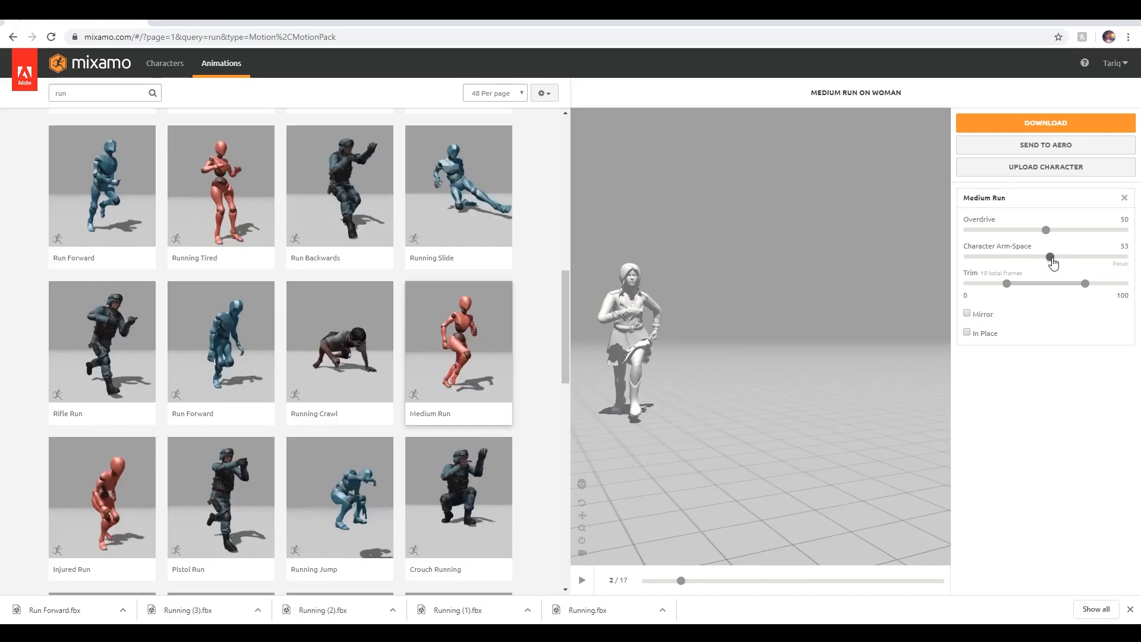
click(1054, 259)
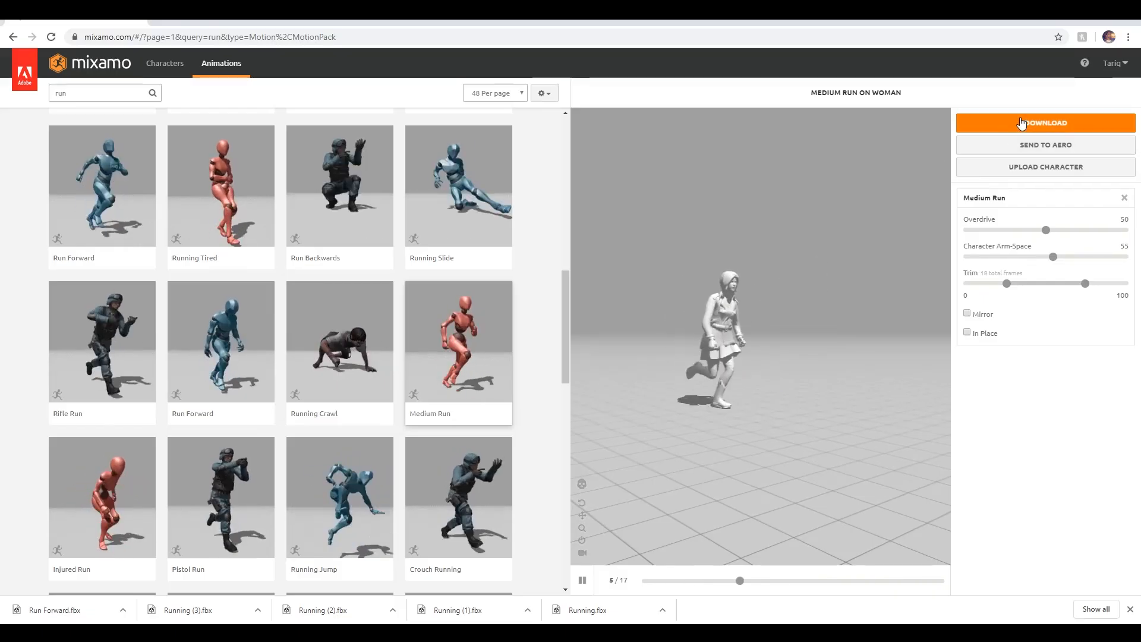
click(1046, 123)
click(717, 257)
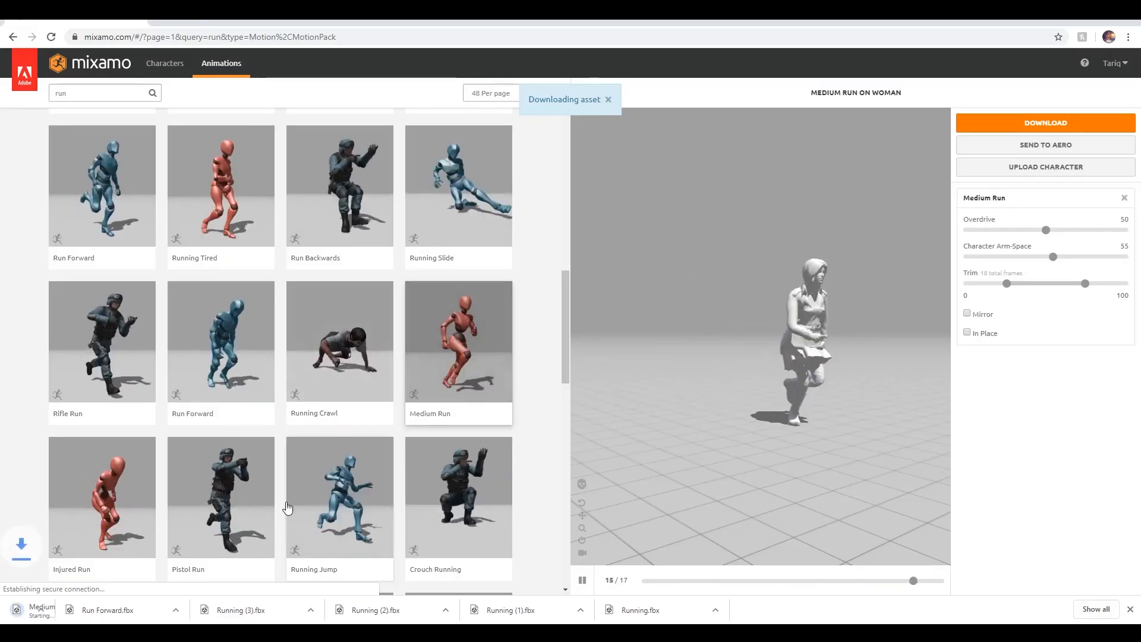
- Rename the downloaded Medium Run file in the Downloads folder as woman_run.03
mouse_move(318, 633)
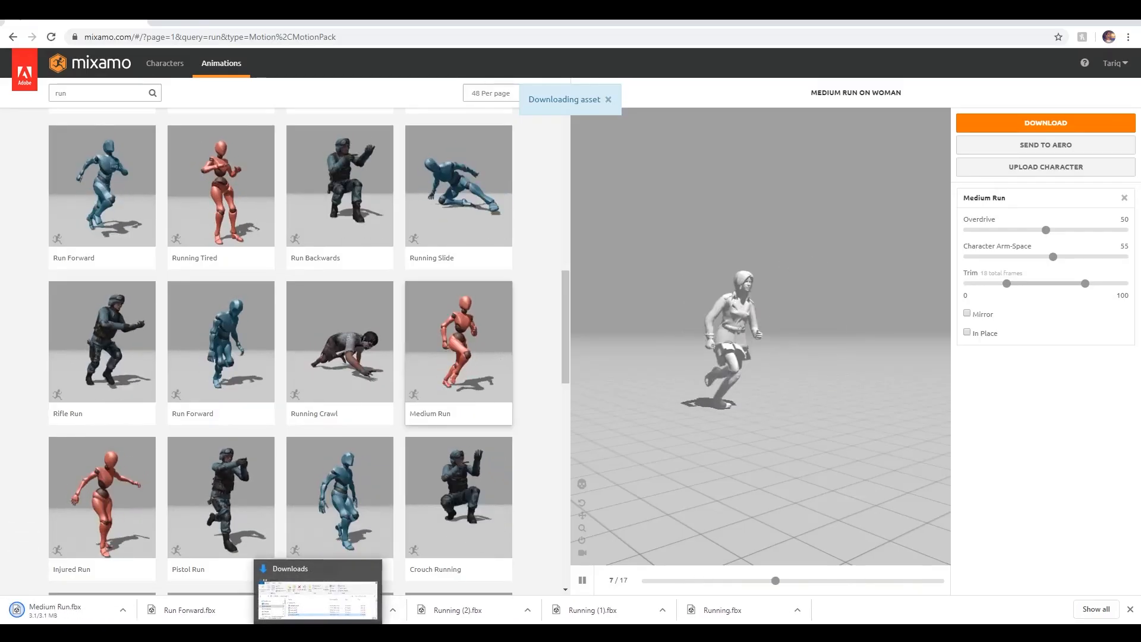
click(318, 600)
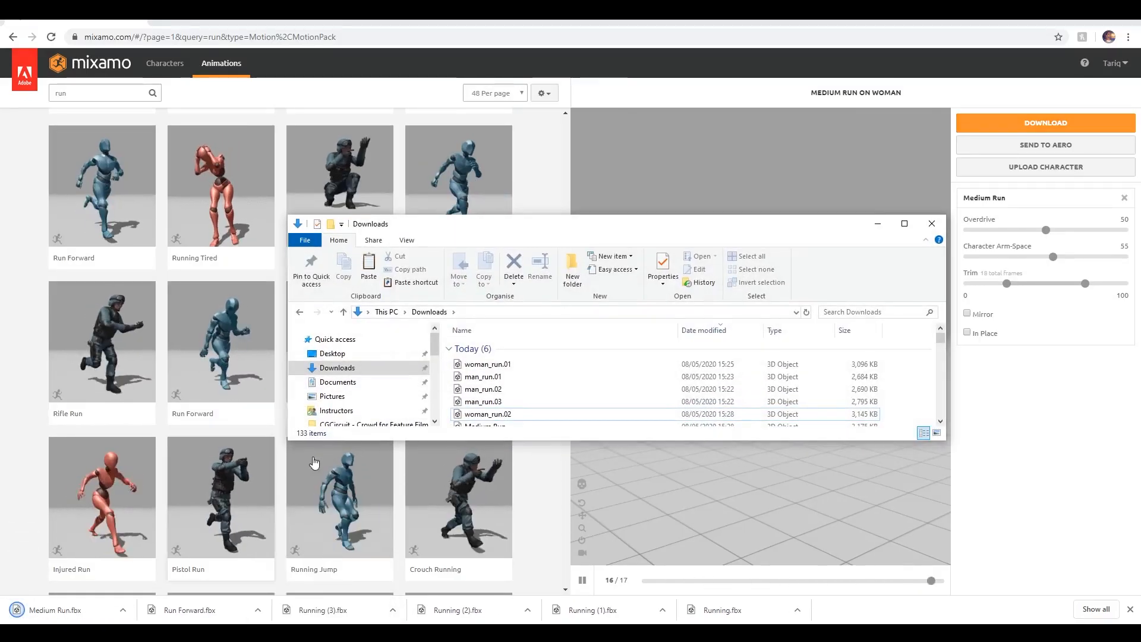
click(487, 365)
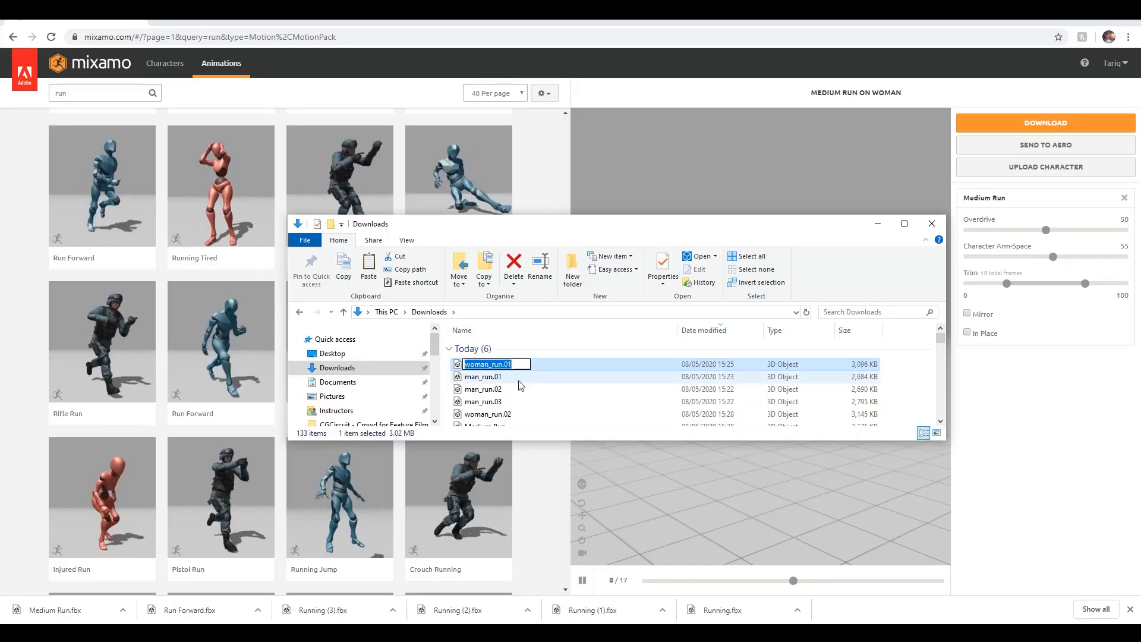
scroll(496, 374, down, 2)
scroll(503, 389, up, 1)
click(489, 382)
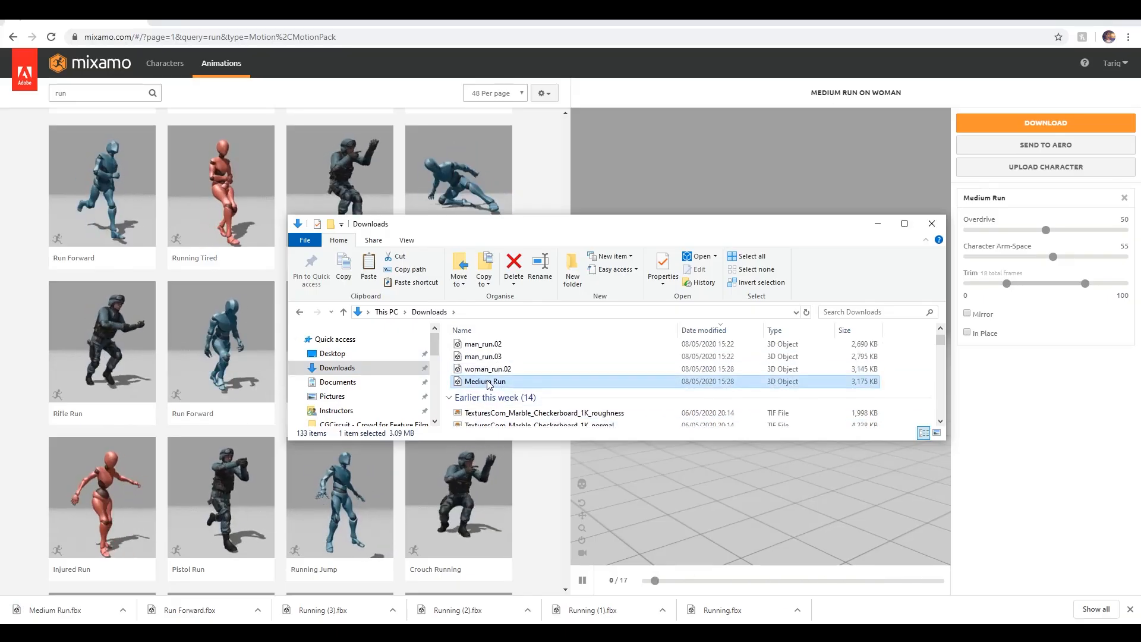
scroll(494, 390, up, 1)
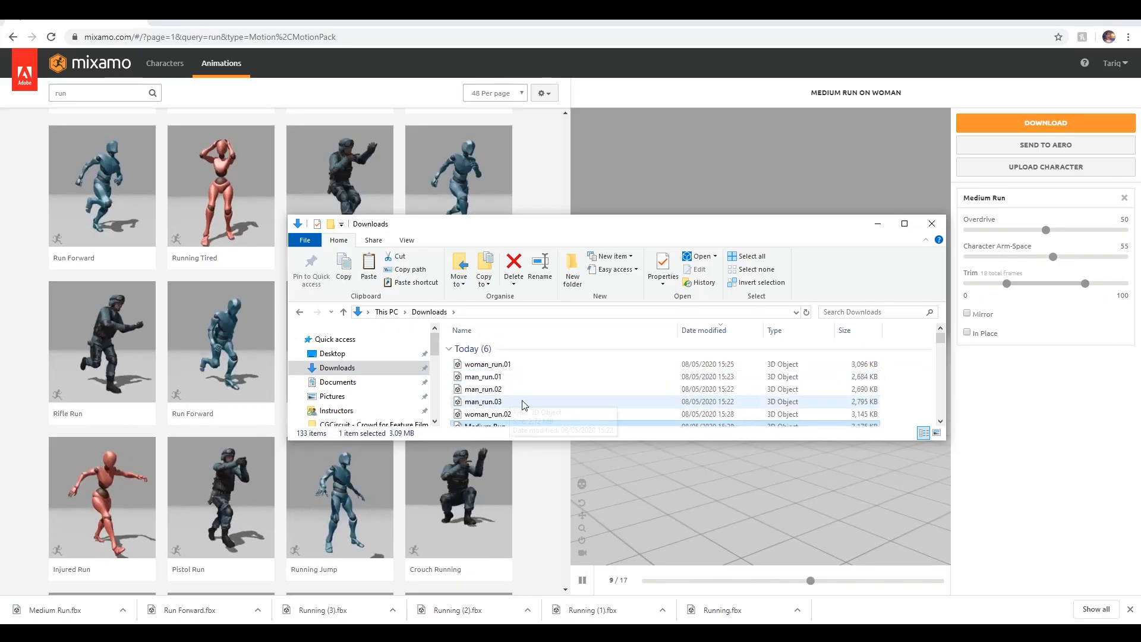
scroll(511, 398, down, 1)
click(496, 390)
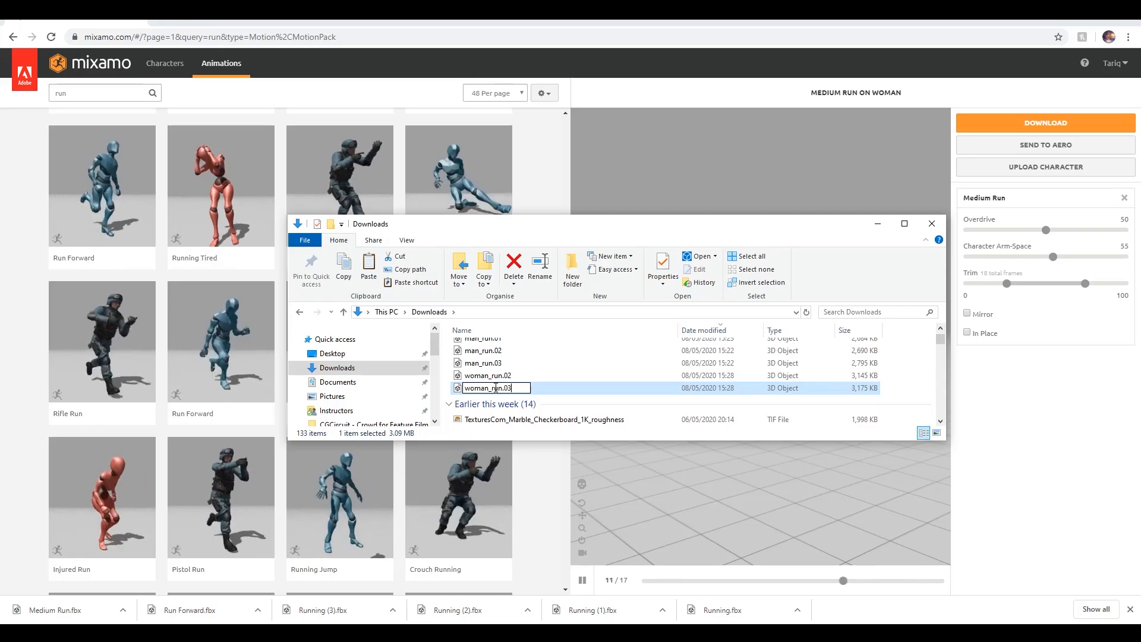
click(537, 365)
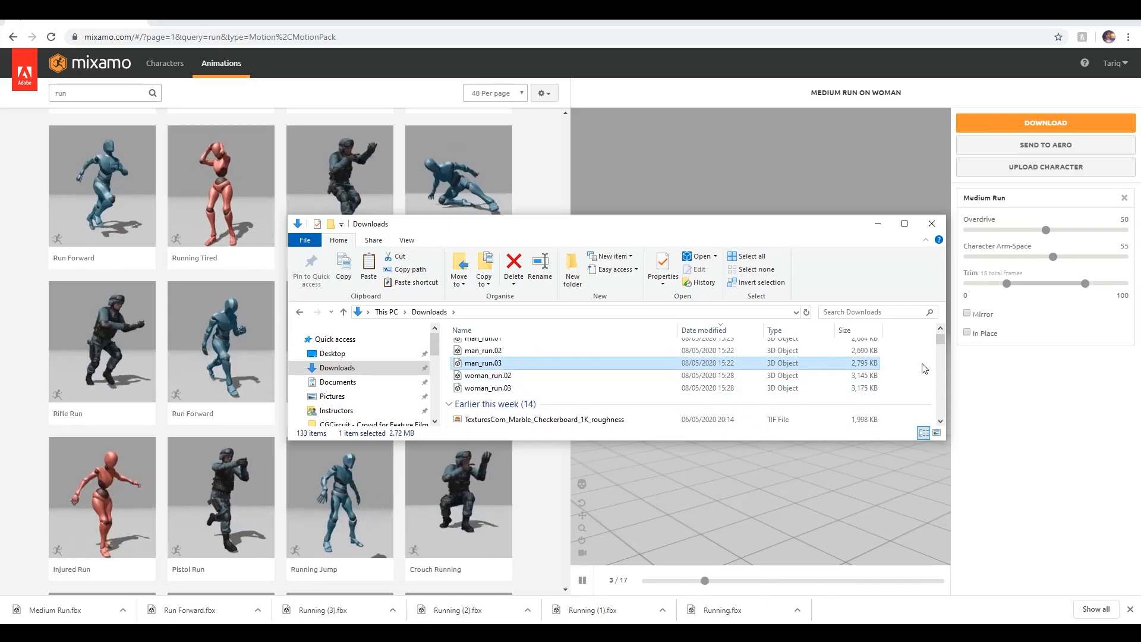
- Extend the Downloads window upward and select the woman_run.01 file
scroll(942, 343, up, 1)
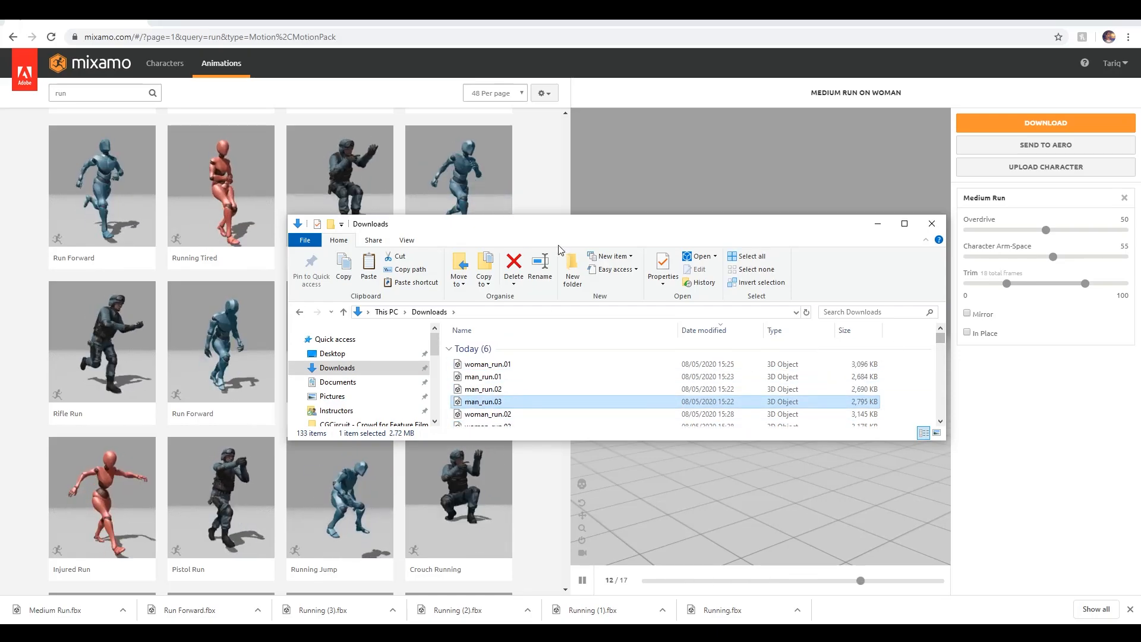
drag(576, 219, 576, 200)
click(485, 346)
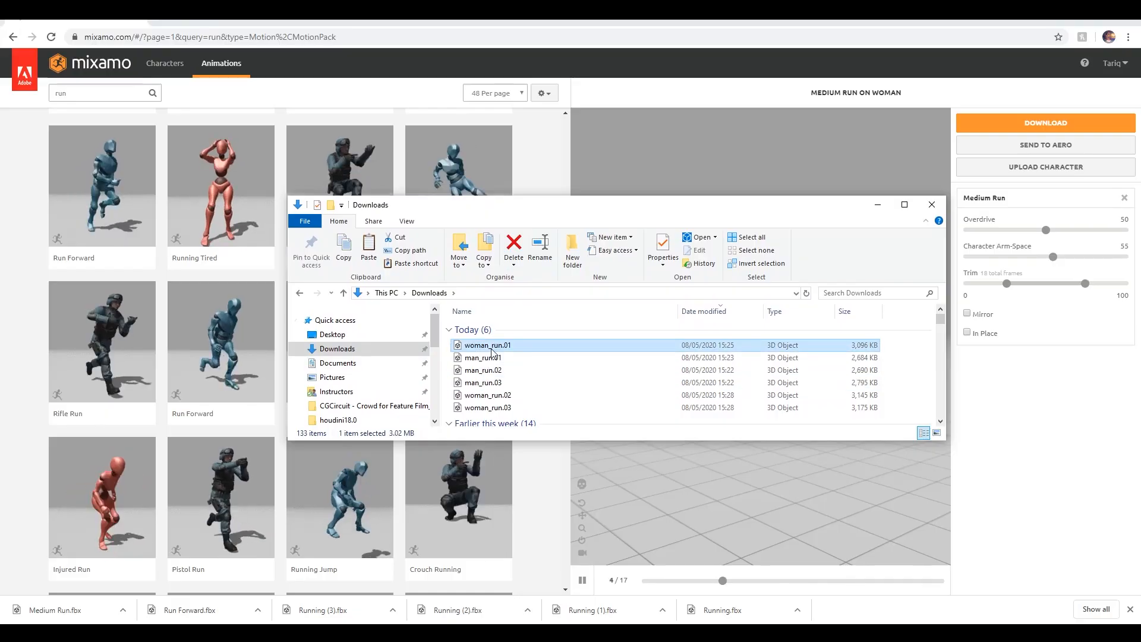